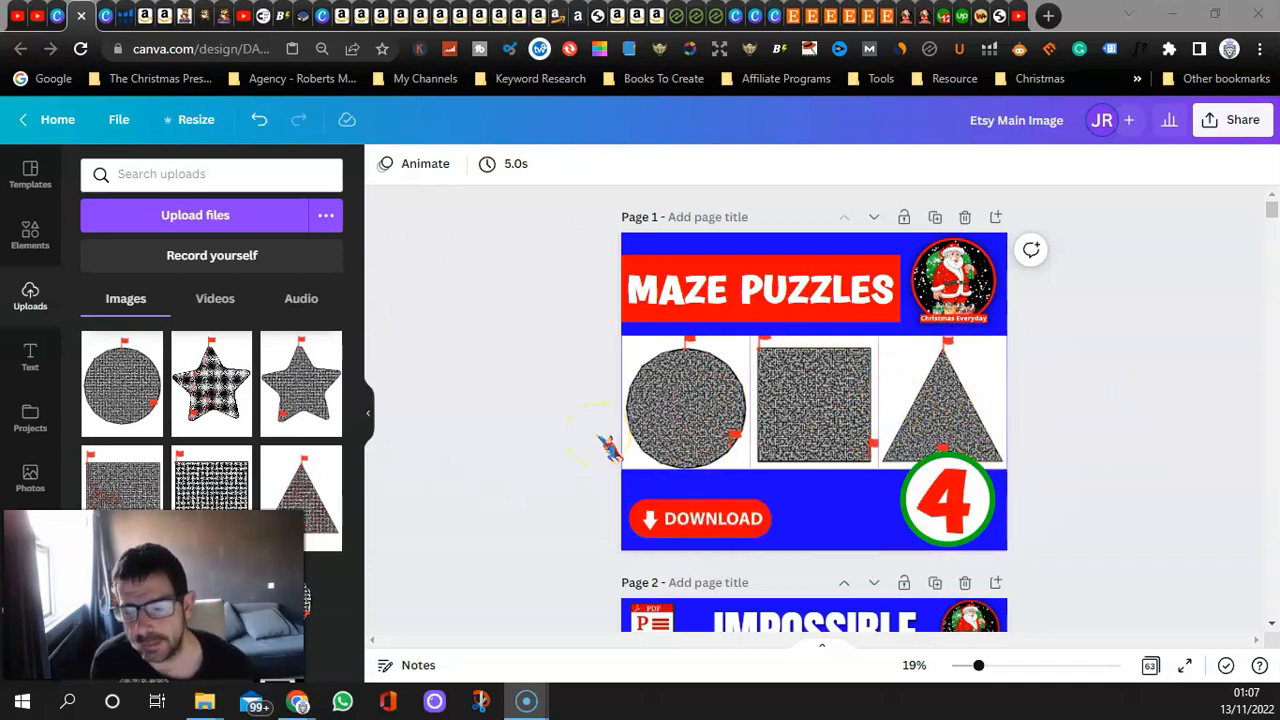
- Switch to the "Etsy Images Tutorial" design and add the circular maze image to page 1, enlarged, tilted and centred
left_click(101, 18)
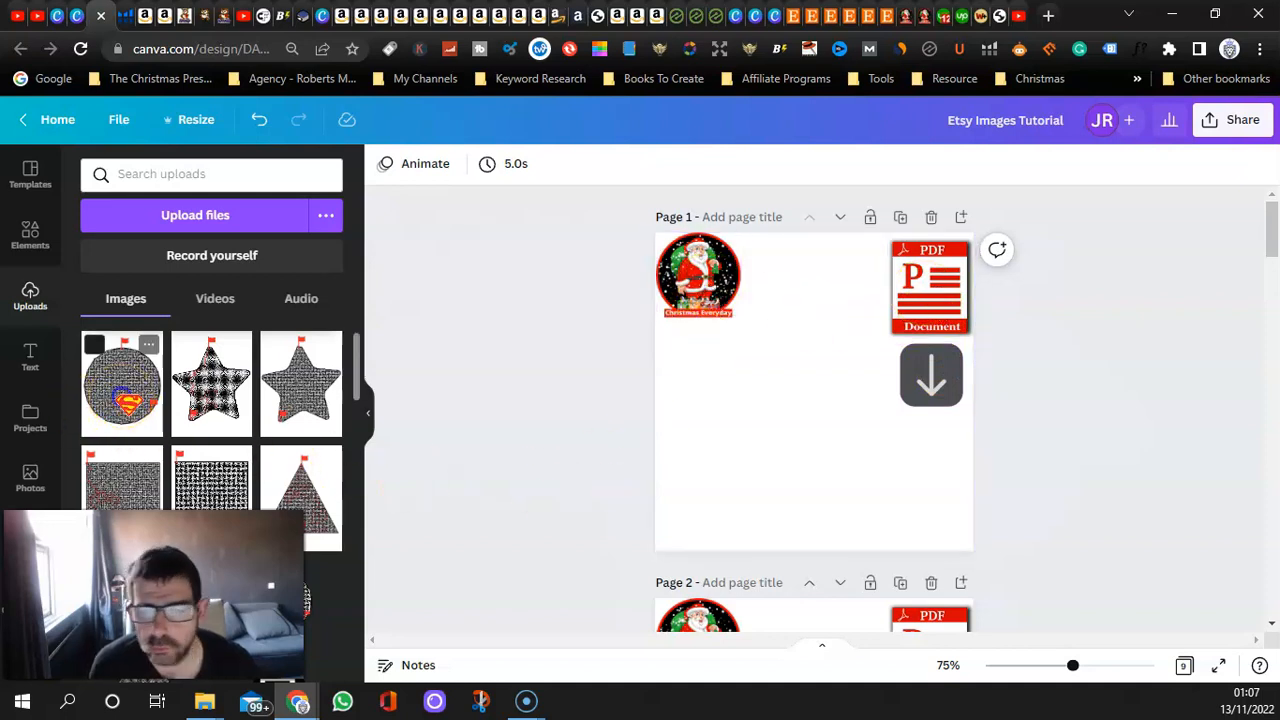
left_click(122, 385)
left_click_drag(814, 546, 960, 563)
left_click_drag(823, 540, 847, 588)
left_click_drag(988, 452, 1031, 446)
left_click_drag(871, 444, 852, 404)
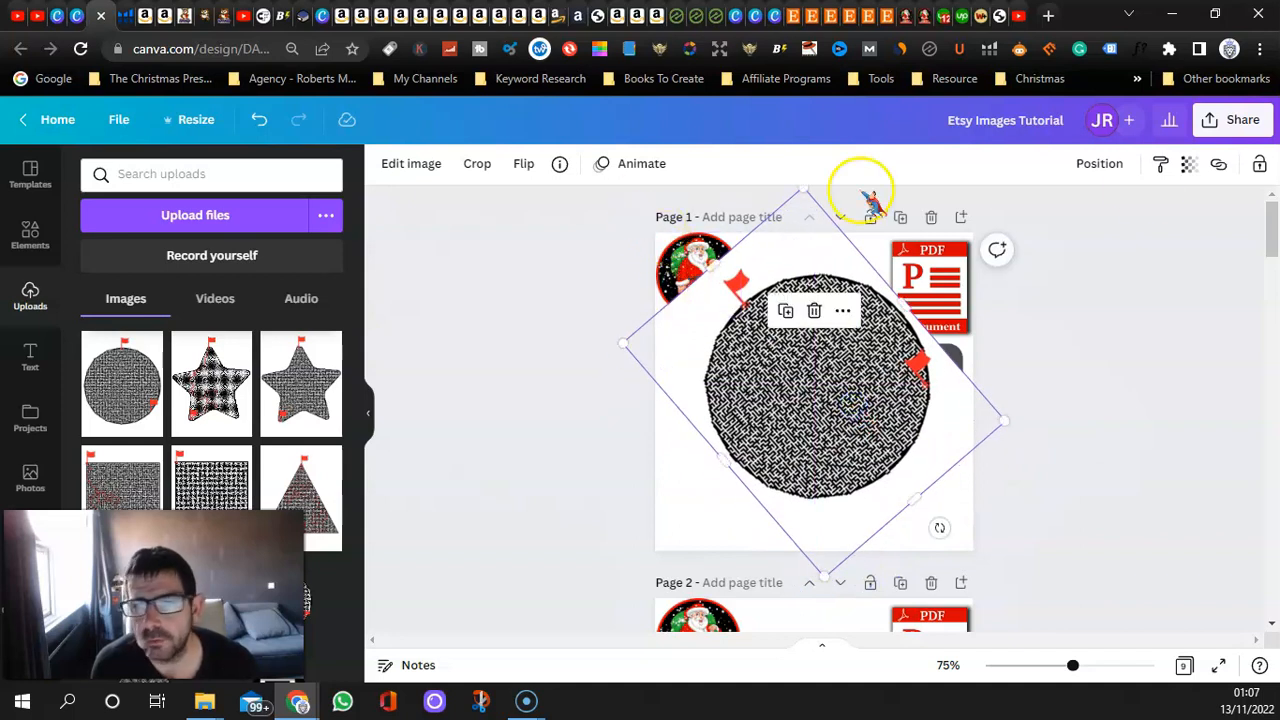
- Send the circular maze image on page 1 backward, behind the Santa logo, PDF badge and download arrow
left_click(1118, 172)
left_click(1024, 215)
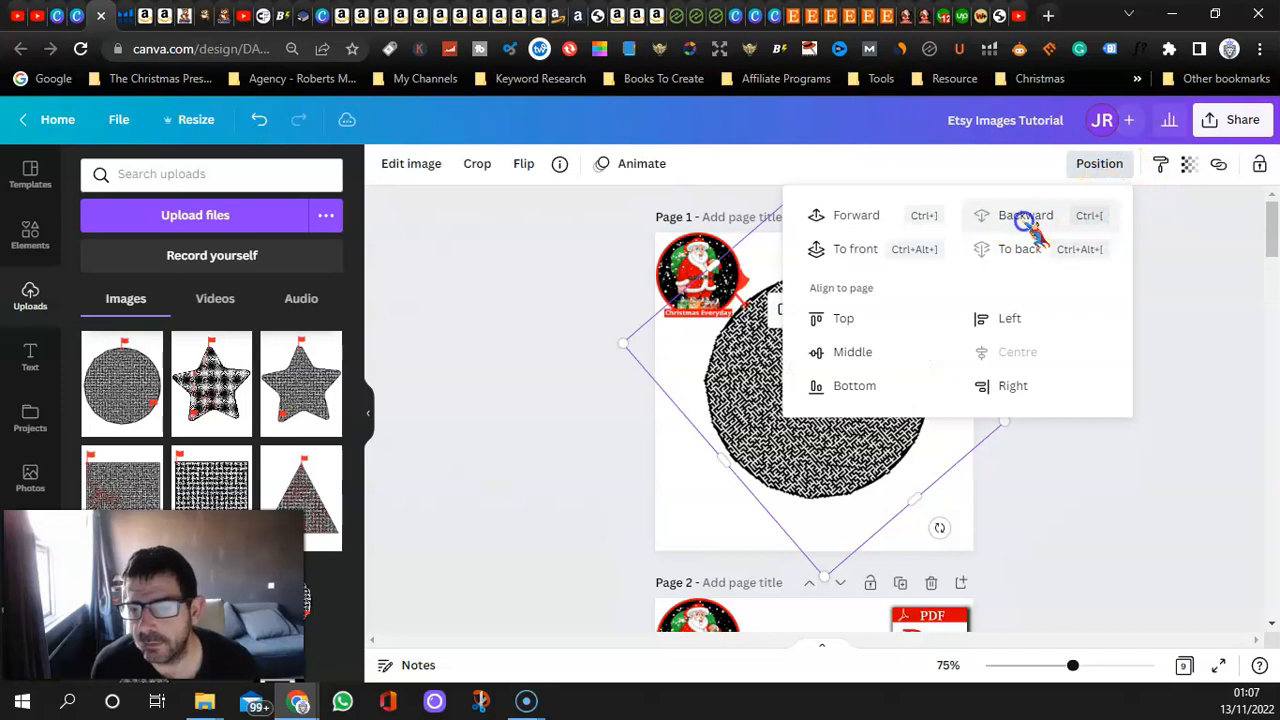
left_click(553, 395)
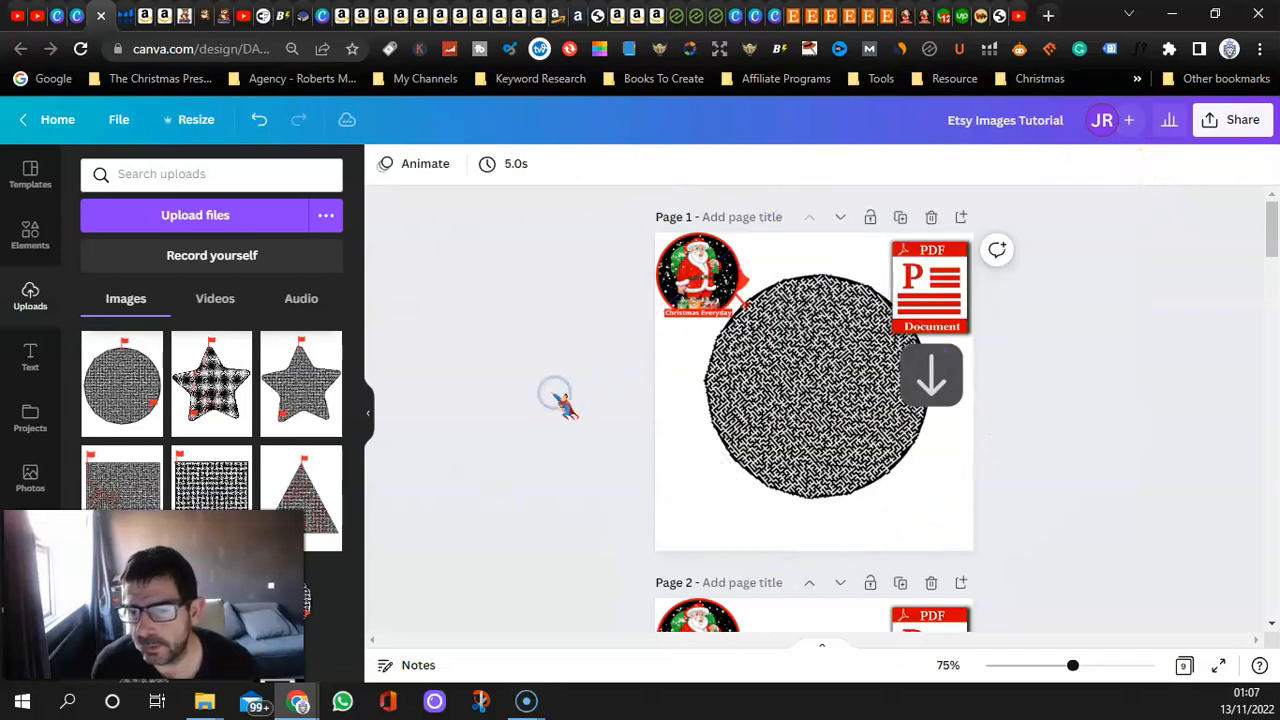
- Search the elements for "maze" and browse the maze graphics
left_click(30, 232)
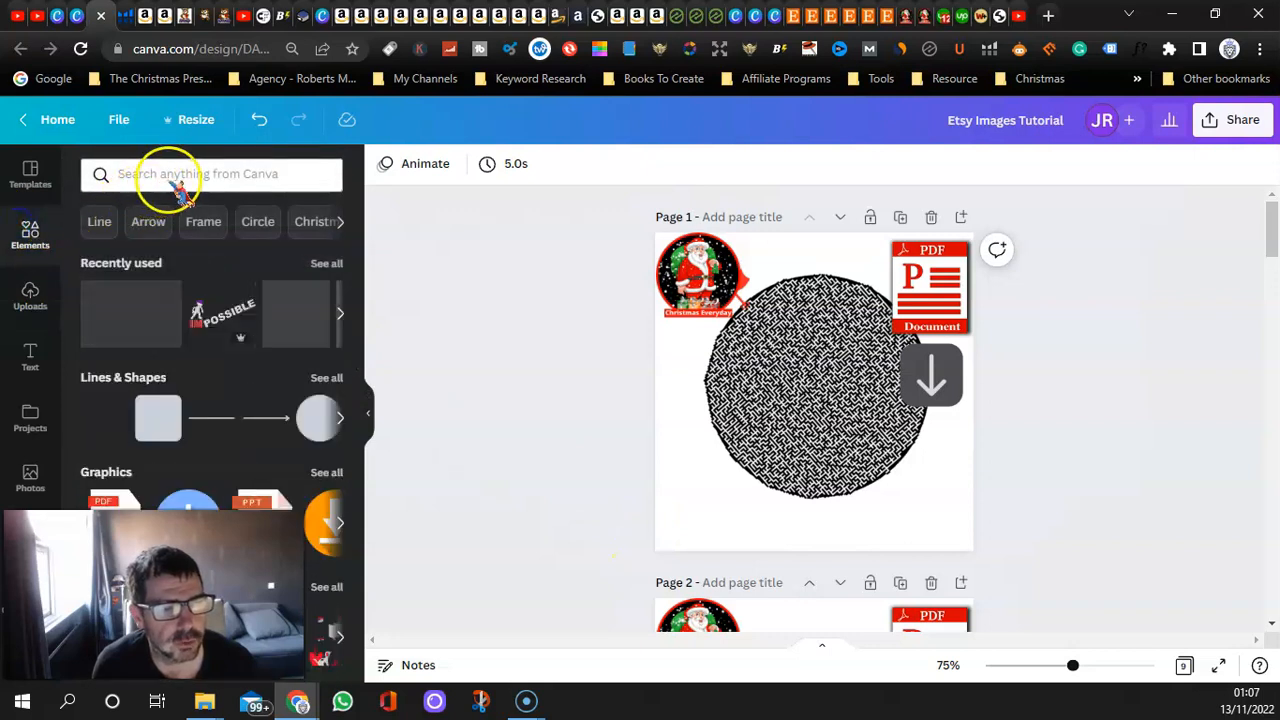
left_click(170, 178)
type("maze")
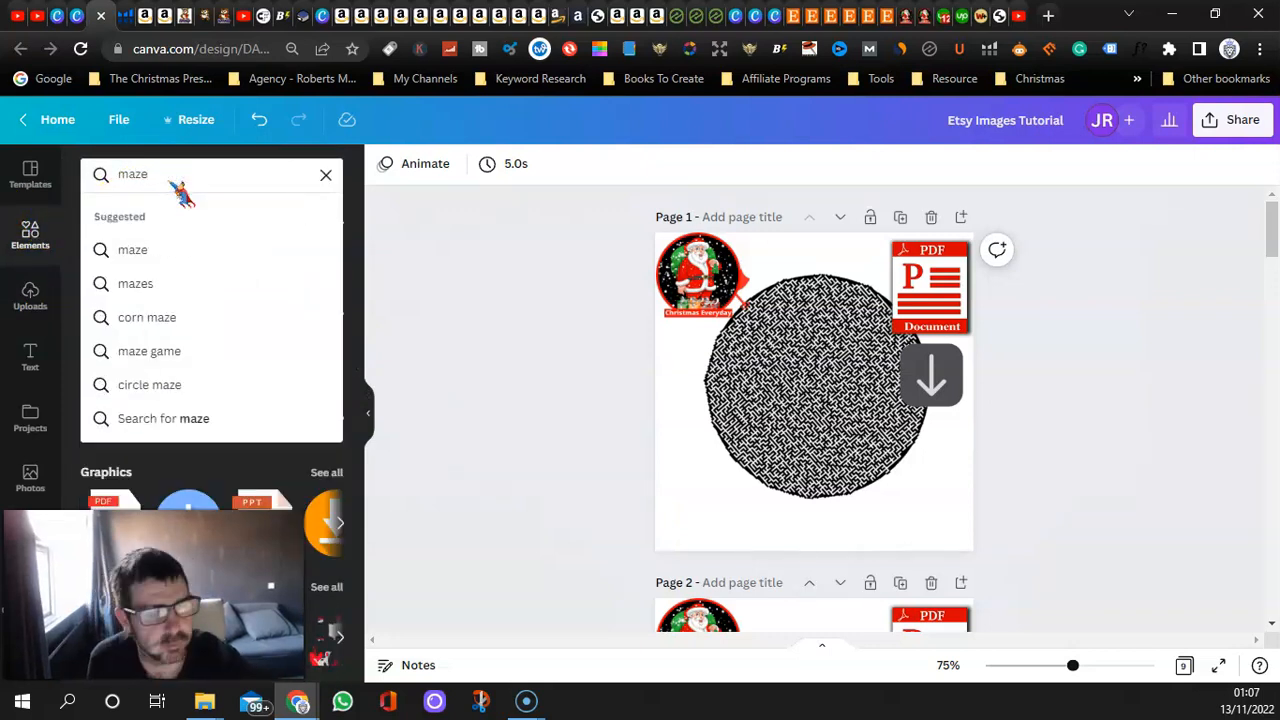
key("Return")
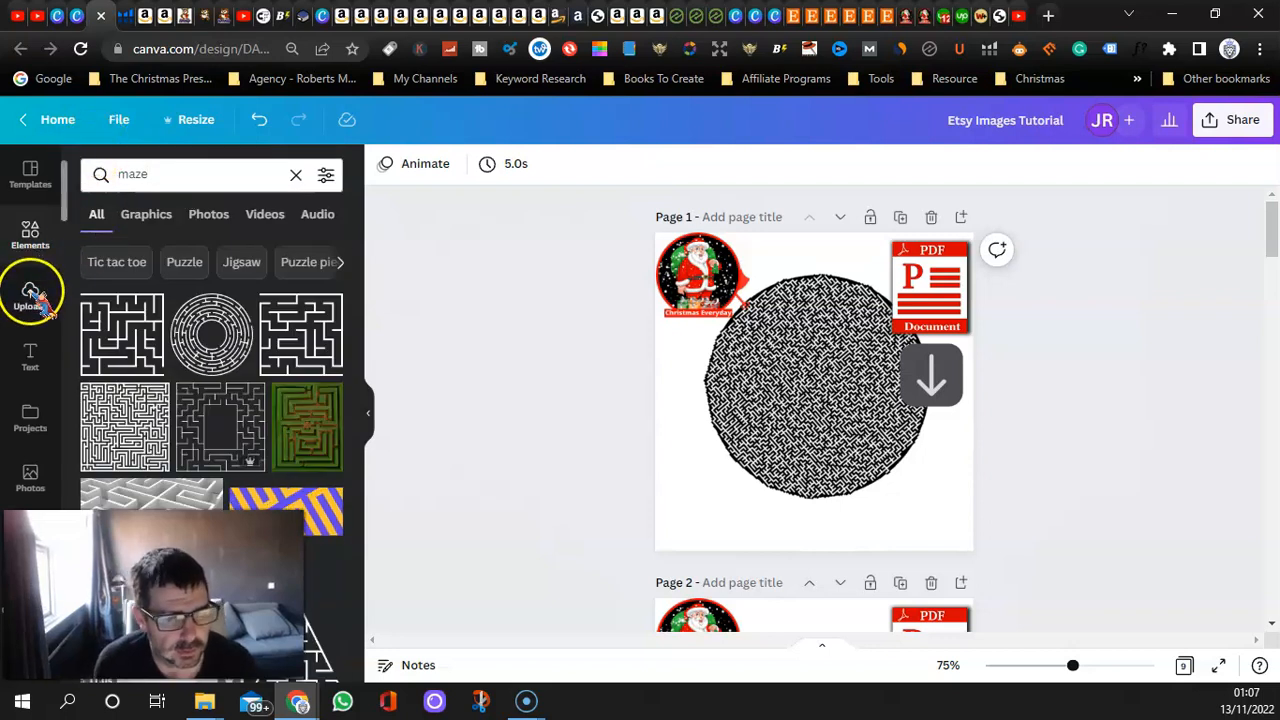
scroll(171, 357, "down", 3)
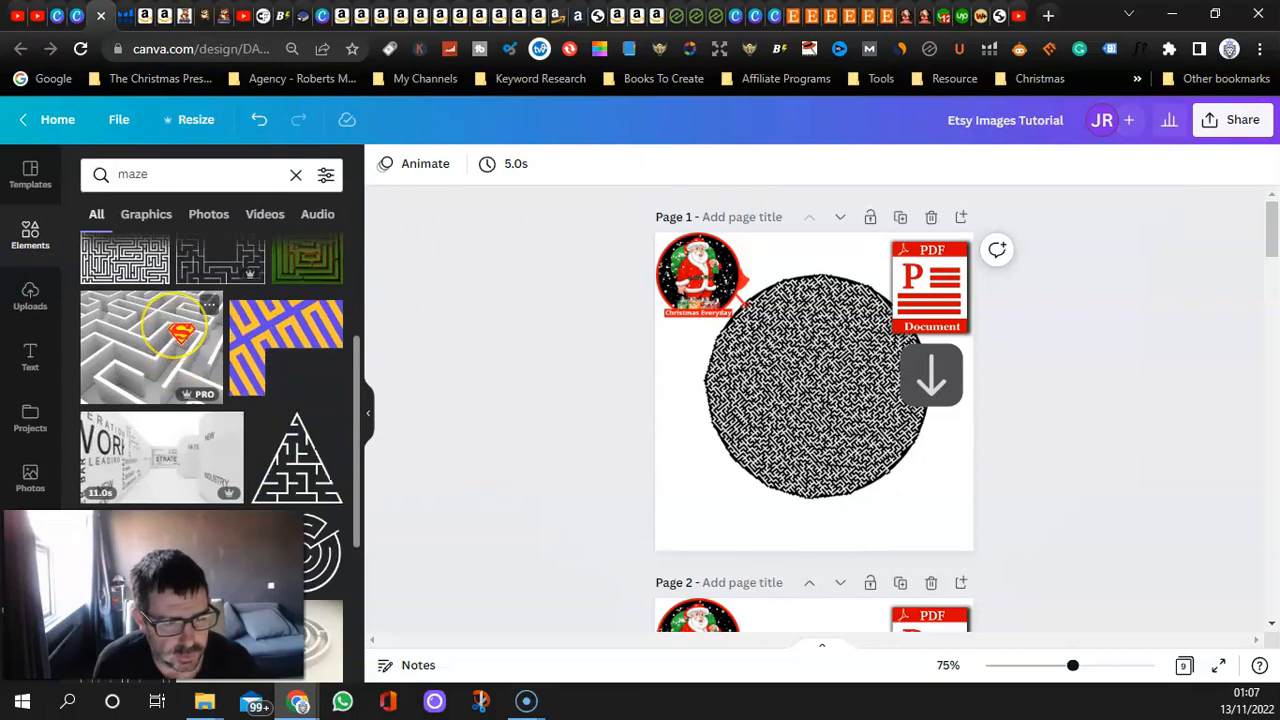
scroll(180, 335, "down", 5)
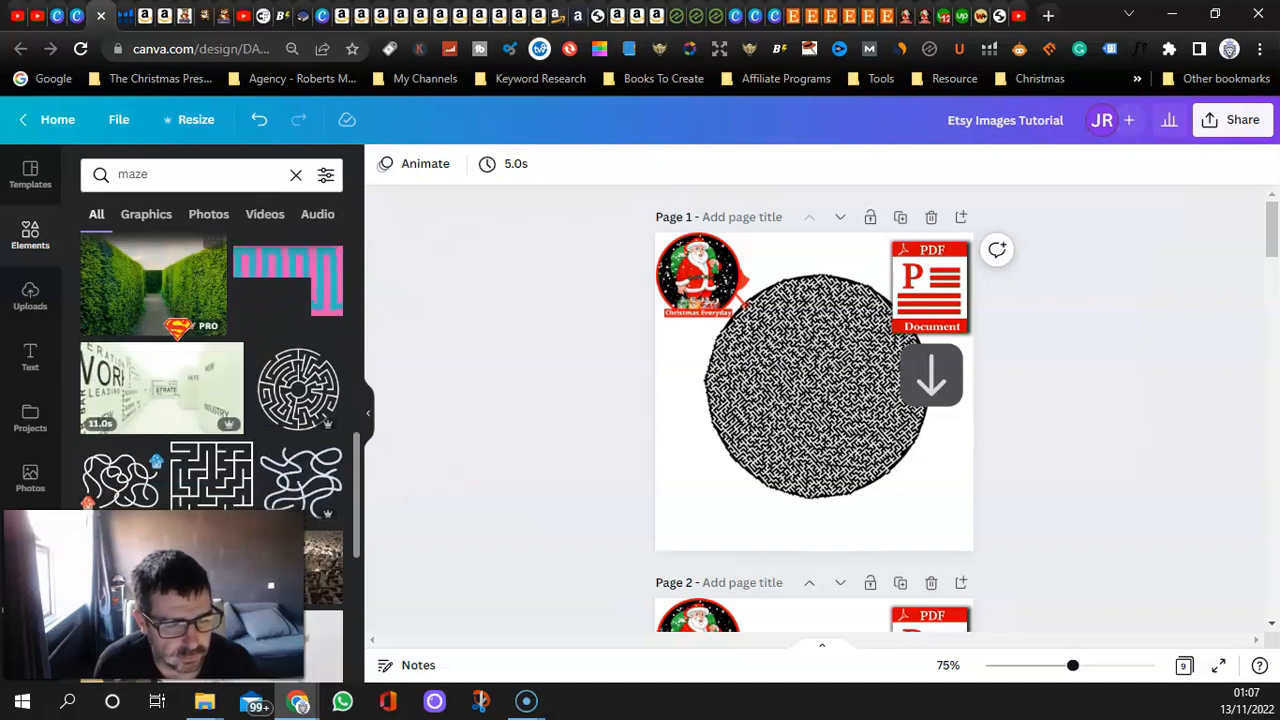
scroll(210, 300, "down", 5)
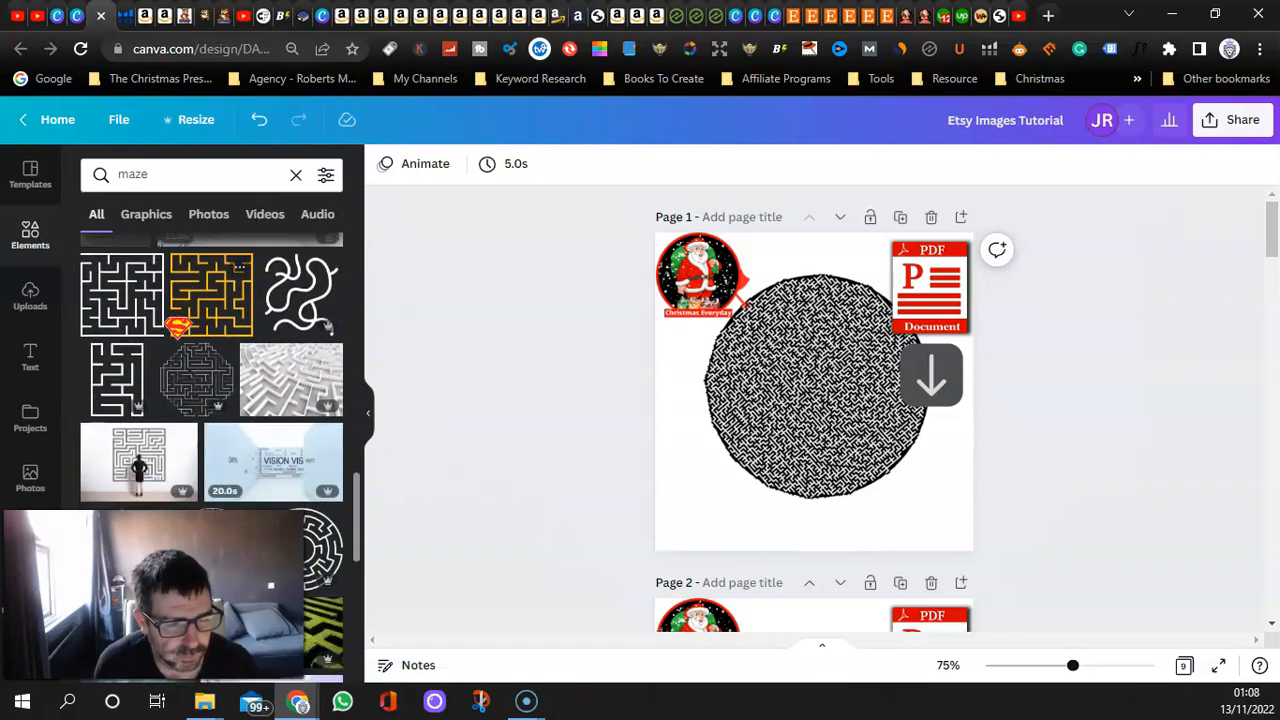
- Search the elements for "impossible"
left_click(163, 176)
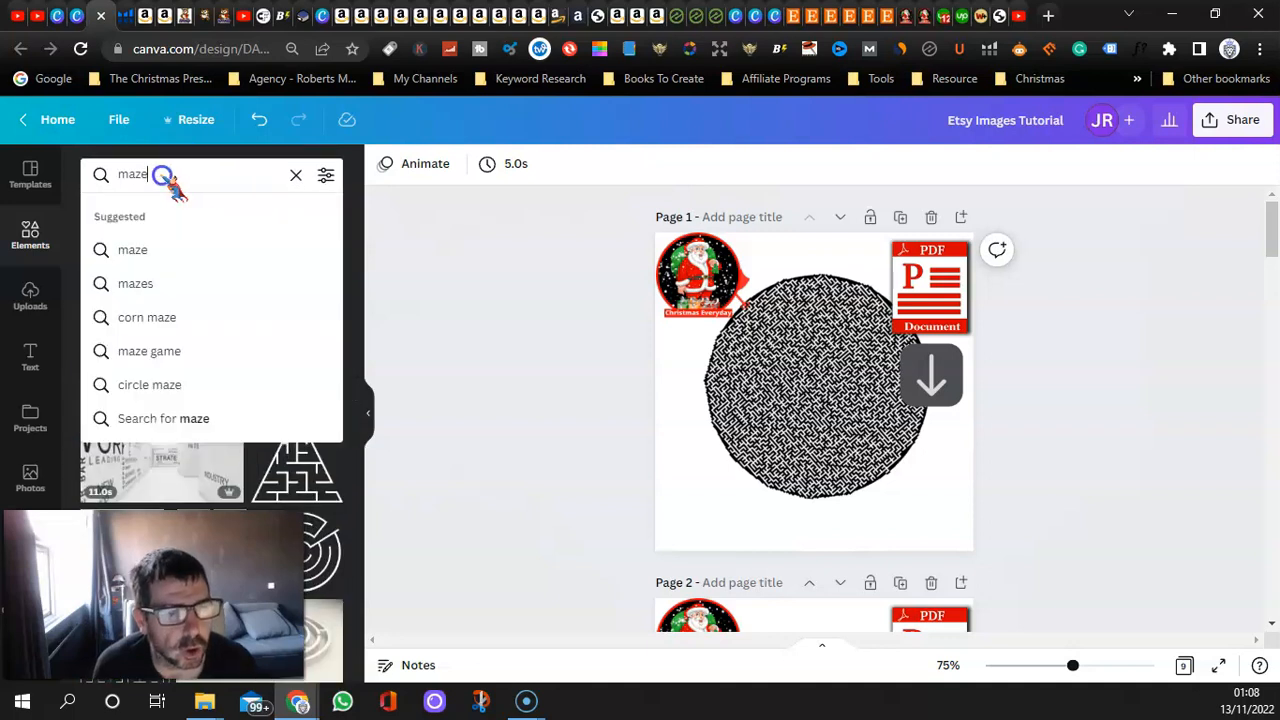
type("im")
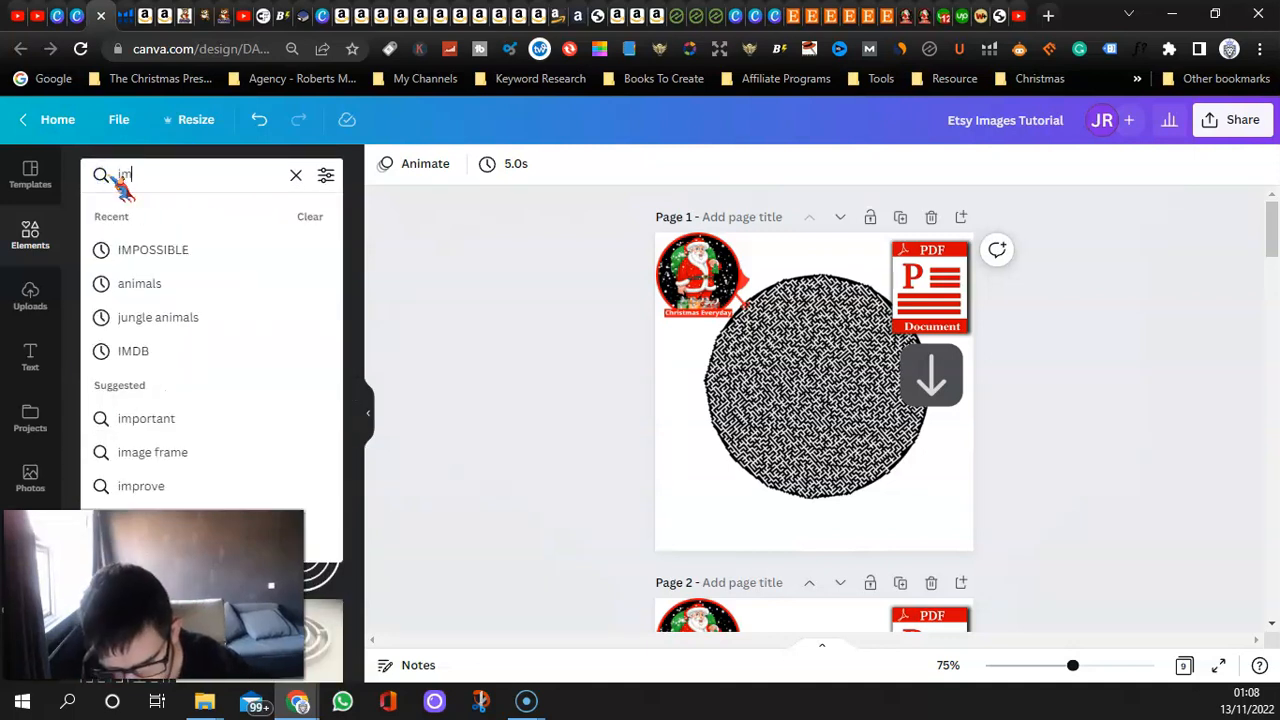
type("possibel")
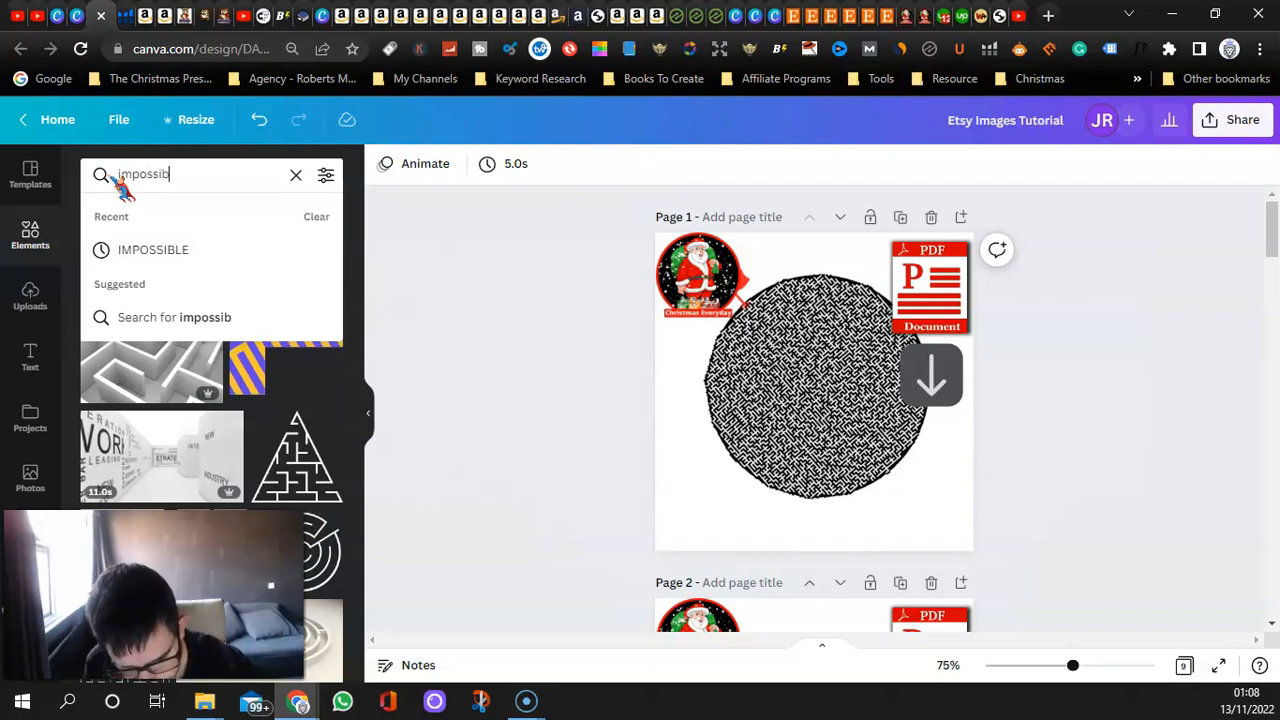
key("Return")
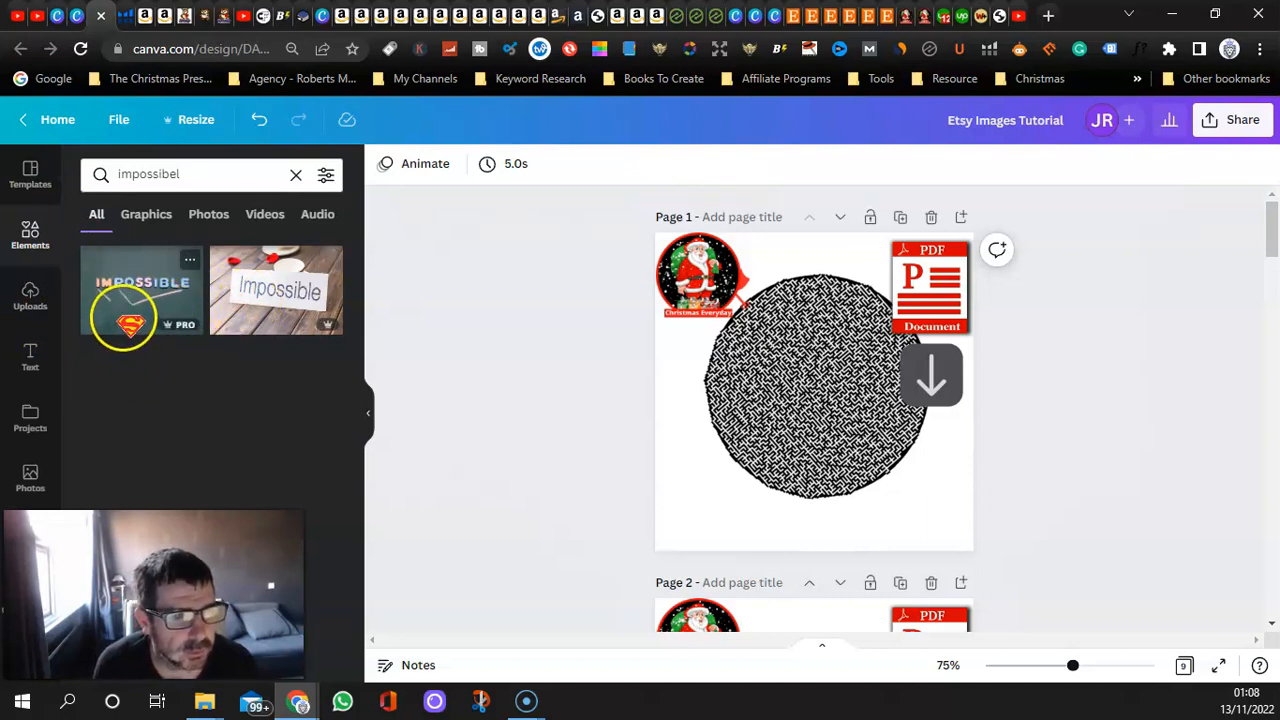
left_click(200, 173)
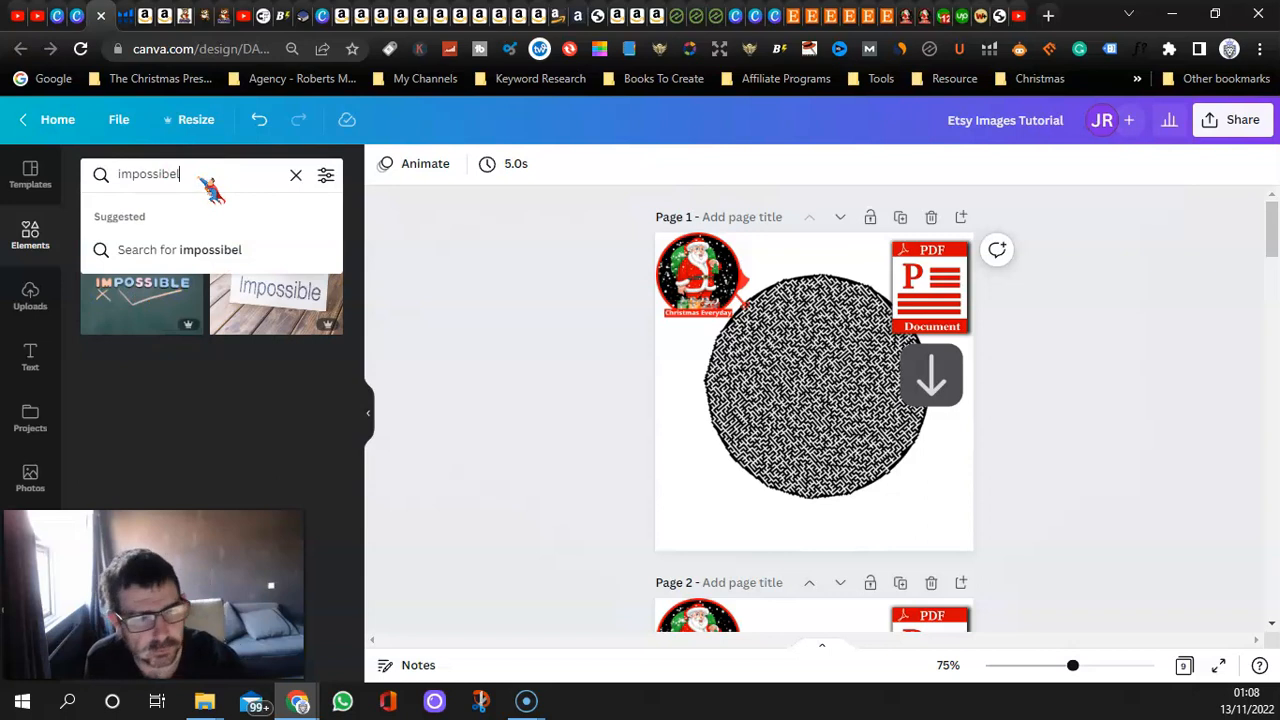
key("BackSpace")
key("BackSpace")
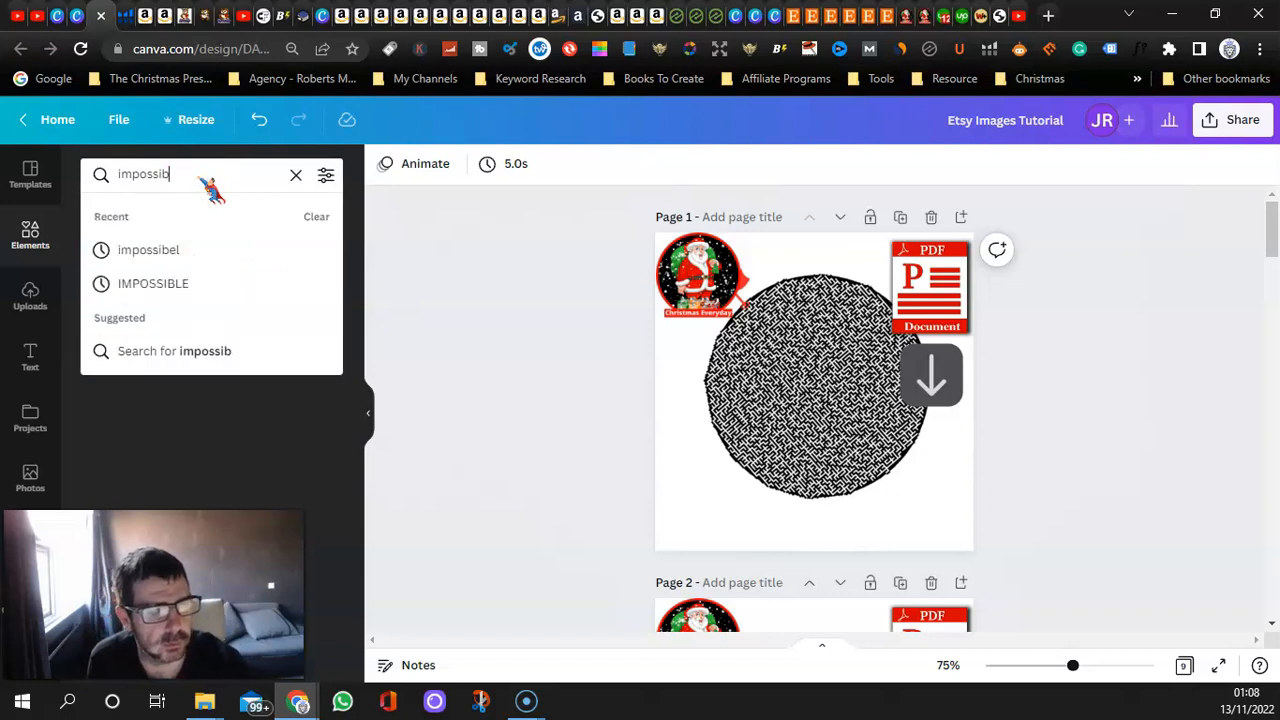
type("le")
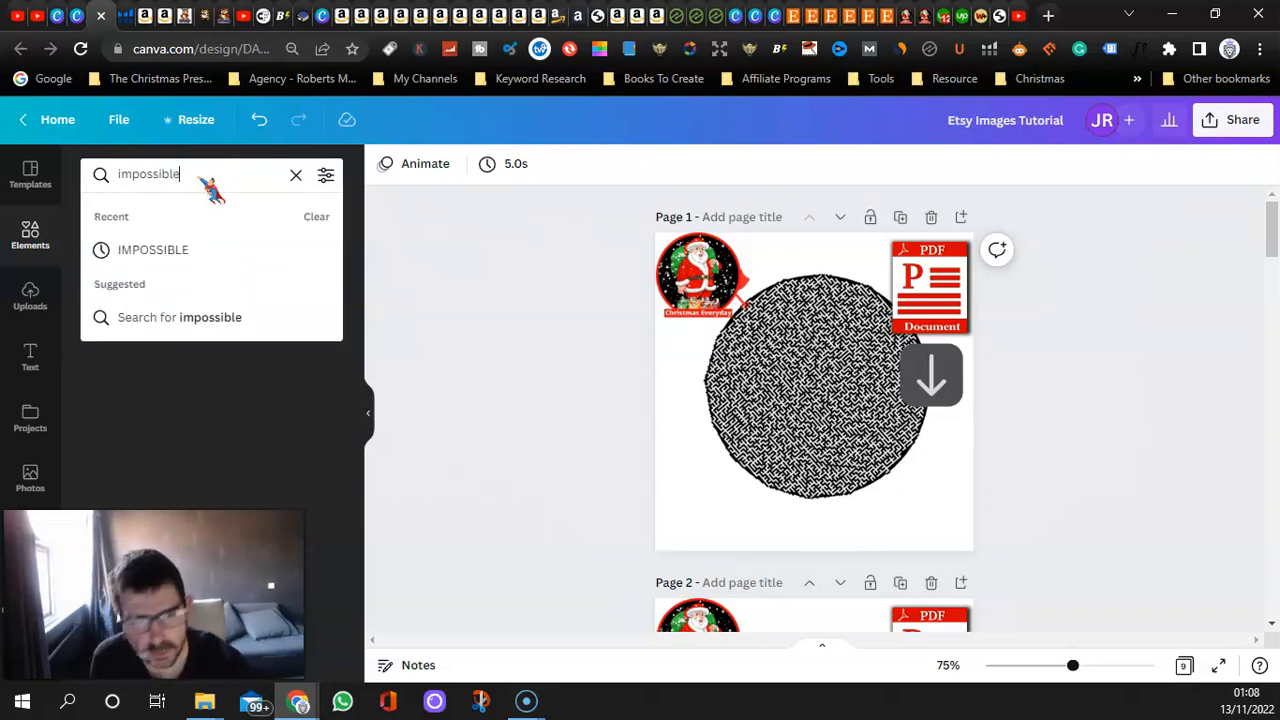
key("Return")
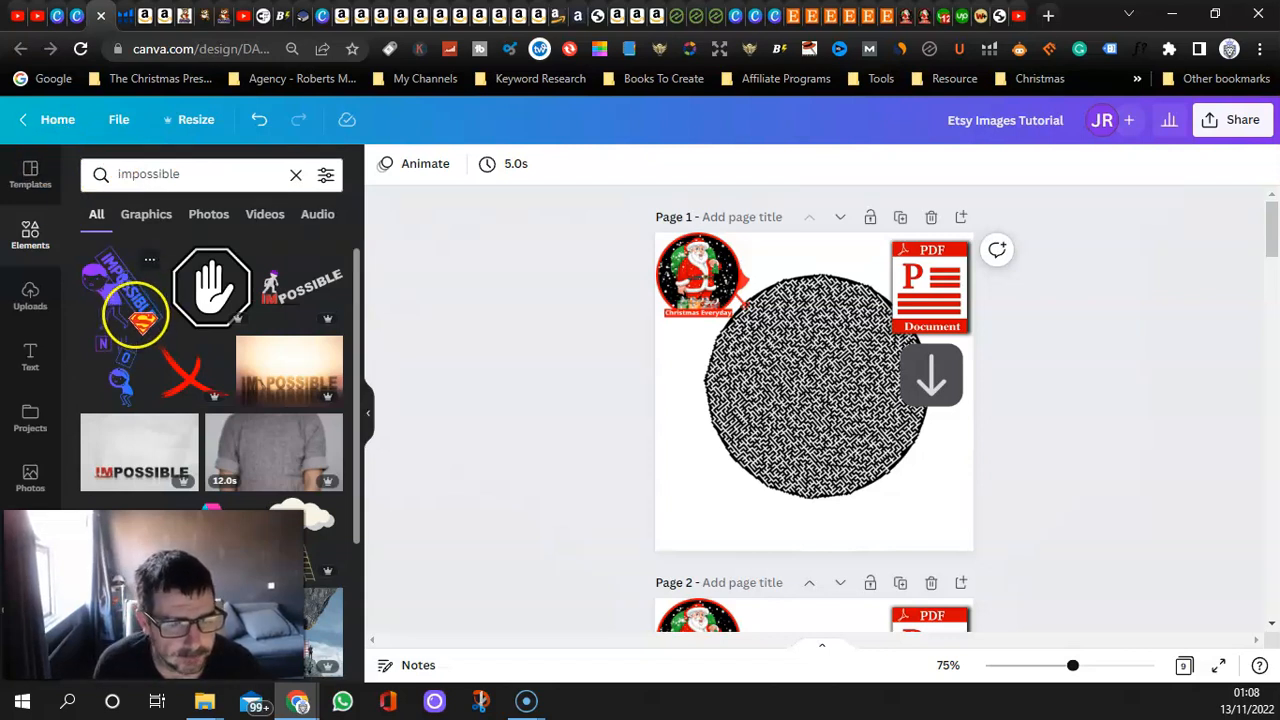
- Try the IMPOSSIBLE graphic with the walking figure in the lower-left area of page 1, and delete it
scroll(134, 312, "down", 2)
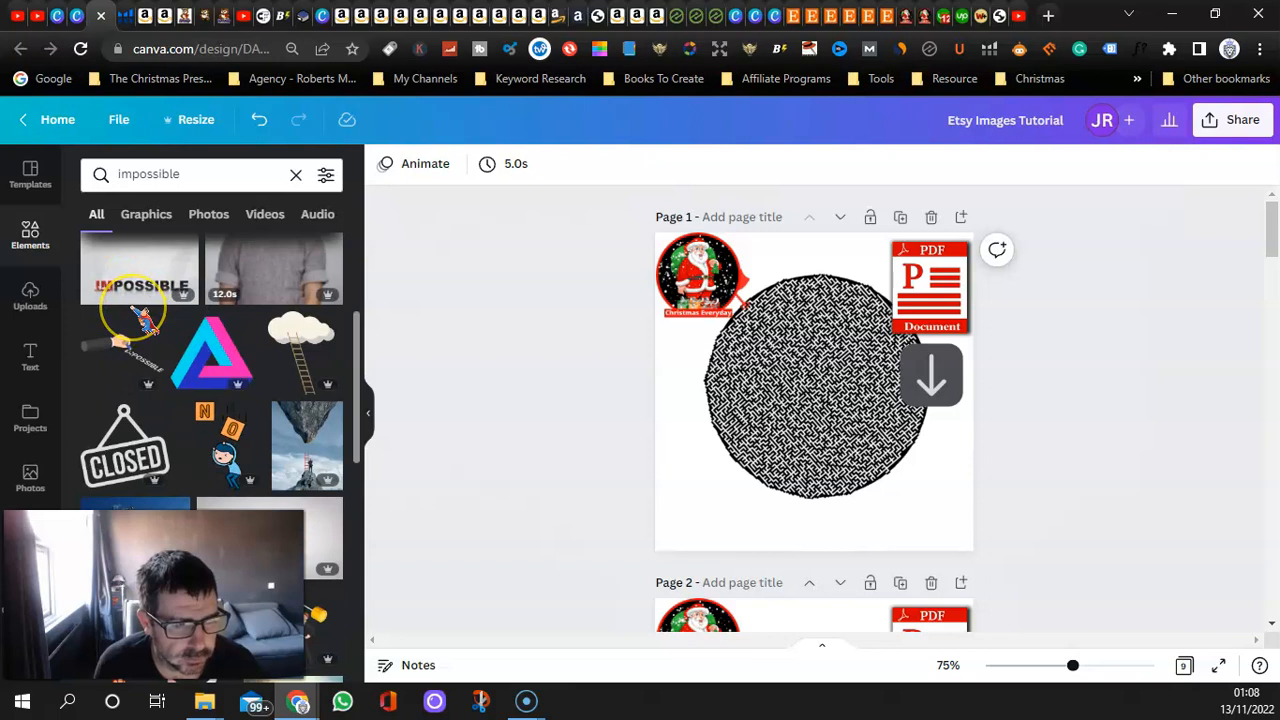
scroll(132, 312, "up", 2)
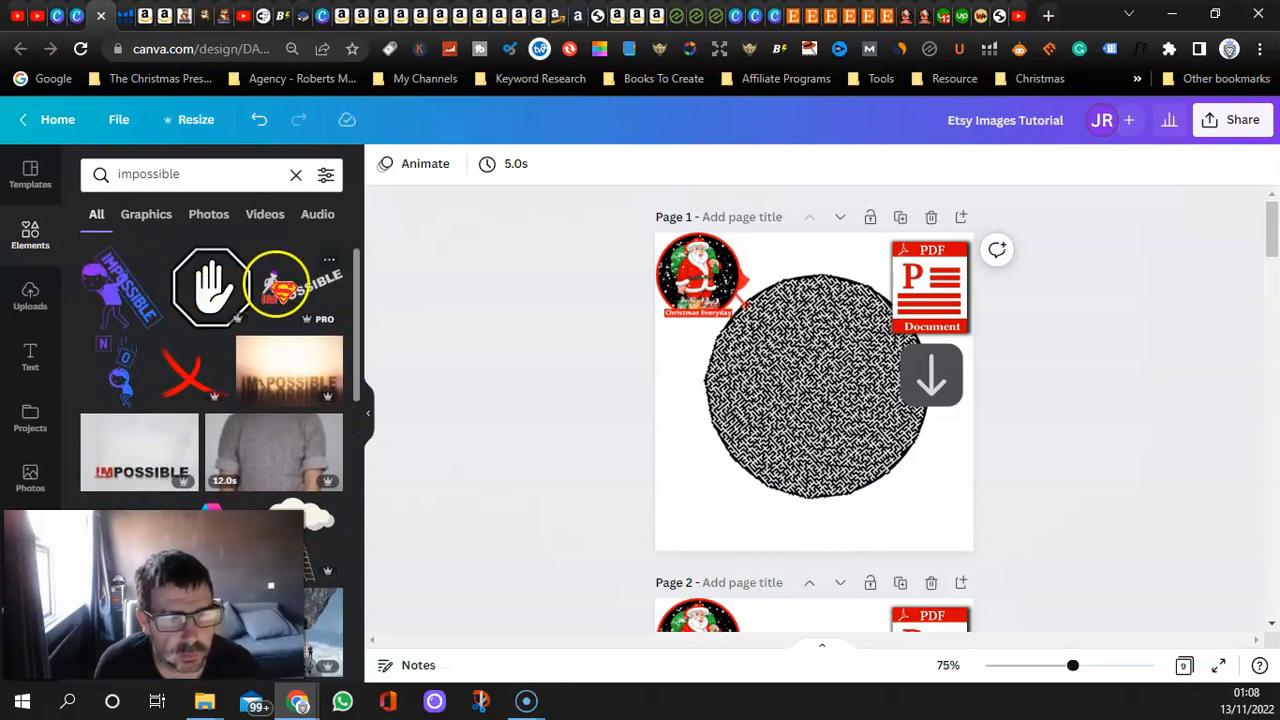
left_click(300, 290)
left_click_drag(766, 423, 735, 517)
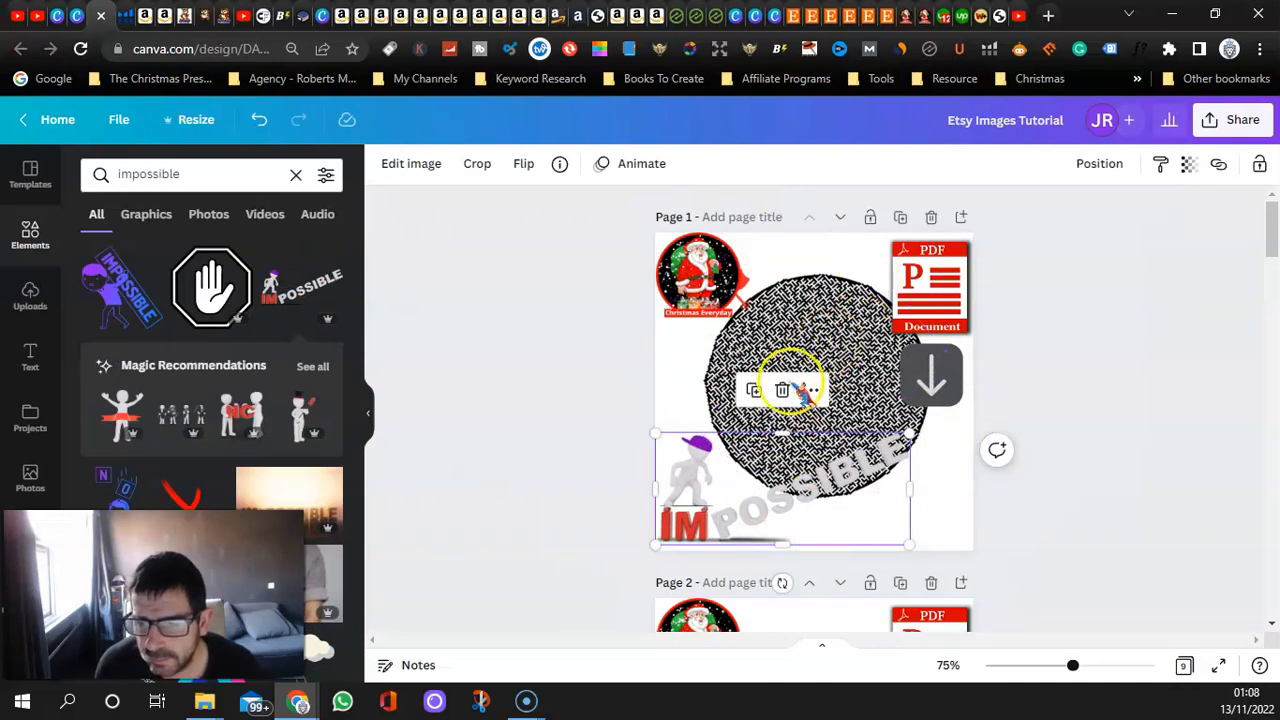
left_click(783, 390)
- Set the background colour of page 1 to black
left_click(686, 366)
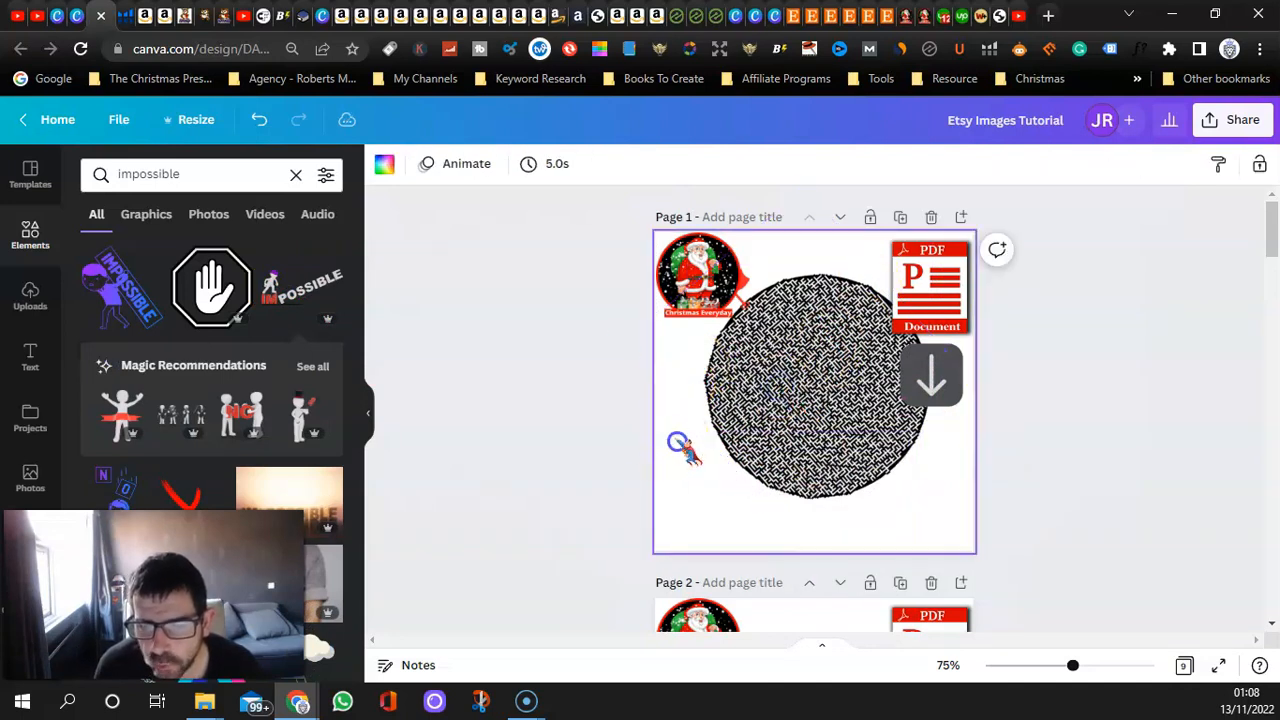
left_click(384, 164)
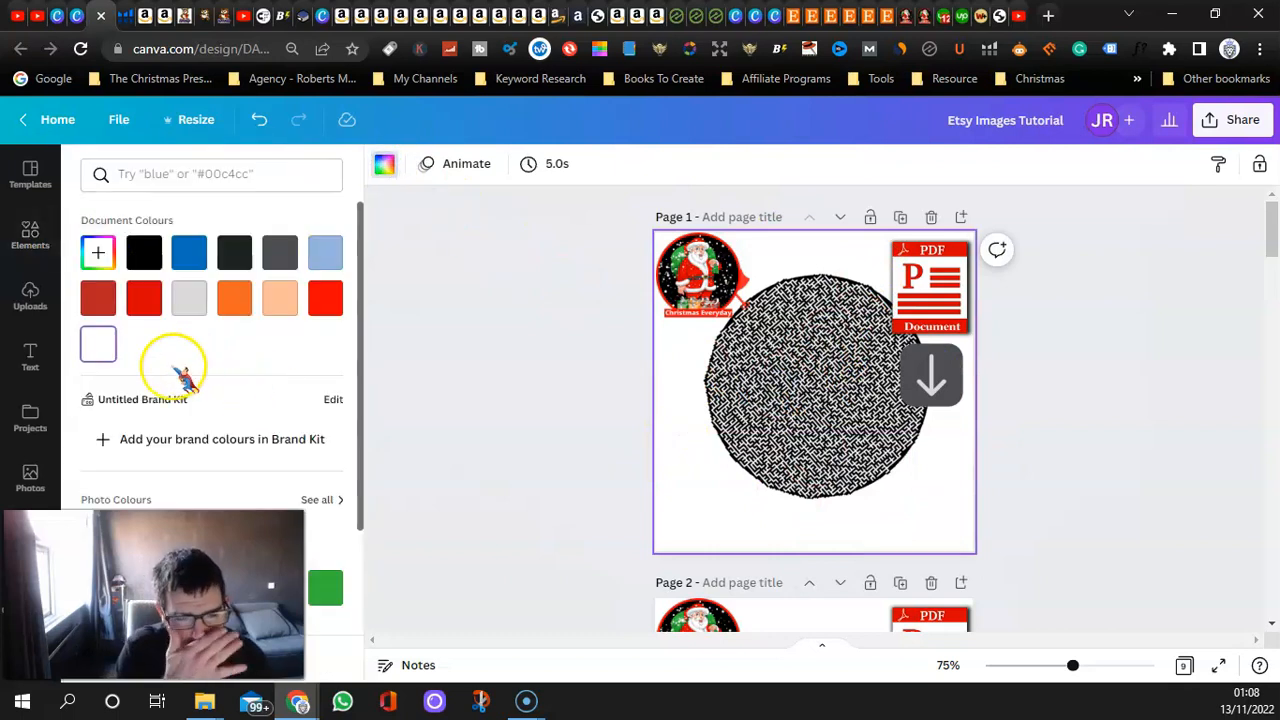
left_click(143, 254)
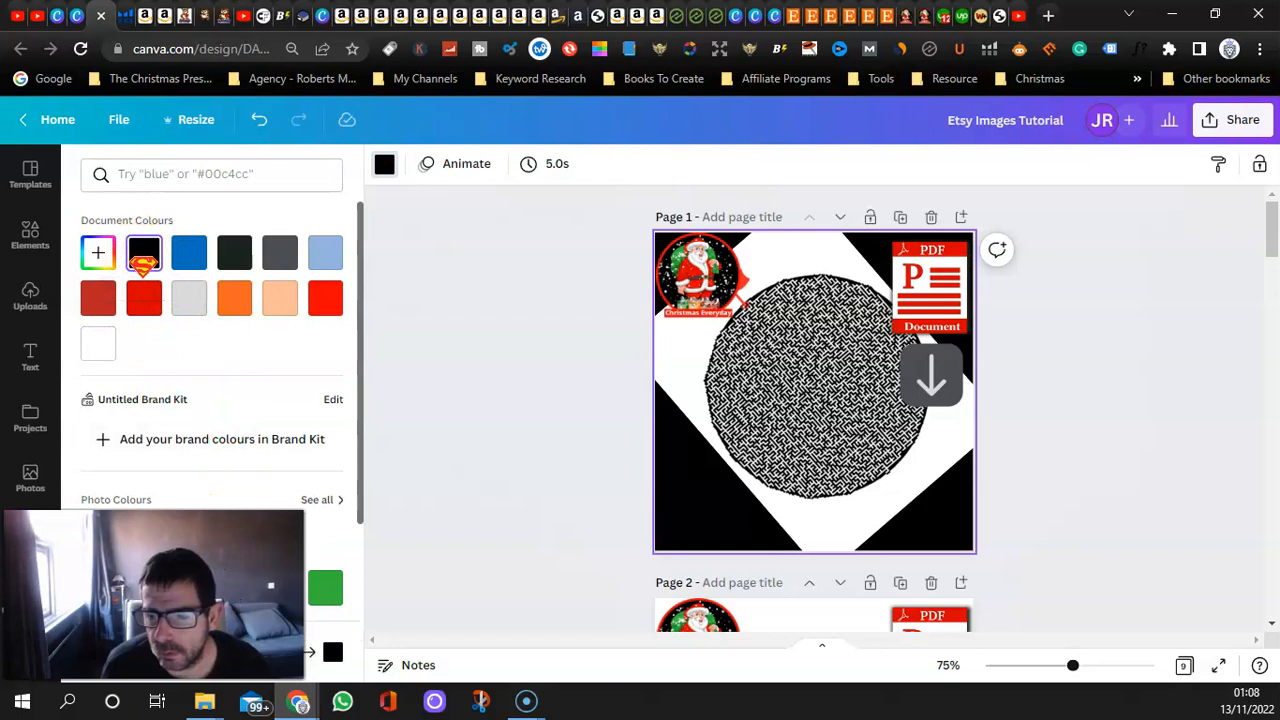
left_click(476, 368)
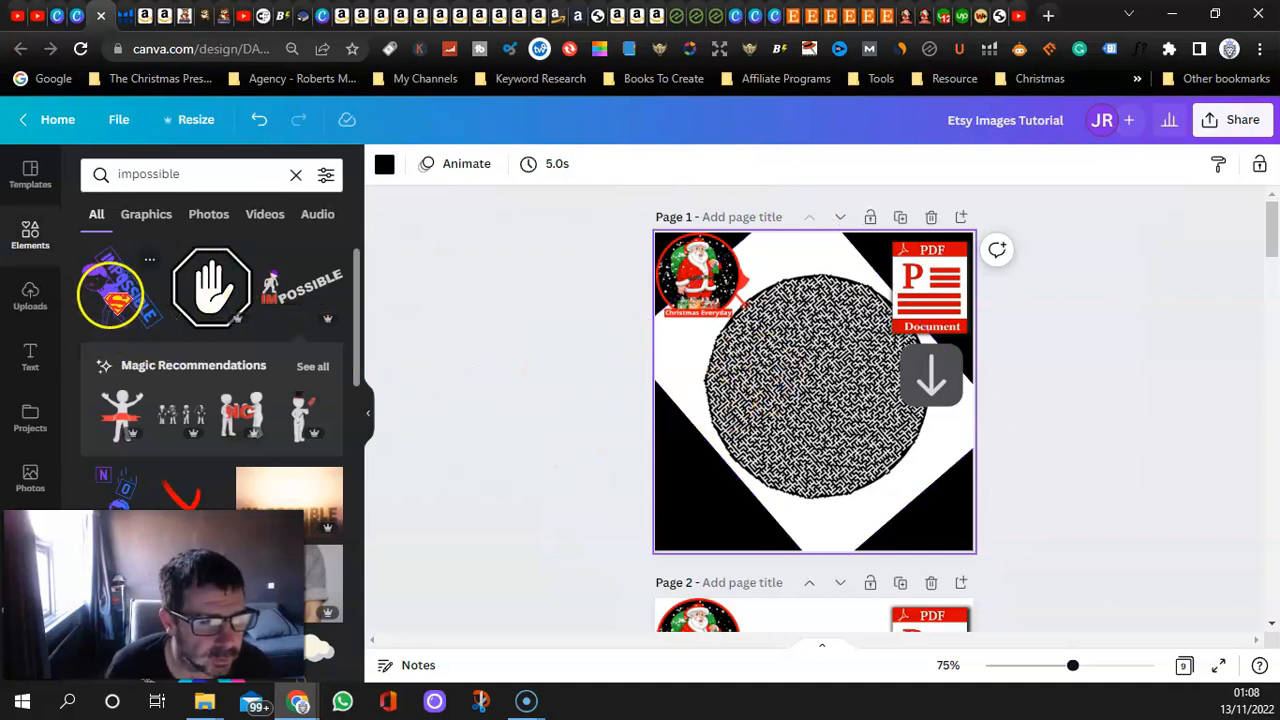
- Try a red brushed cross graphic in the lower-left corner of page 1
scroll(140, 320, "down", 4)
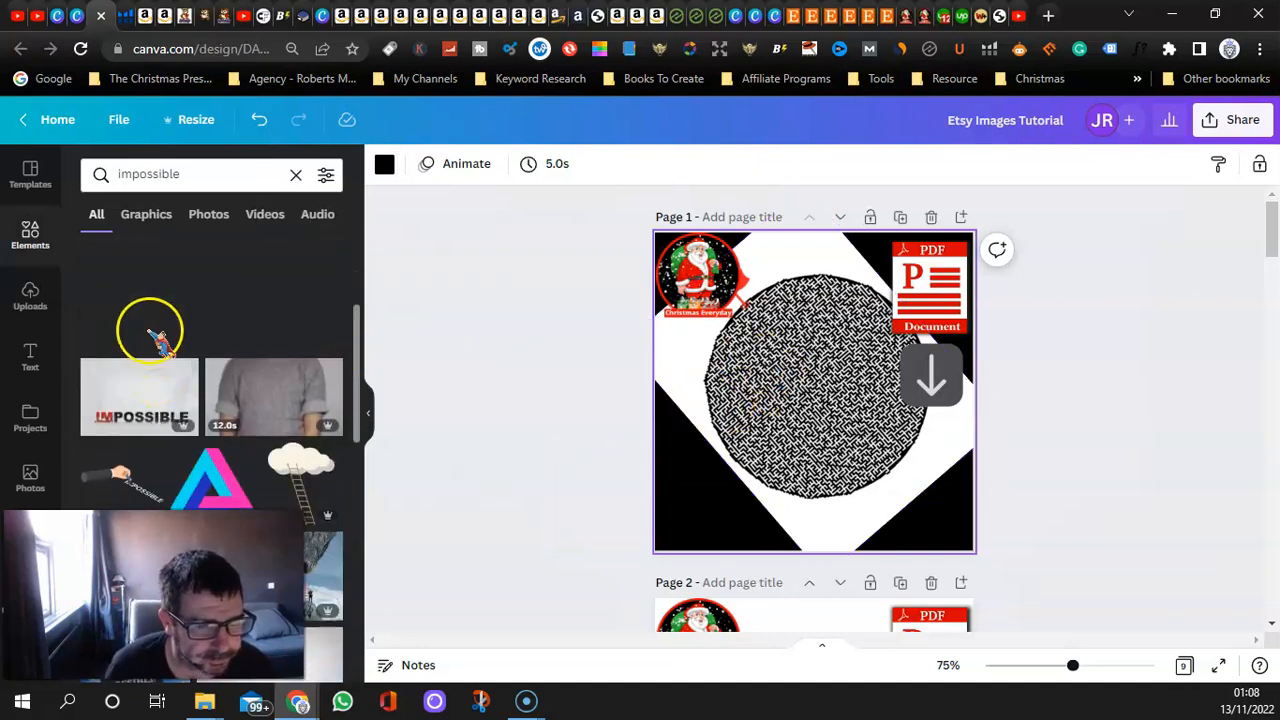
scroll(180, 350, "up", 5)
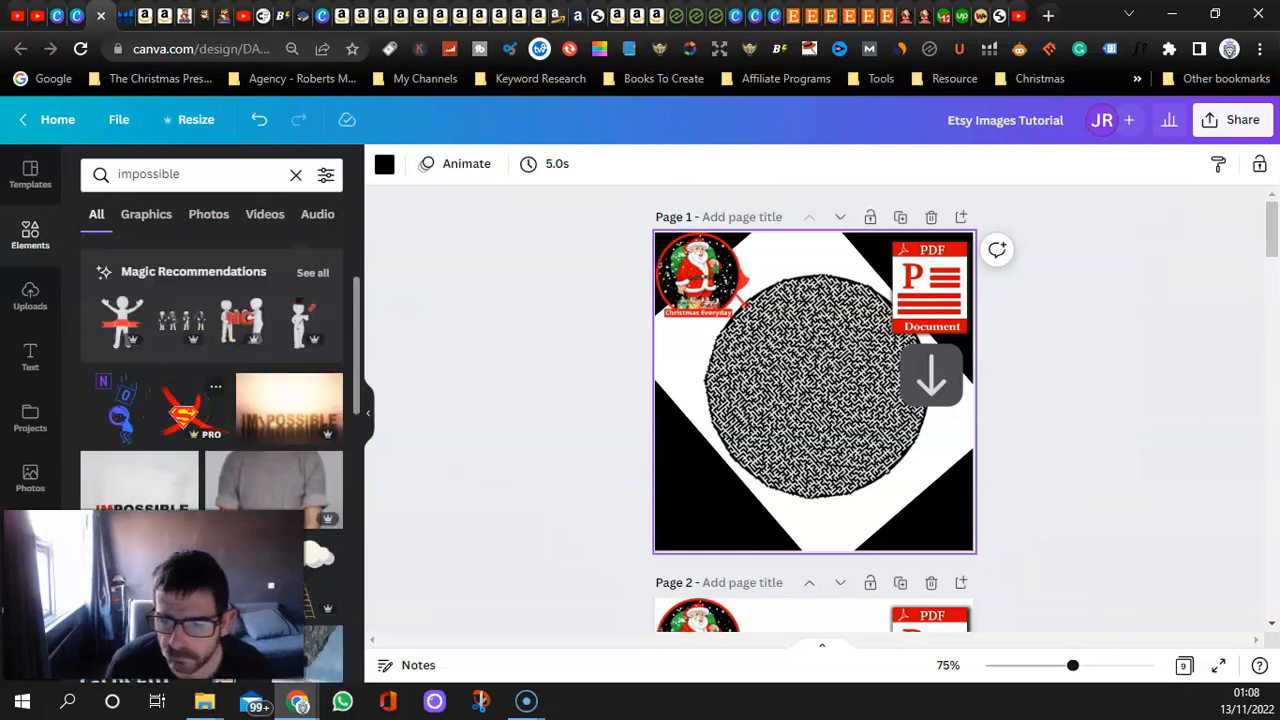
left_click(185, 410)
left_click_drag(800, 460, 688, 495)
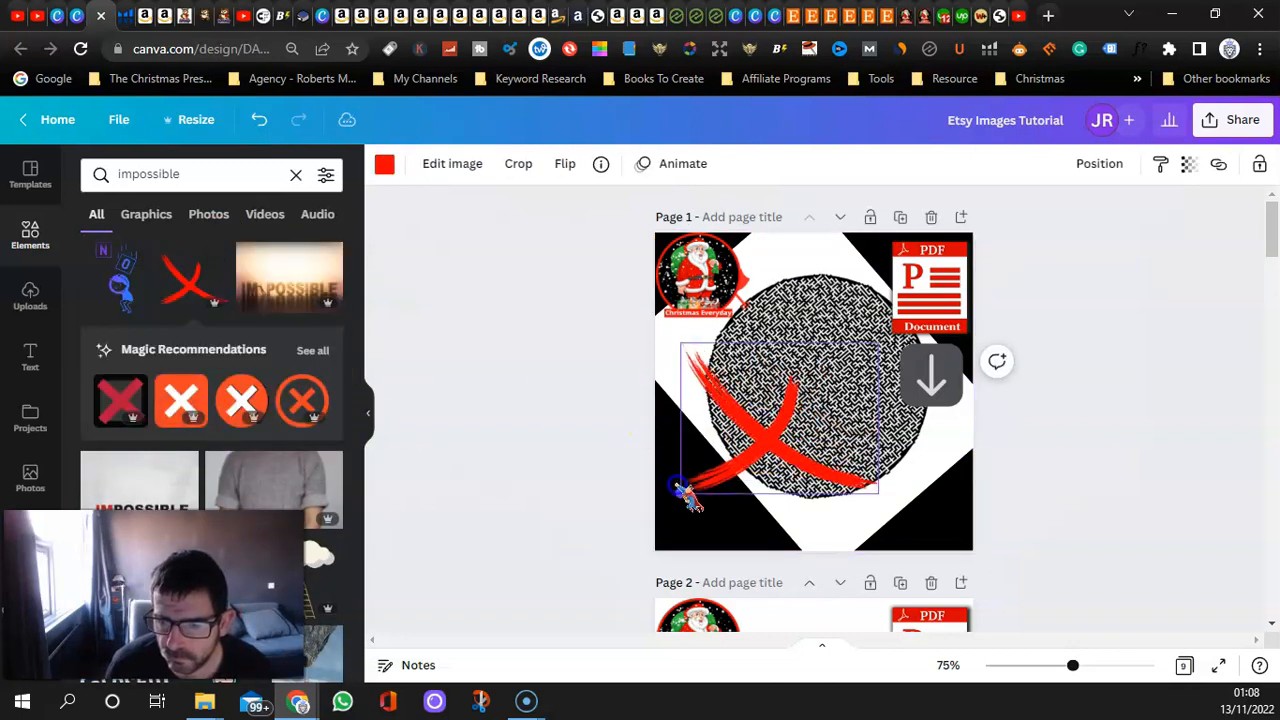
left_click_drag(737, 443, 745, 500)
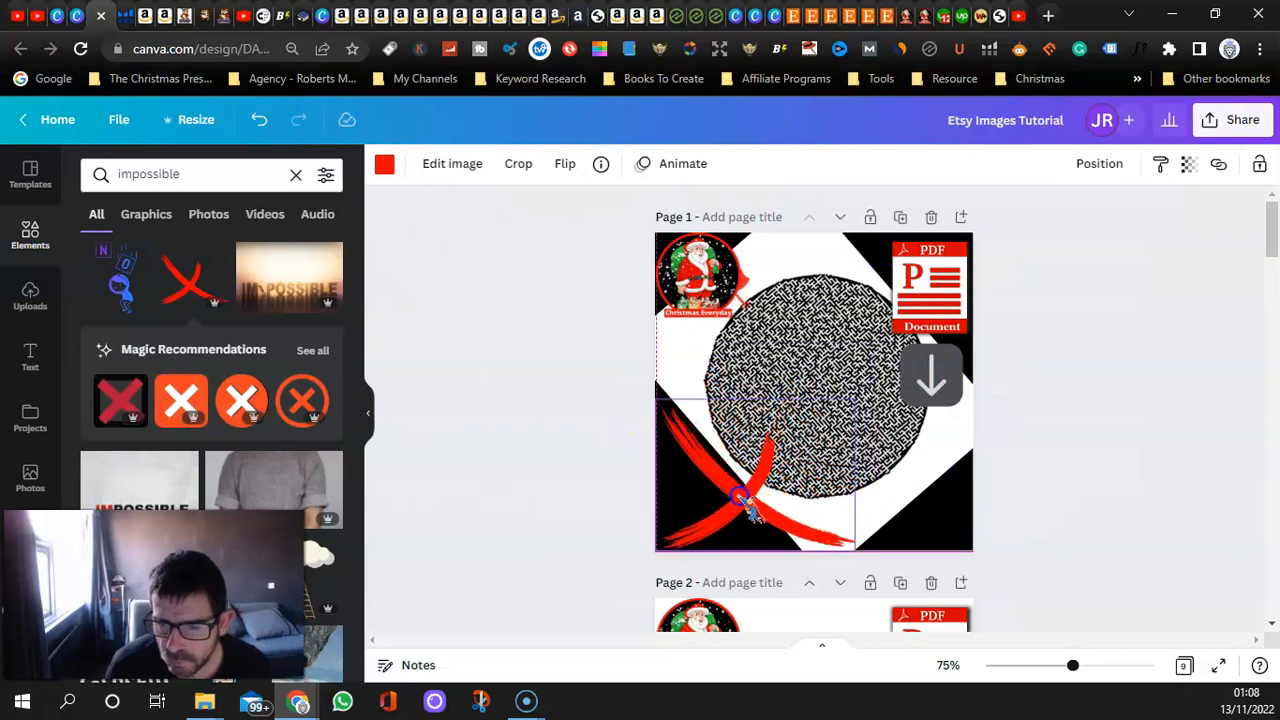
left_click(770, 357)
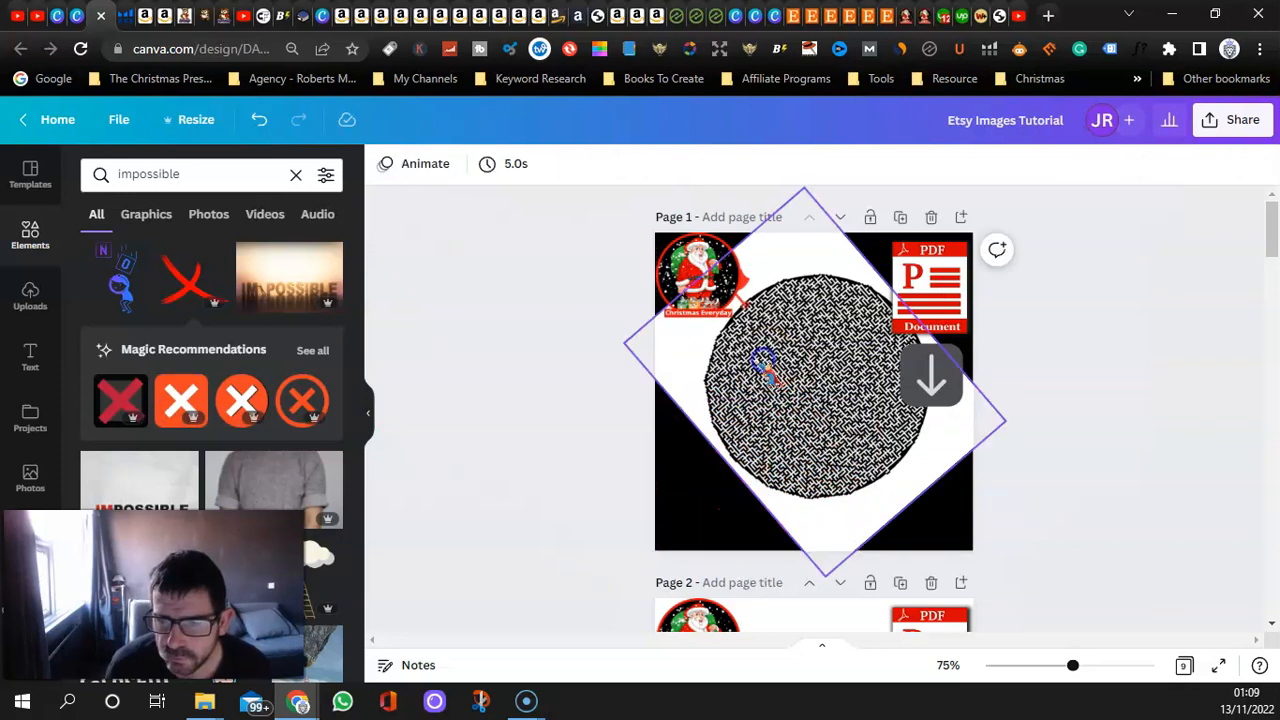
- Add the photo with red and black IMPOSSIBLE lettering on a light background to page 1
scroll(245, 390, "down", 3)
scroll(240, 386, "up", 3)
scroll(240, 380, "down", 5)
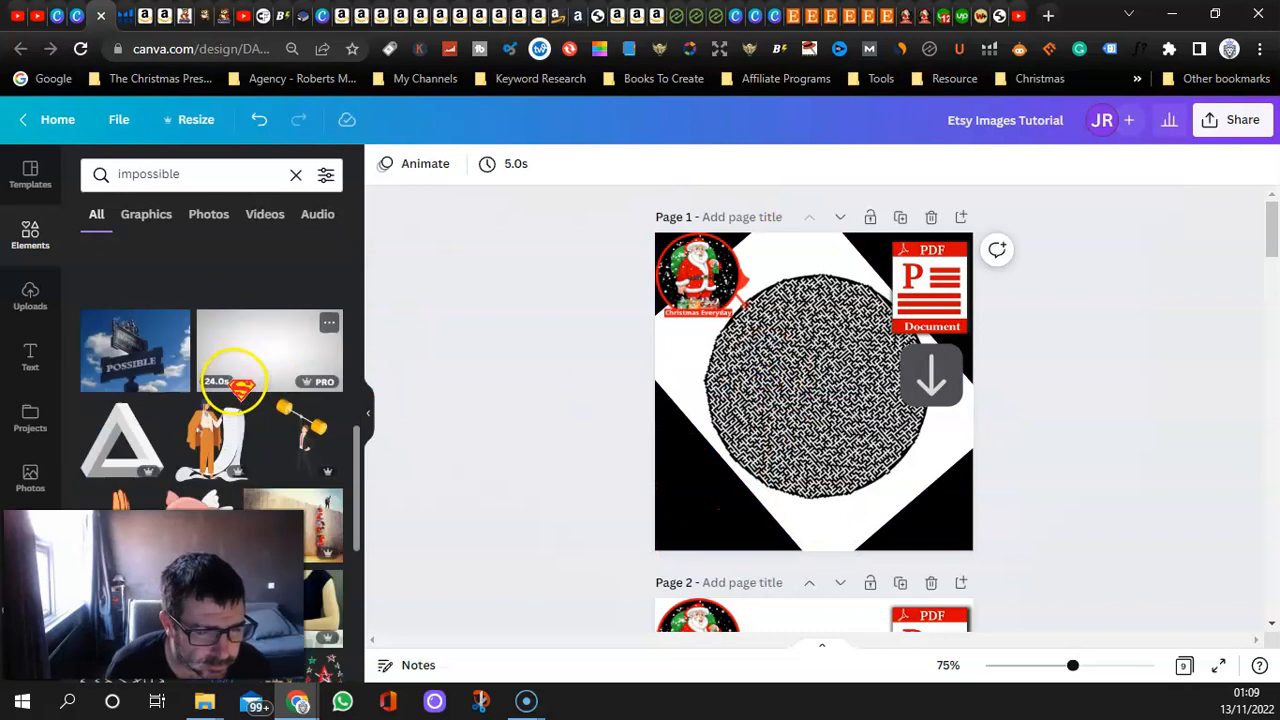
scroll(200, 349, "down", 4)
scroll(209, 343, "up", 5)
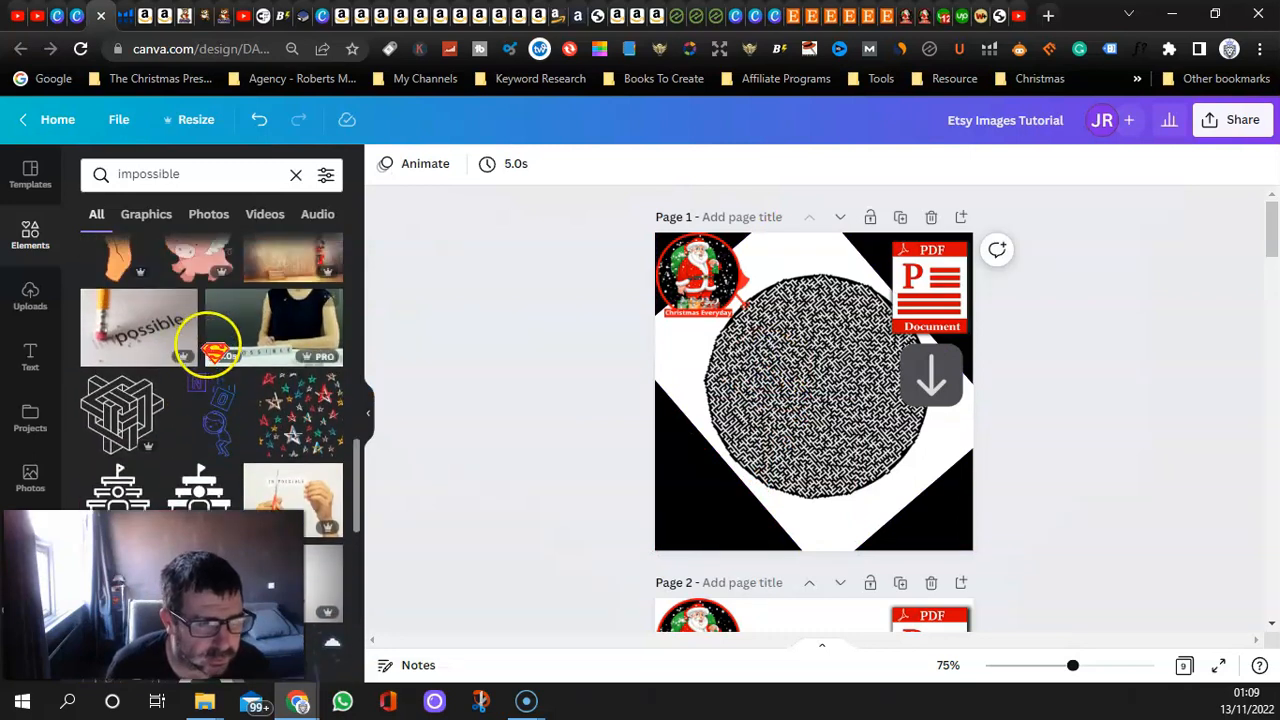
scroll(258, 378, "up", 3)
scroll(256, 382, "down", 2)
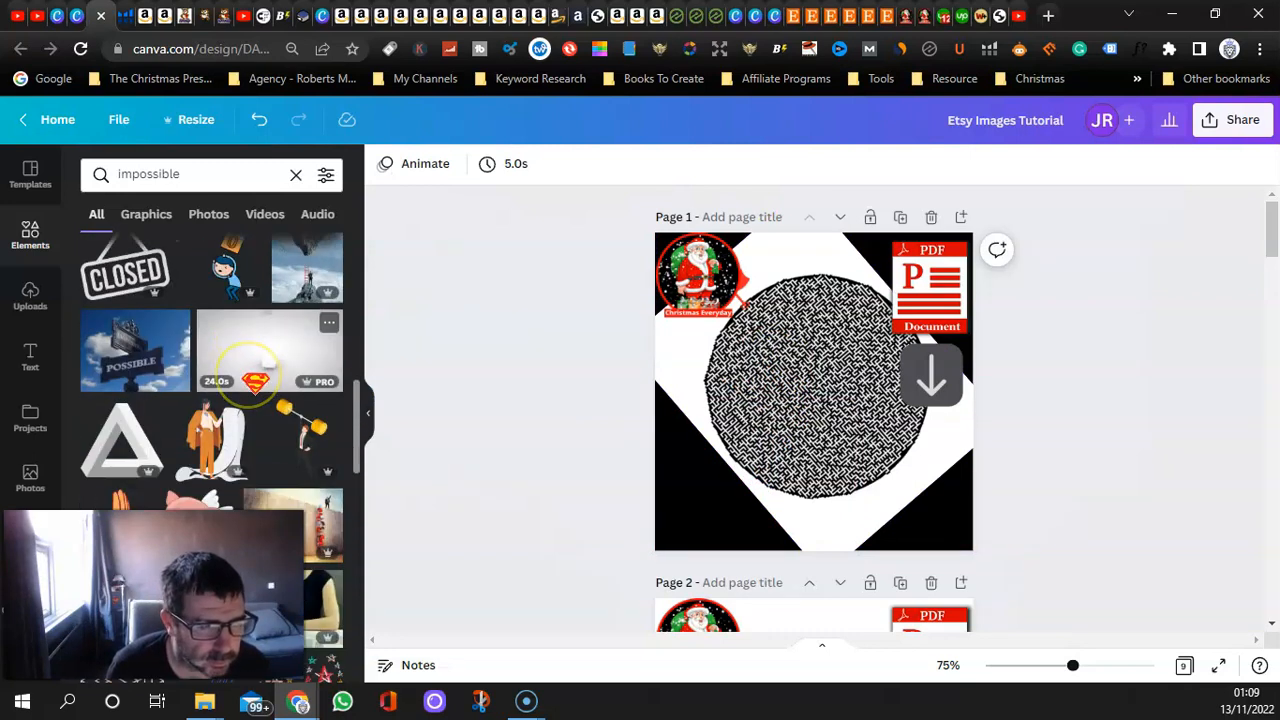
scroll(256, 380, "up", 4)
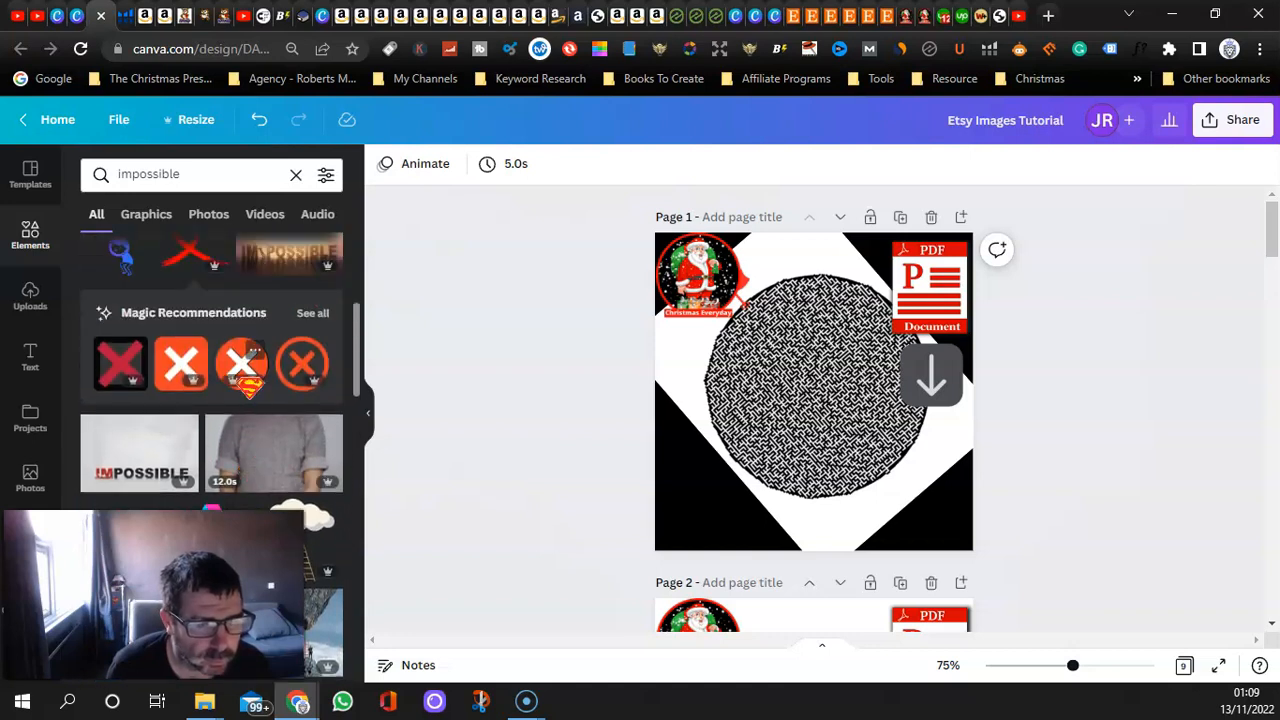
scroll(250, 300, "down", 2)
left_click(139, 358)
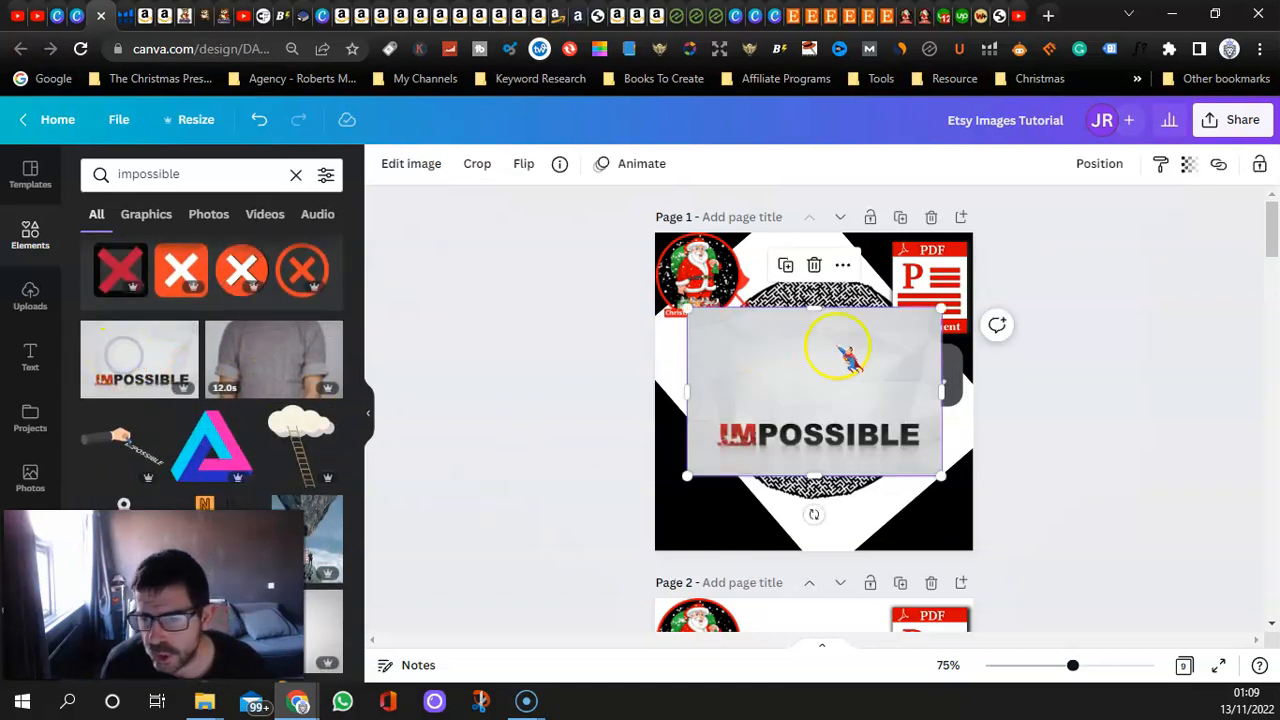
- Crop the empty upper area off the IMPOSSIBLE photo and place it in the lower-left corner of page 1
left_click_drag(817, 310, 808, 408)
left_click_drag(790, 458, 757, 530)
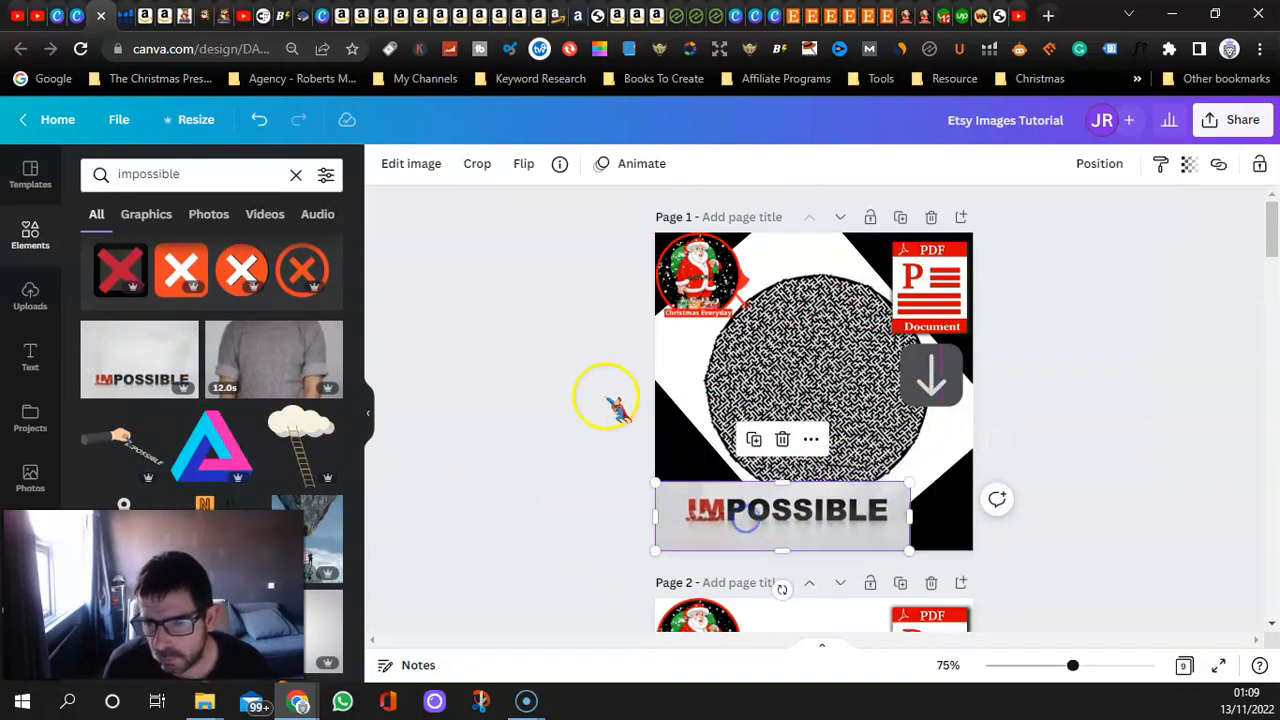
left_click(556, 352)
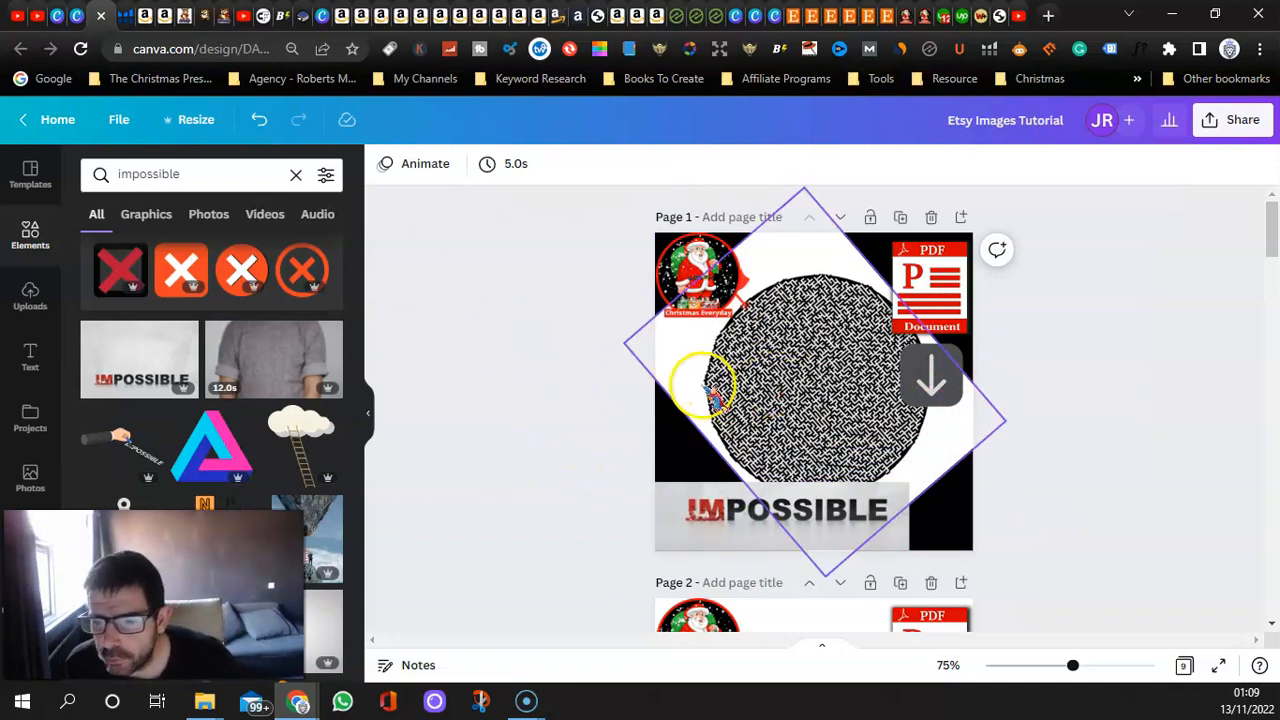
- Create pages 2 and 3 by duplicating the preceding page, replacing the maze with the uploaded dense star maze and dense square maze respectively
left_click(910, 223)
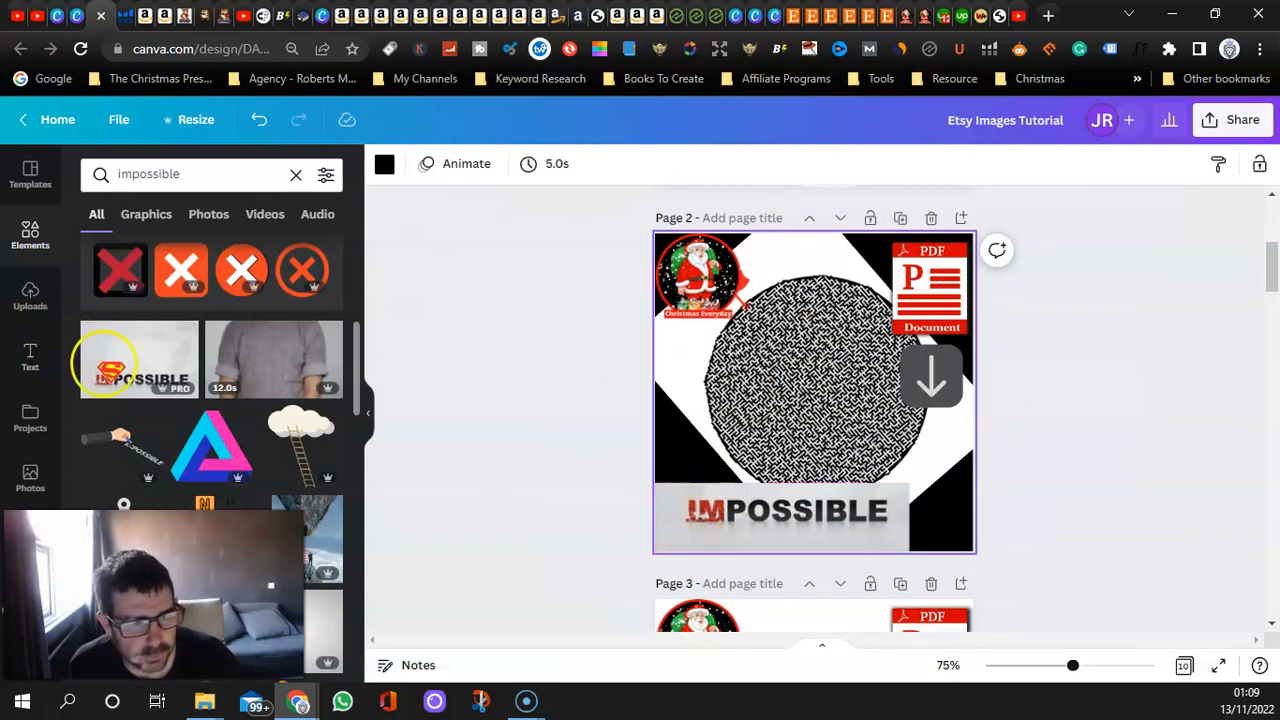
left_click(30, 295)
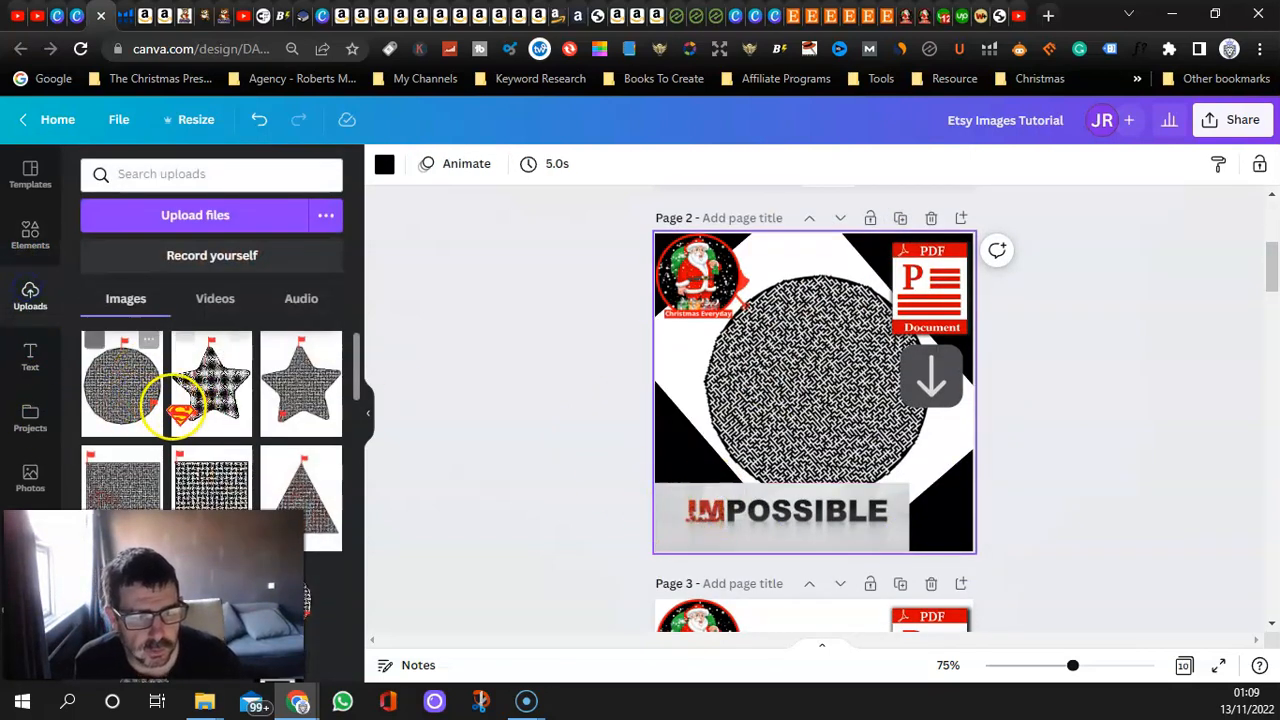
left_click_drag(211, 385, 735, 375)
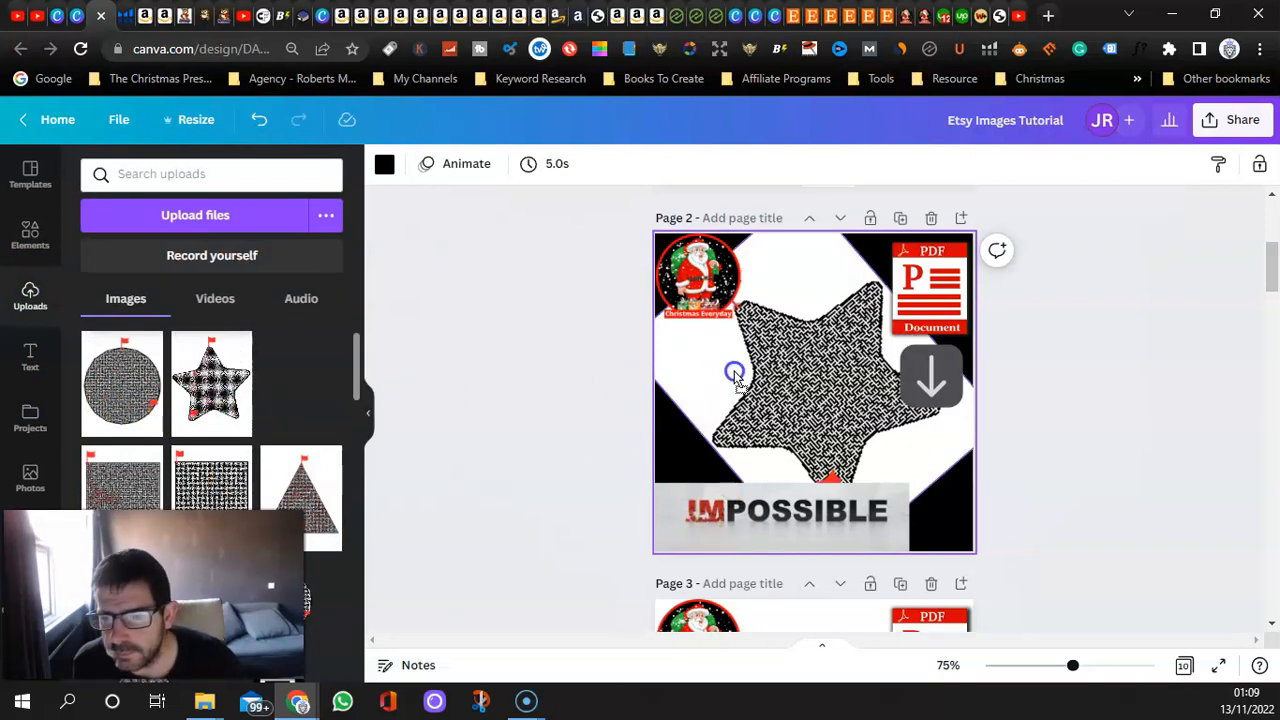
left_click(903, 218)
left_click_drag(170, 478, 722, 383)
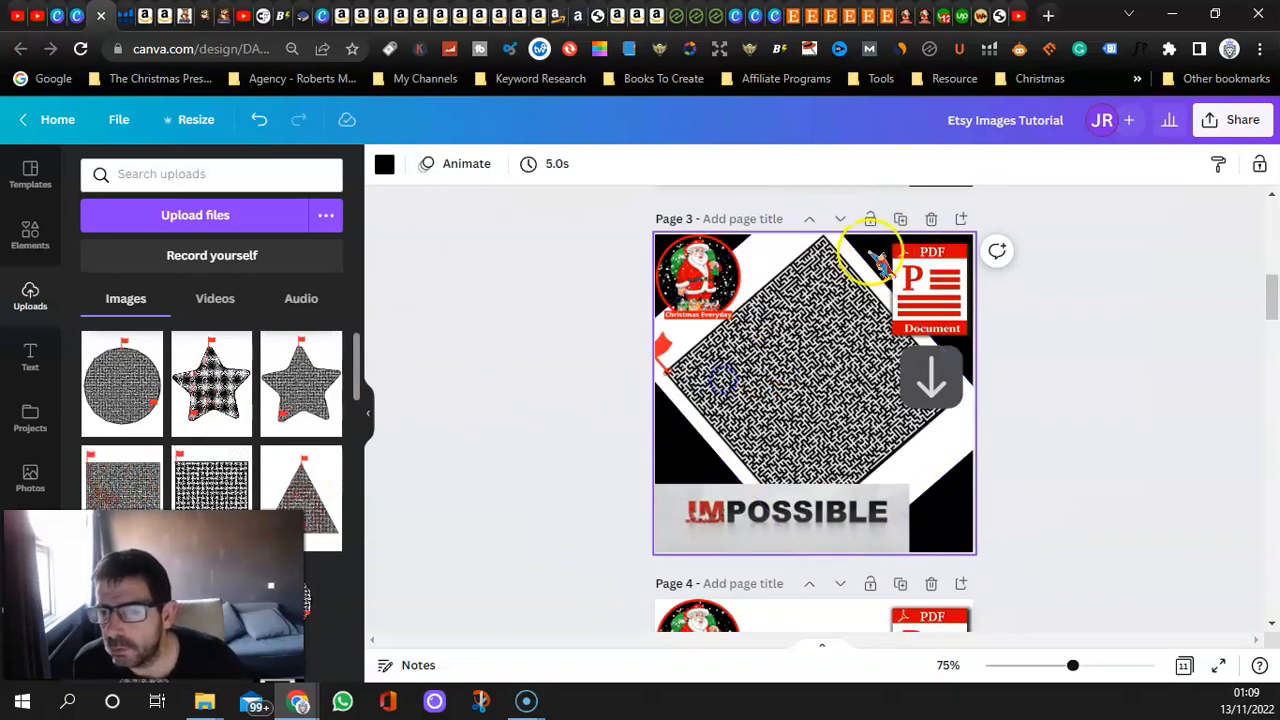
- Duplicate page 3 as page 4 and replace the copy's maze with the uploaded triangle maze
left_click(900, 218)
scroll(300, 490, "down", 5)
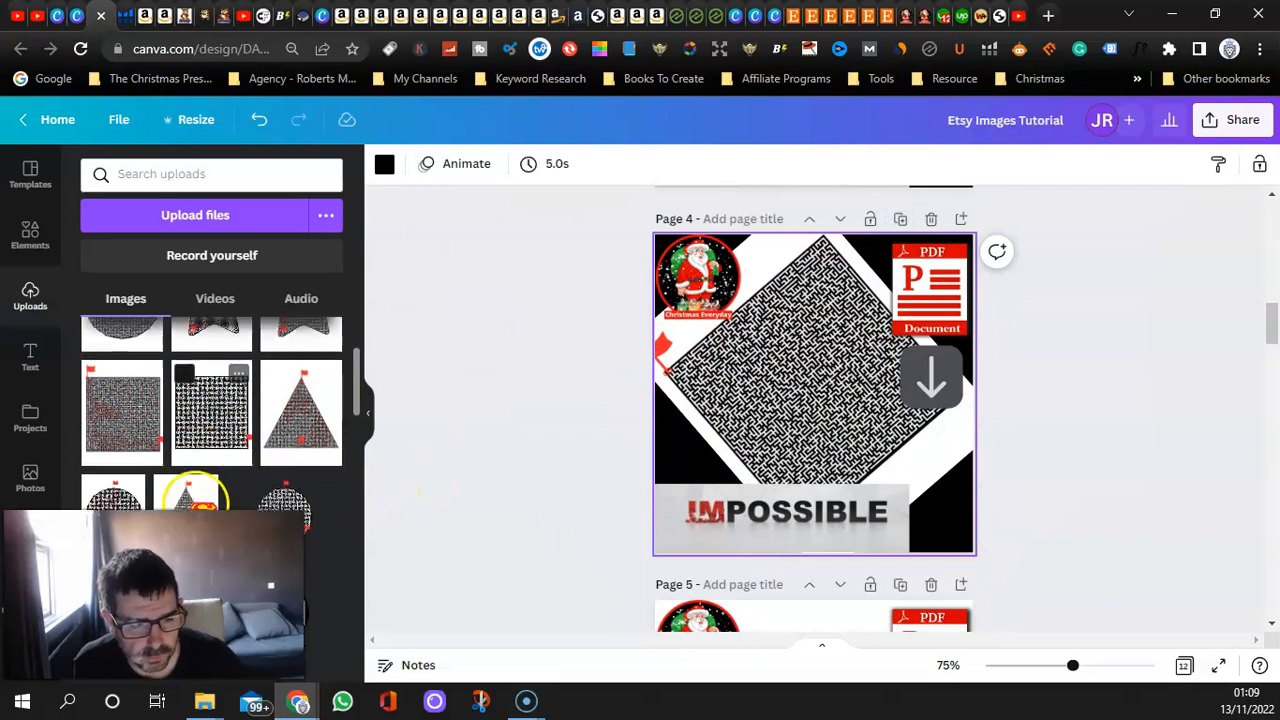
left_click_drag(183, 405, 708, 392)
left_click(700, 357)
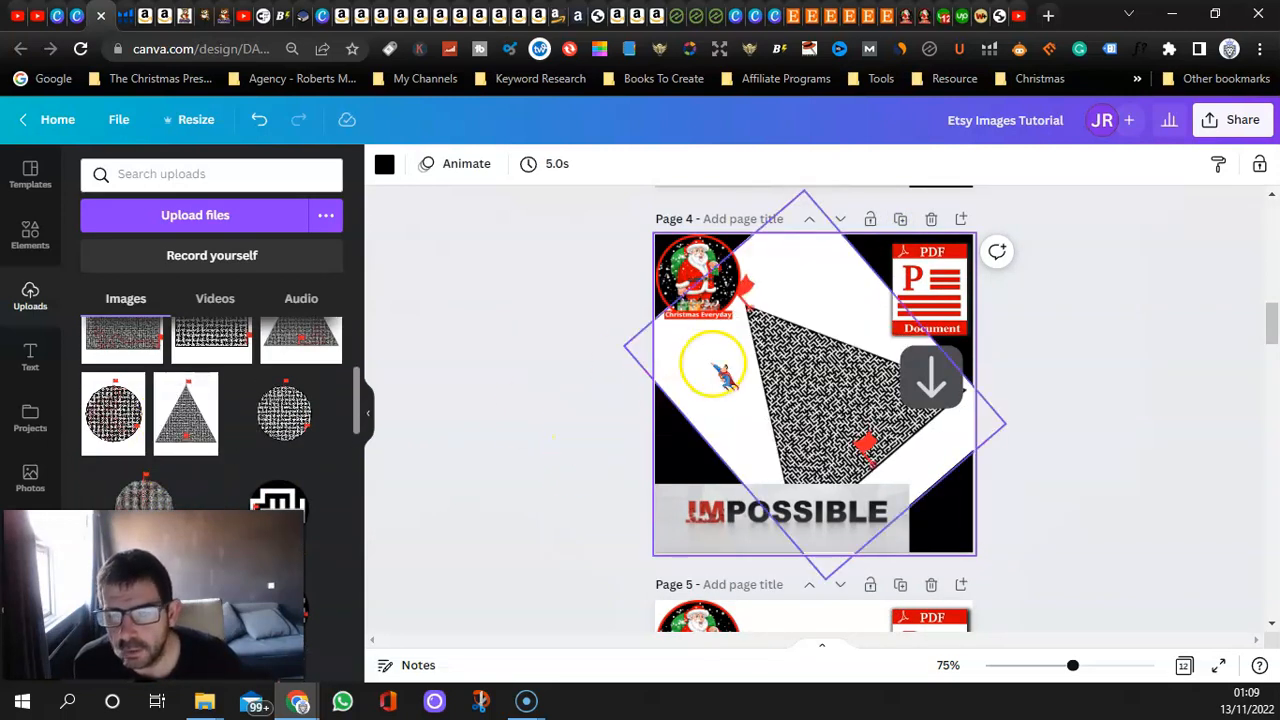
mouse_move(622, 347)
left_mouse_down()
mouse_move(560, 346)
mouse_move(600, 354)
mouse_move(598, 342)
left_mouse_up()
left_click(519, 467)
- Add the uploaded triangle maze to the DOWNLOAD & PRINT page and apply the Book 1 Smartmockup to it
scroll(575, 505, "up", 10)
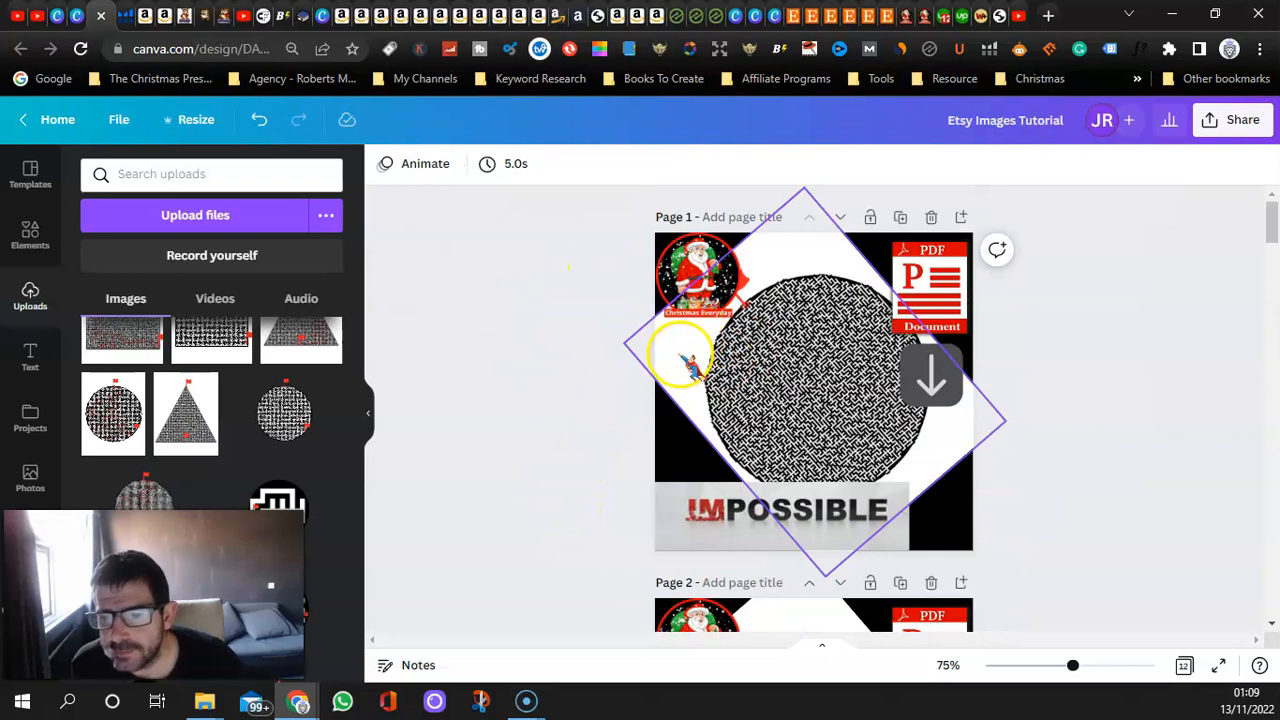
scroll(586, 366, "down", 5)
scroll(597, 372, "down", 5)
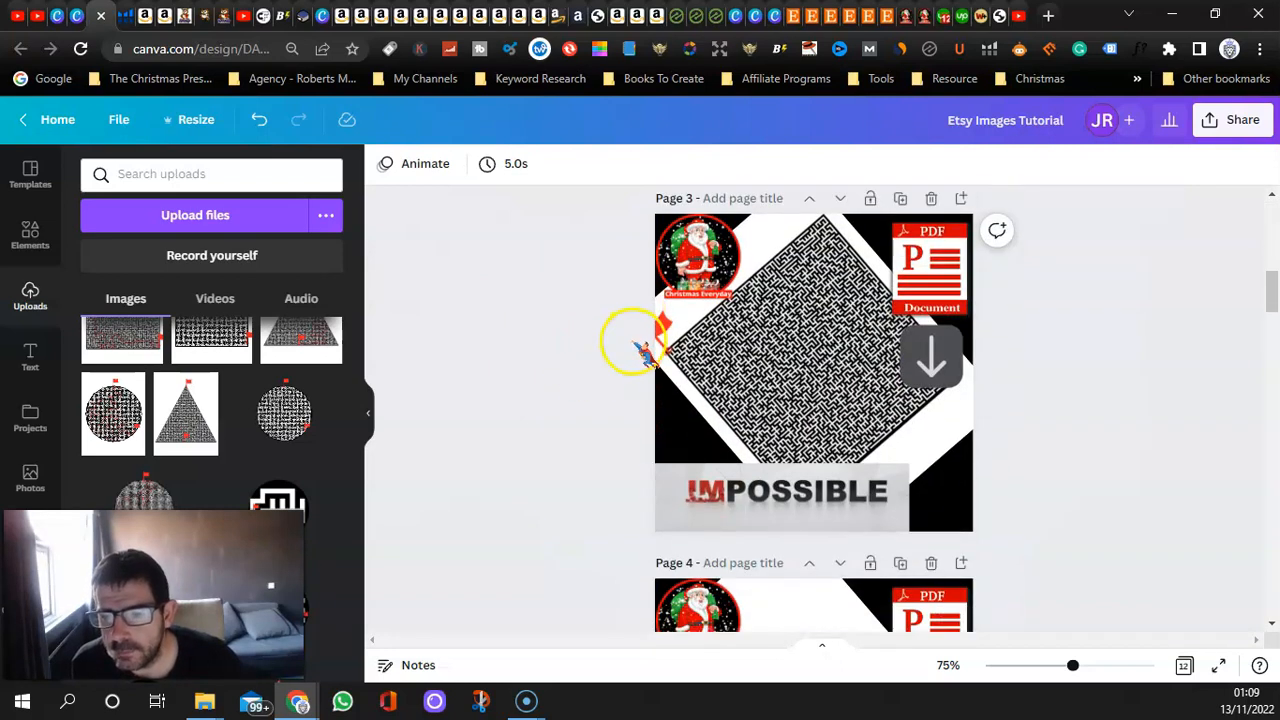
scroll(787, 352, "up", 1)
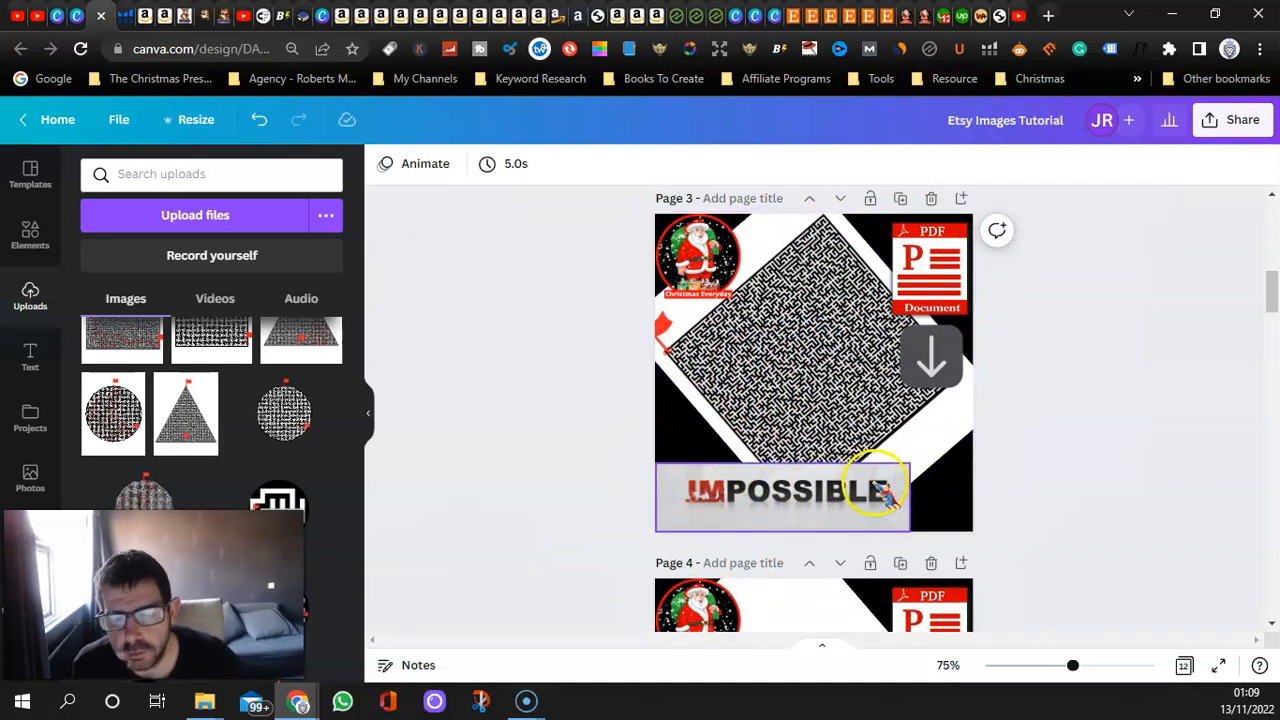
scroll(880, 490, "down", 7)
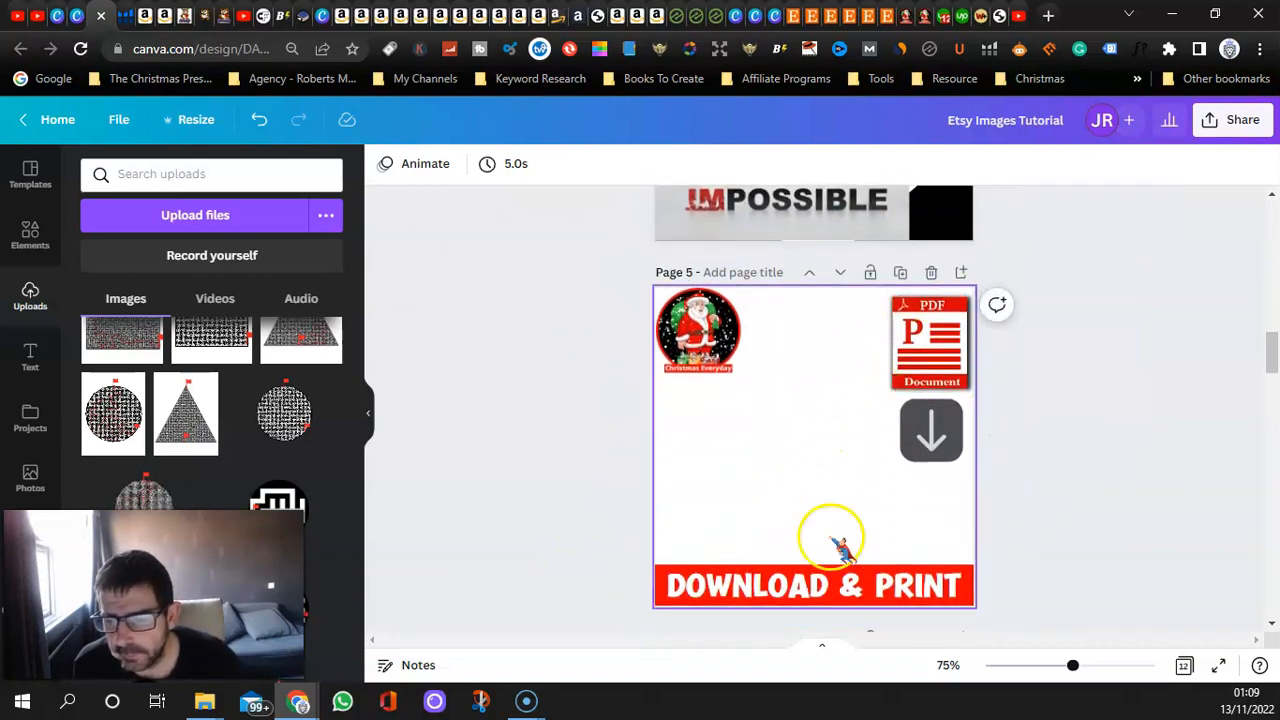
left_click_drag(190, 415, 740, 376)
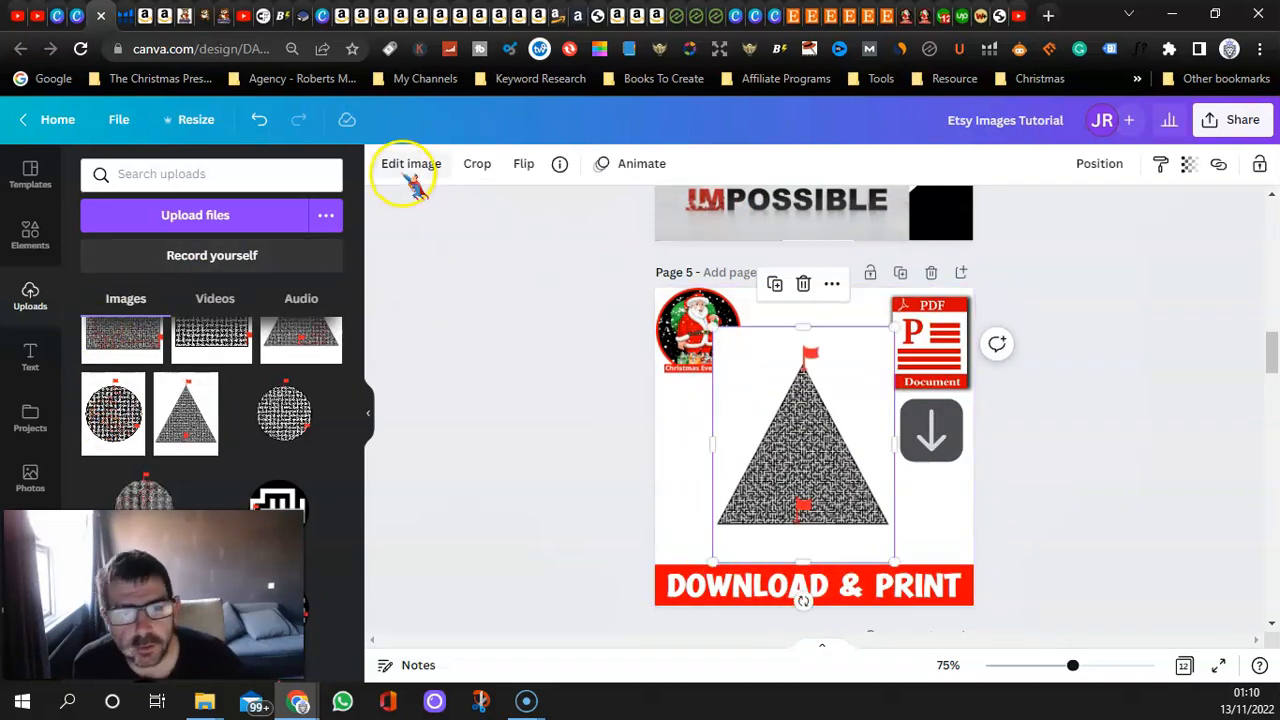
left_click(410, 170)
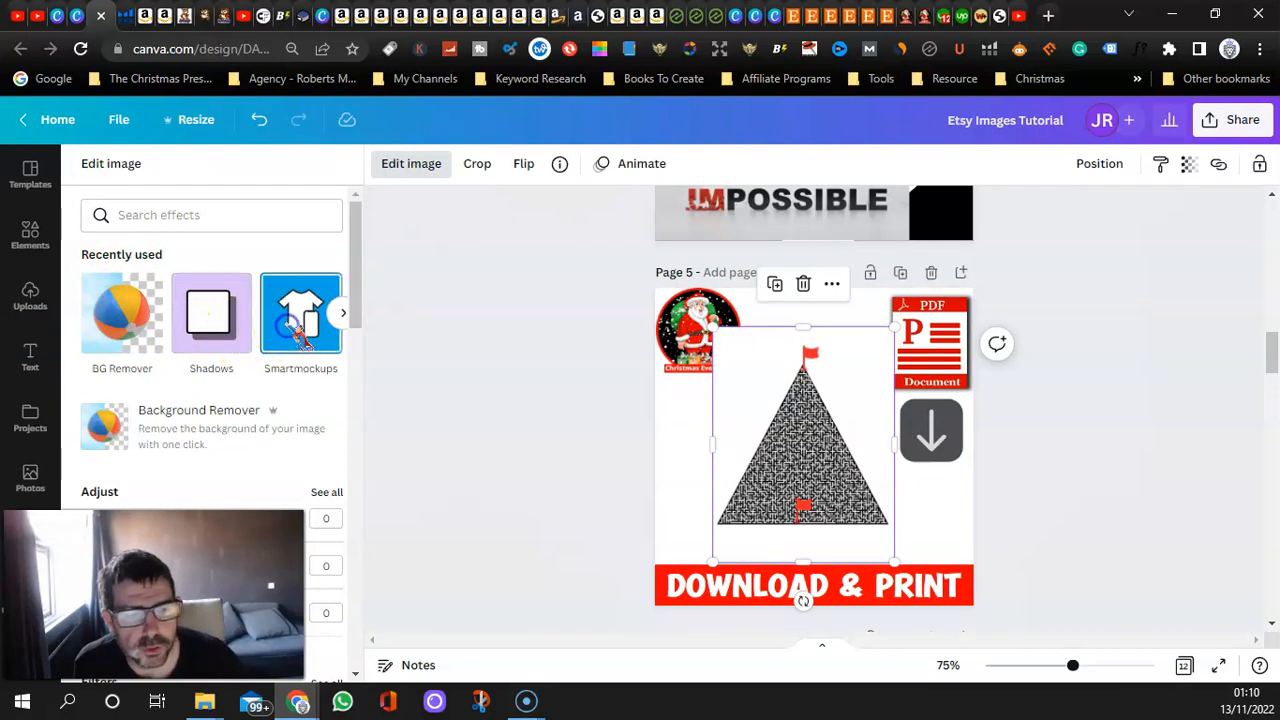
left_click(300, 337)
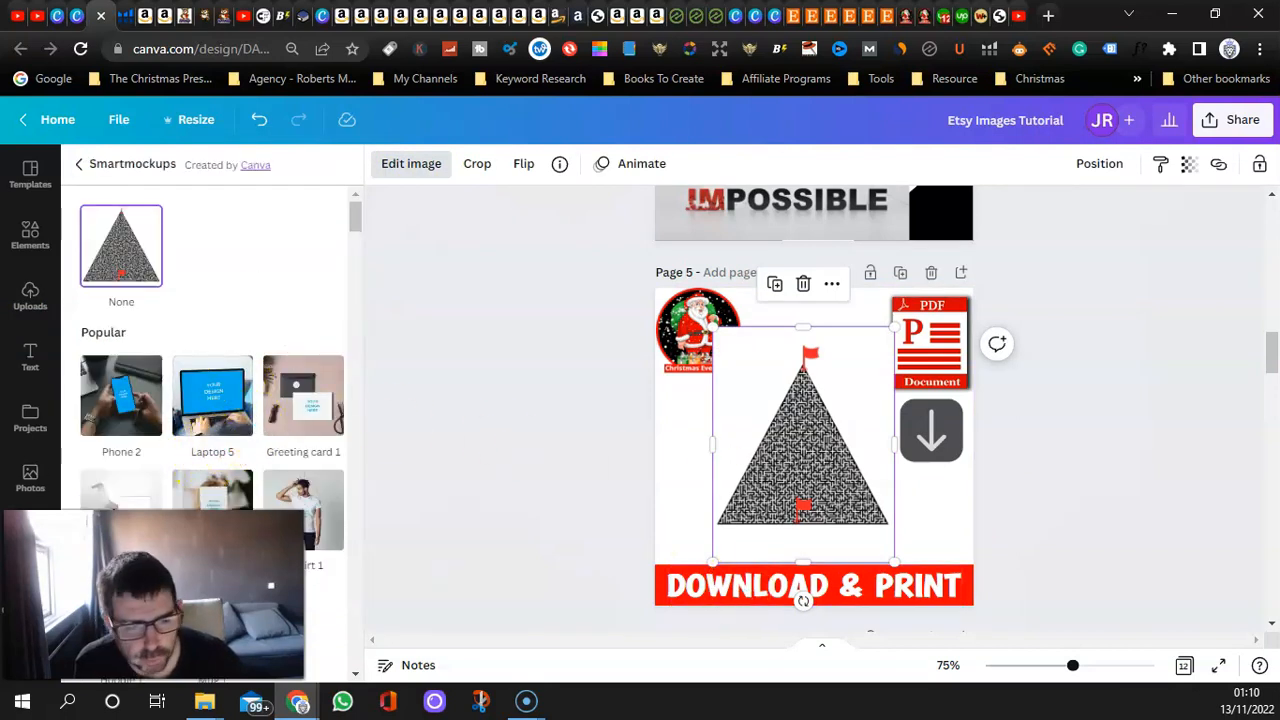
left_click(210, 495)
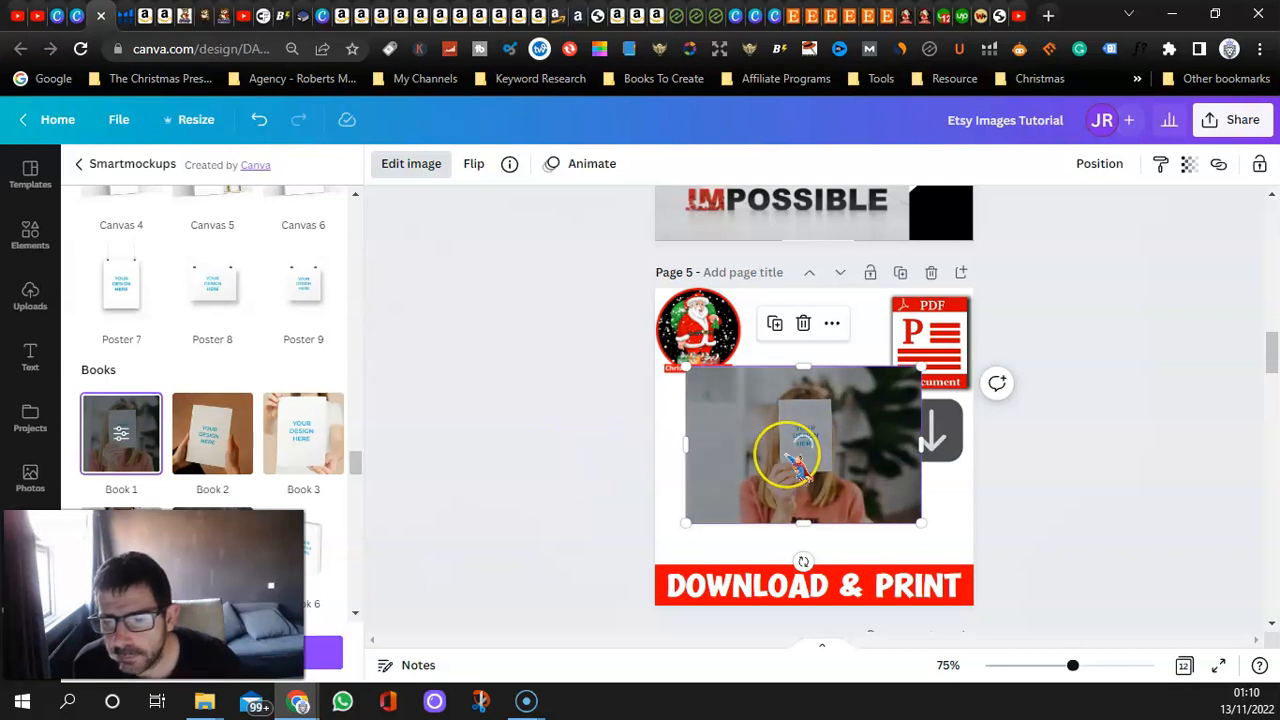
- Enlarge the triangle maze mockup to cover page 5, centre the book, and send it behind the logo, PDF icon and banner
left_click_drag(921, 370, 1030, 340)
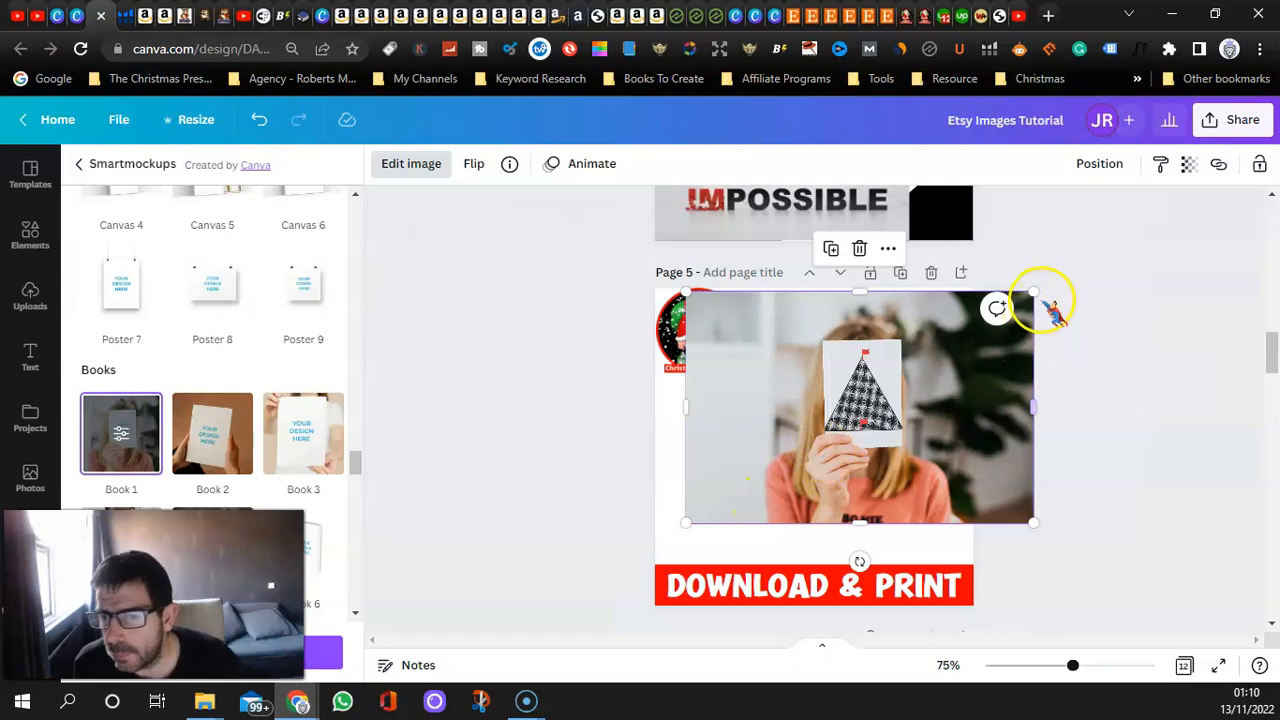
left_click_drag(1035, 290, 1041, 287)
left_click_drag(685, 522, 569, 551)
left_click_drag(757, 509, 737, 522)
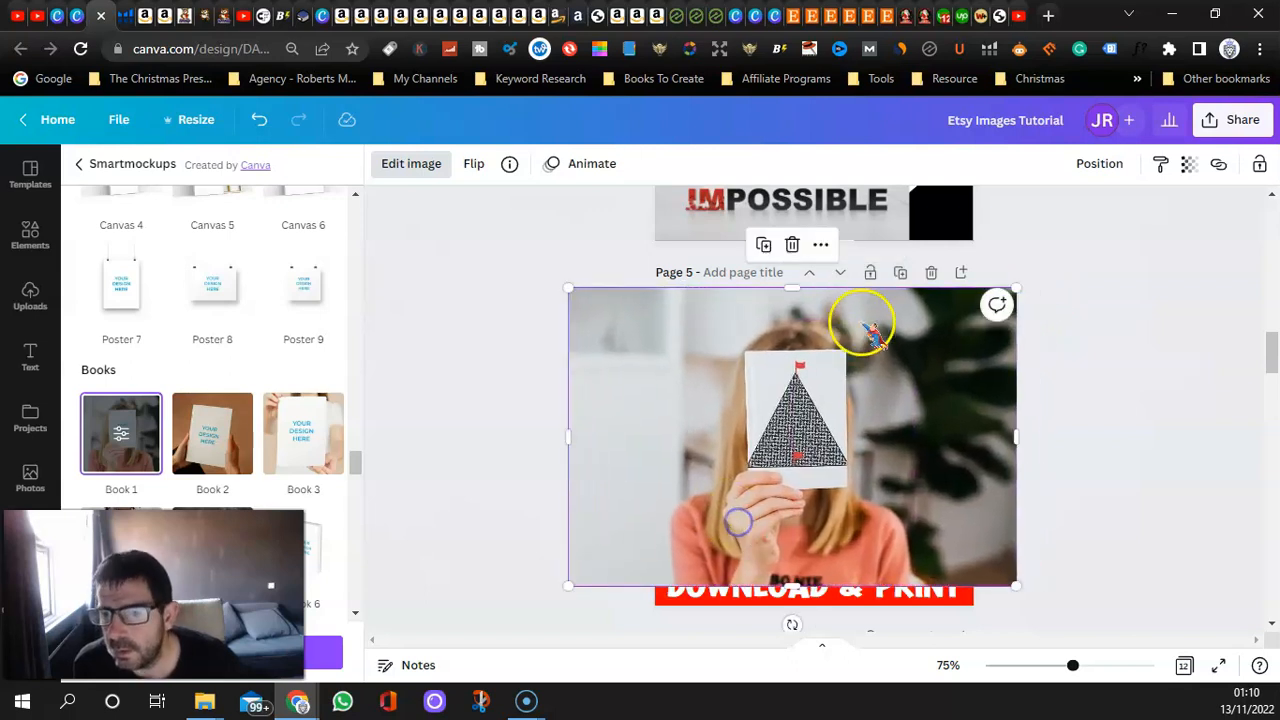
left_click(1100, 165)
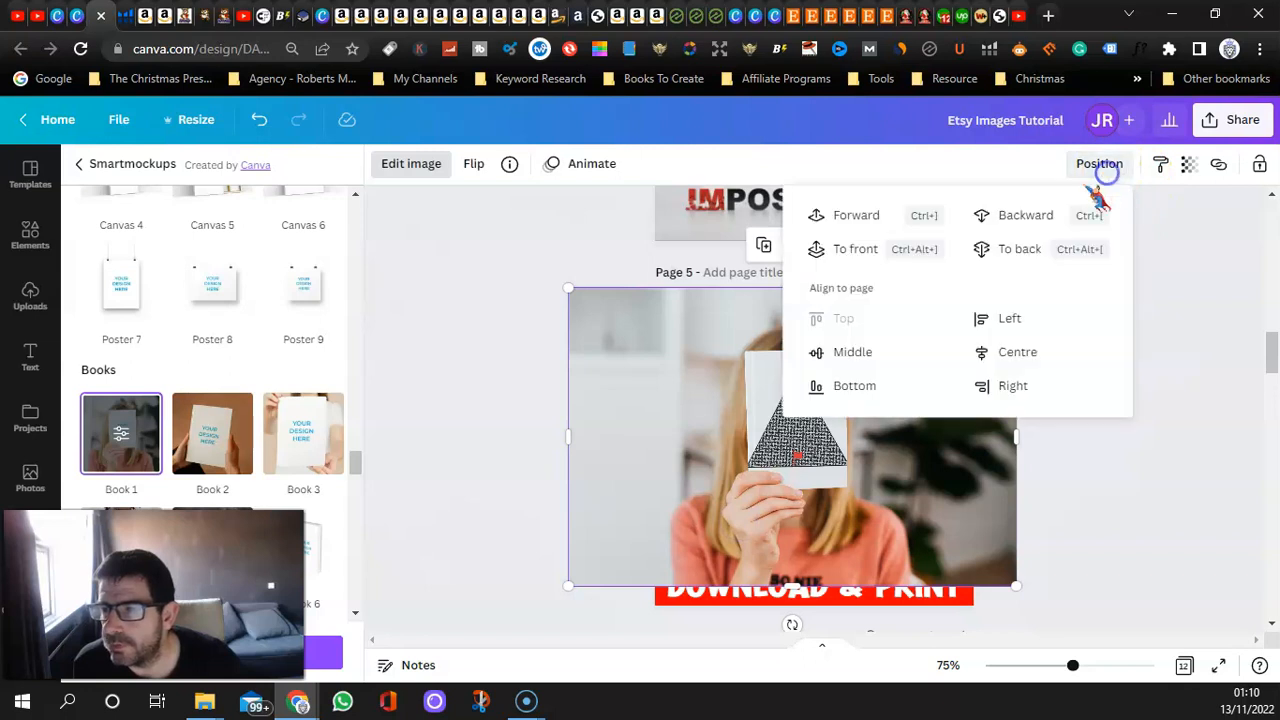
left_click(1035, 215)
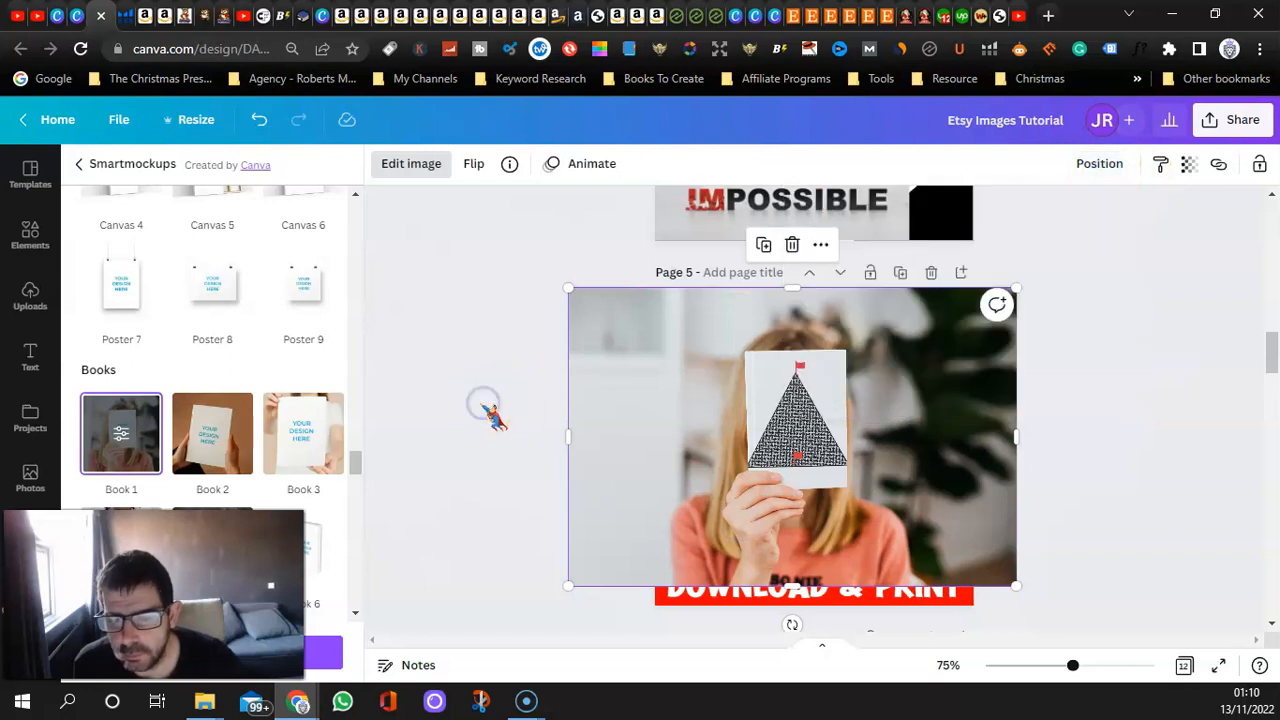
left_click(487, 407)
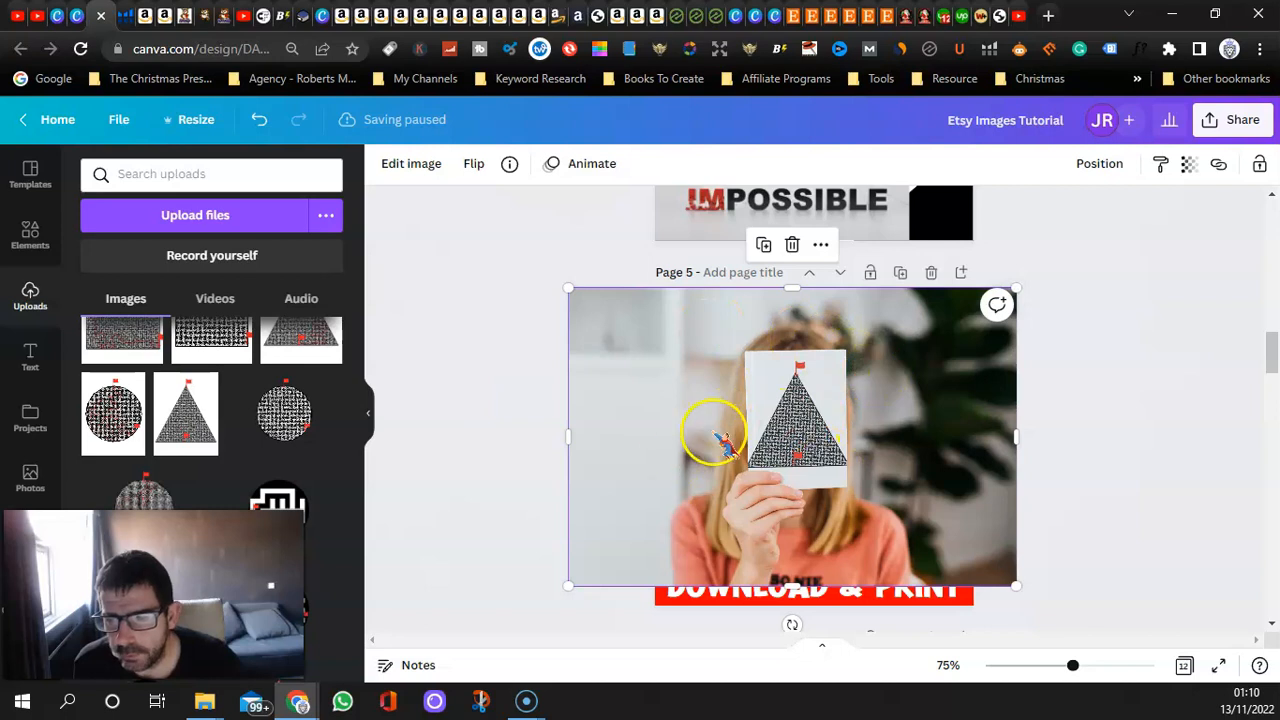
- Add the uploaded dense star maze to the PRINT MULTIPLE page and apply the Book 5 Smartmockup to it
scroll(463, 485, "down", 4)
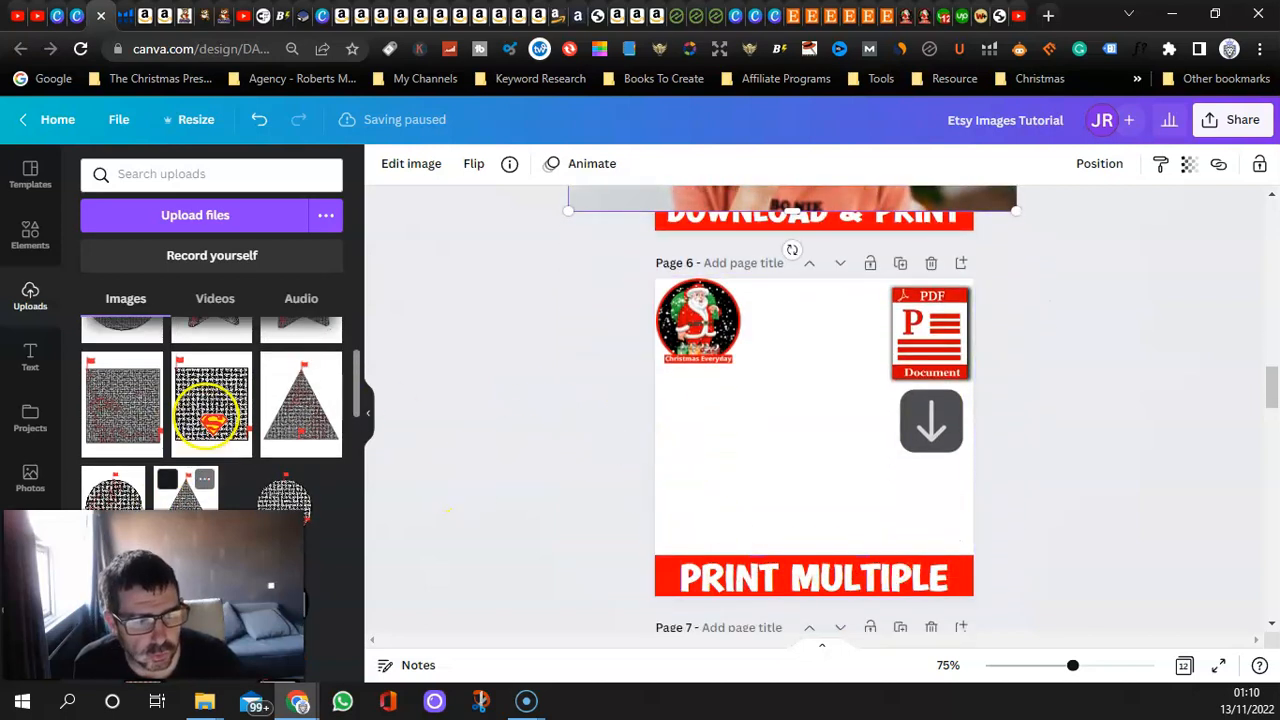
scroll(200, 405, "up", 2)
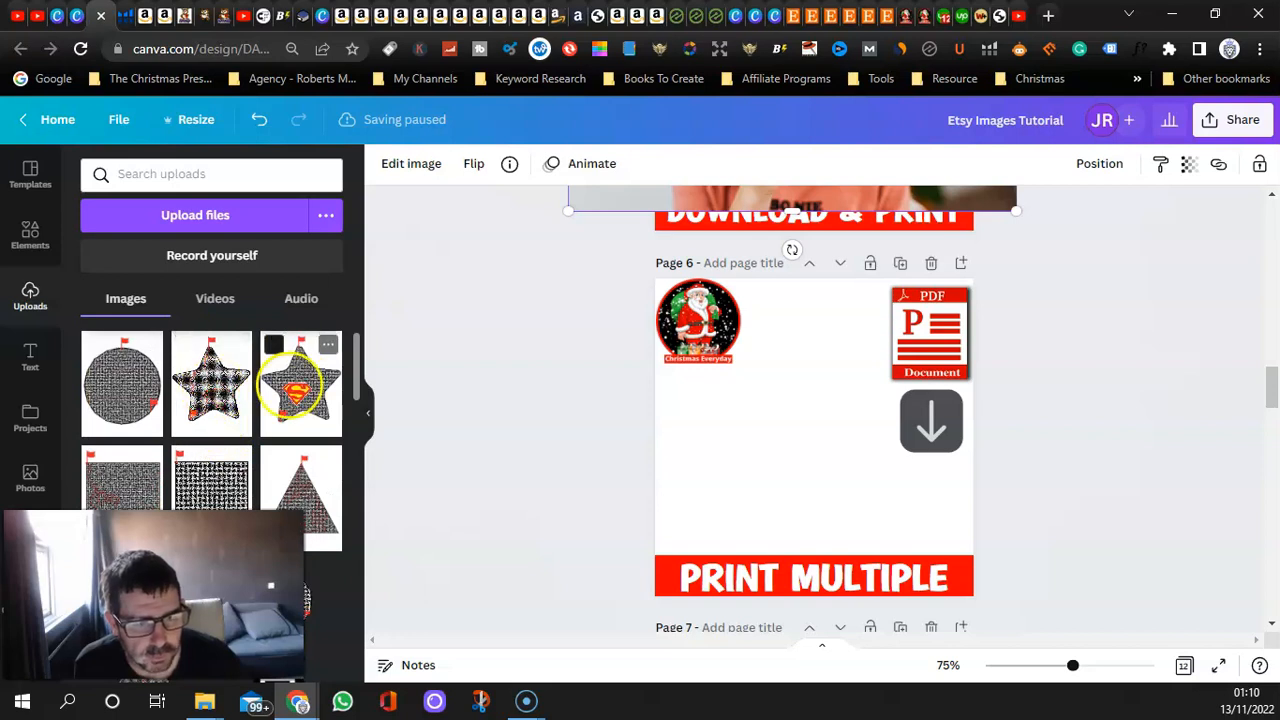
left_click_drag(300, 383, 806, 372)
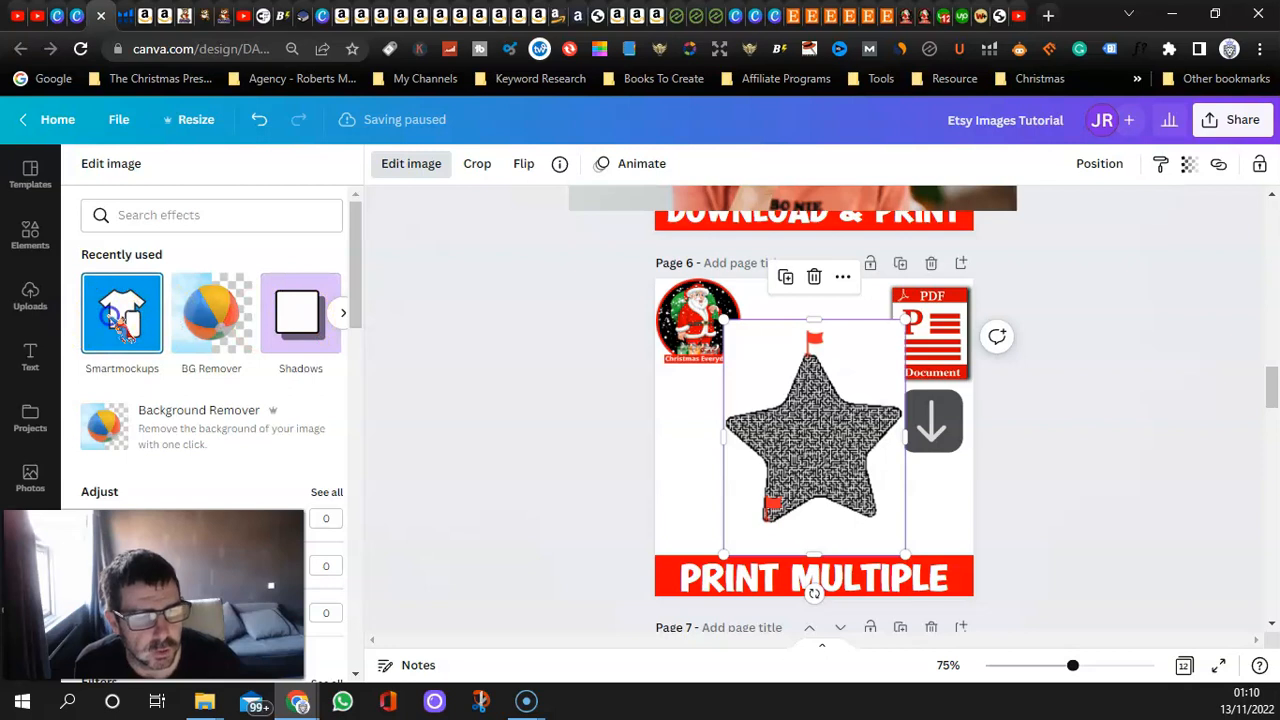
left_click(120, 330)
scroll(200, 400, "down", 18)
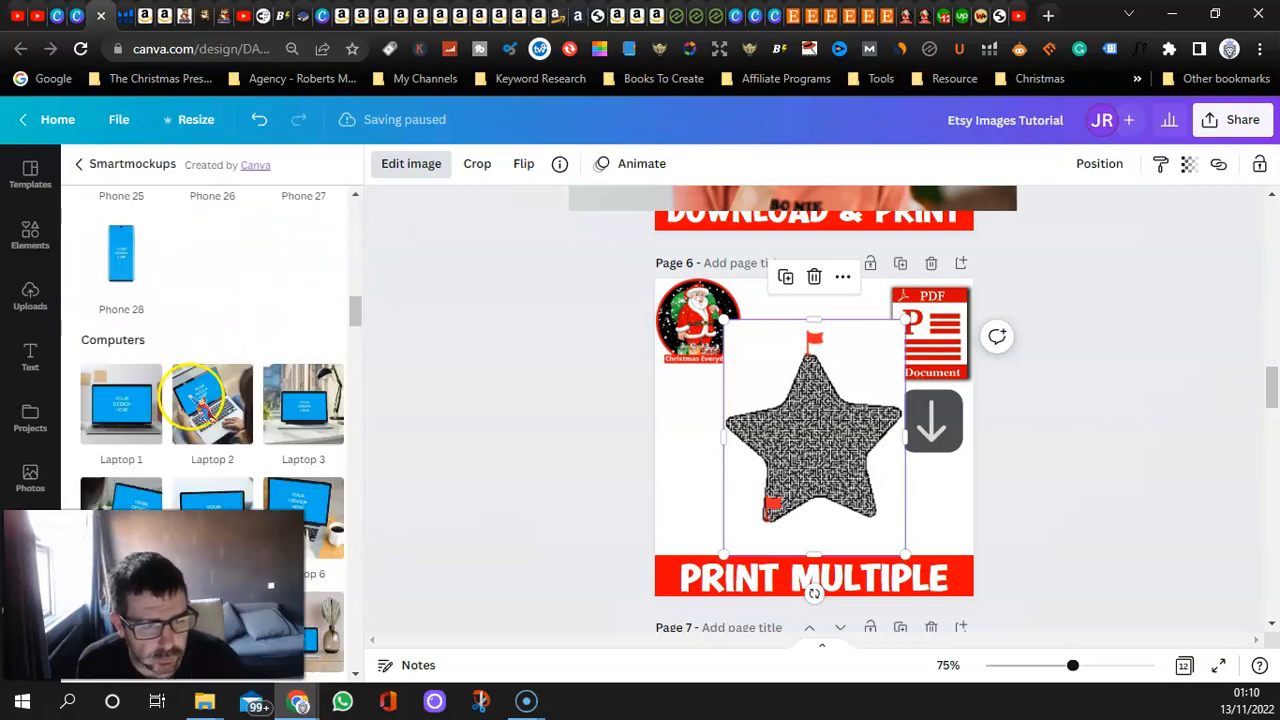
scroll(200, 395, "down", 20)
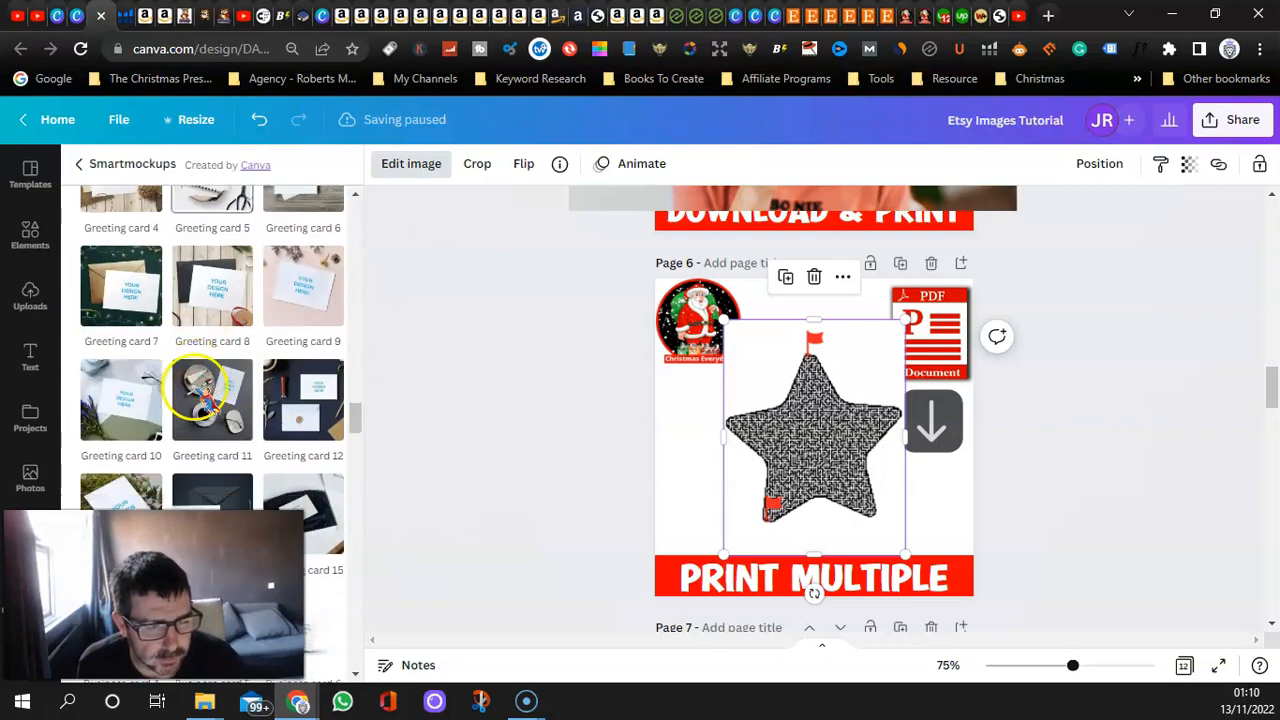
scroll(200, 390, "down", 15)
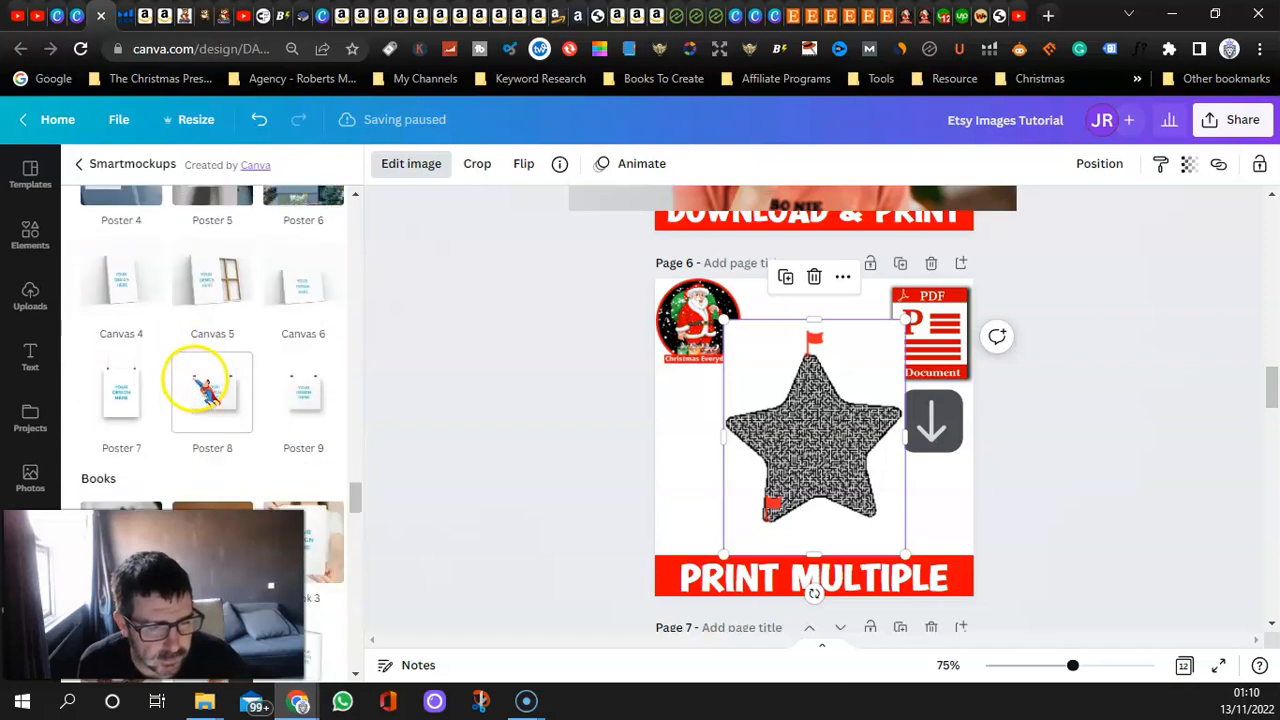
scroll(210, 370, "down", 1)
left_click(210, 398)
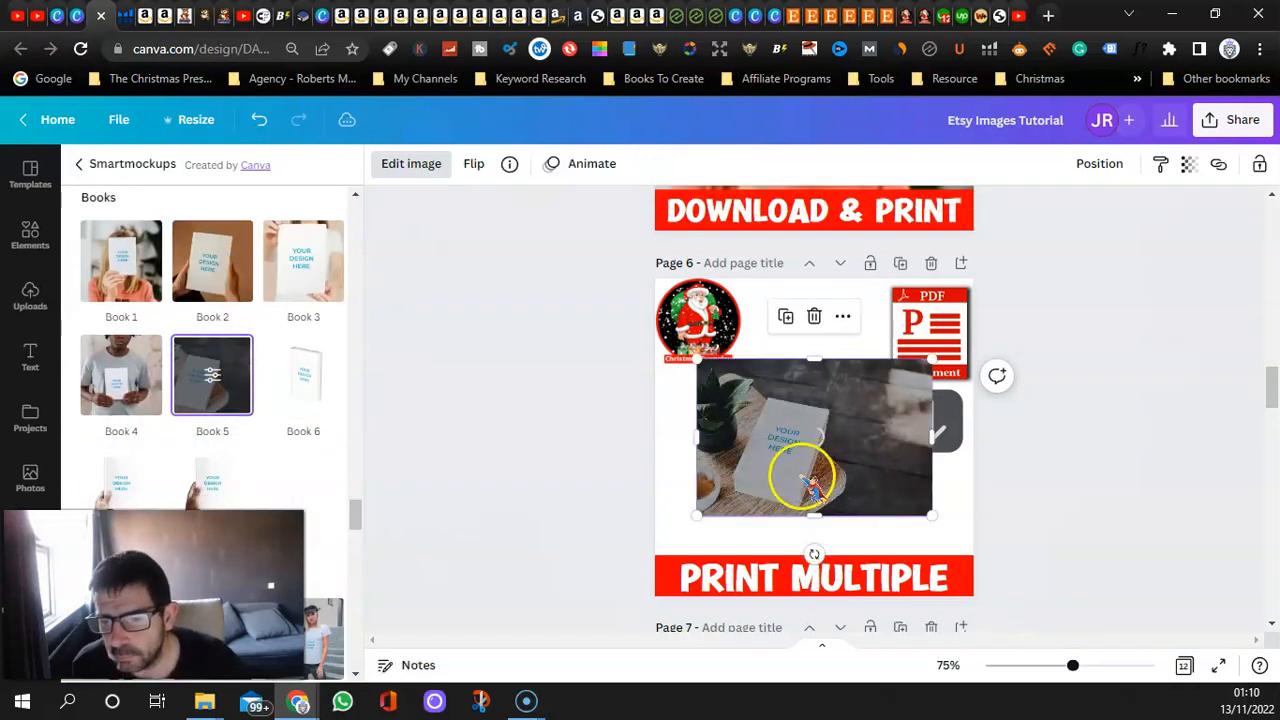
- Enlarge the star maze mockup to fill page 6 and send it behind the logo, PDF icon and PRINT MULTIPLE banner
left_click_drag(932, 360, 1097, 309)
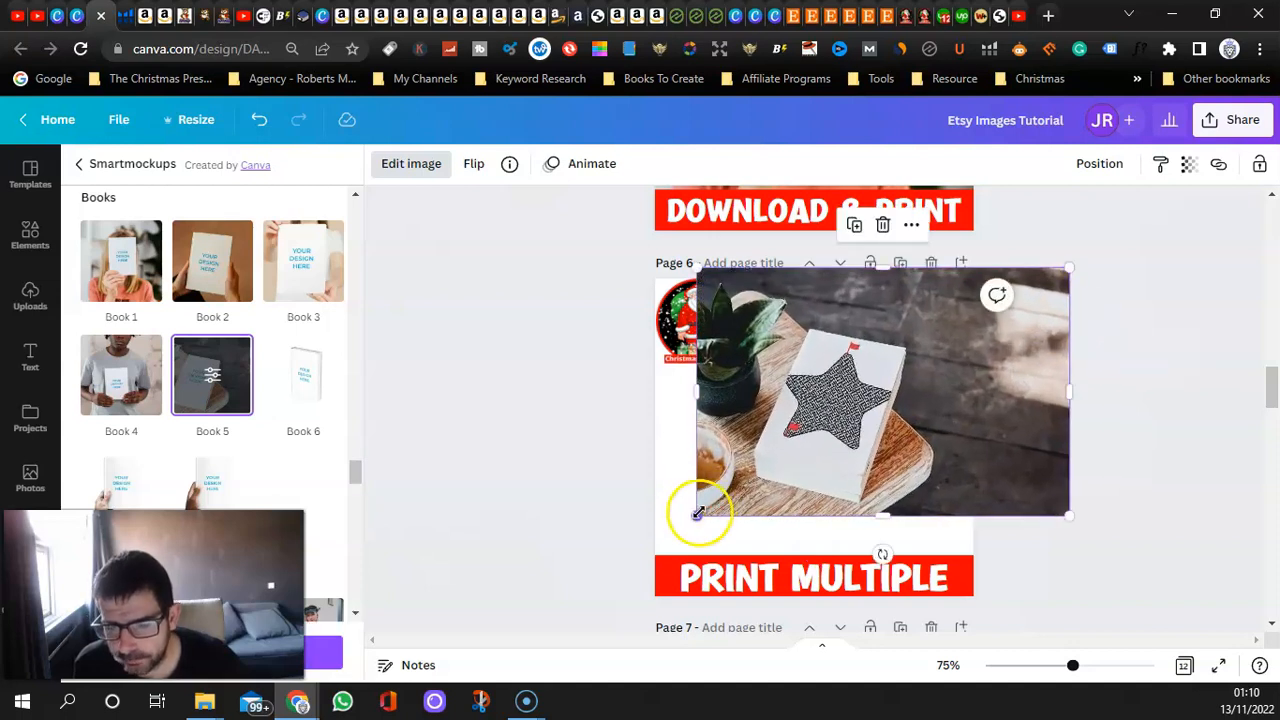
left_click_drag(696, 515, 600, 557)
mouse_move(753, 500)
left_mouse_down()
mouse_move(727, 510)
mouse_move(766, 509)
left_mouse_up()
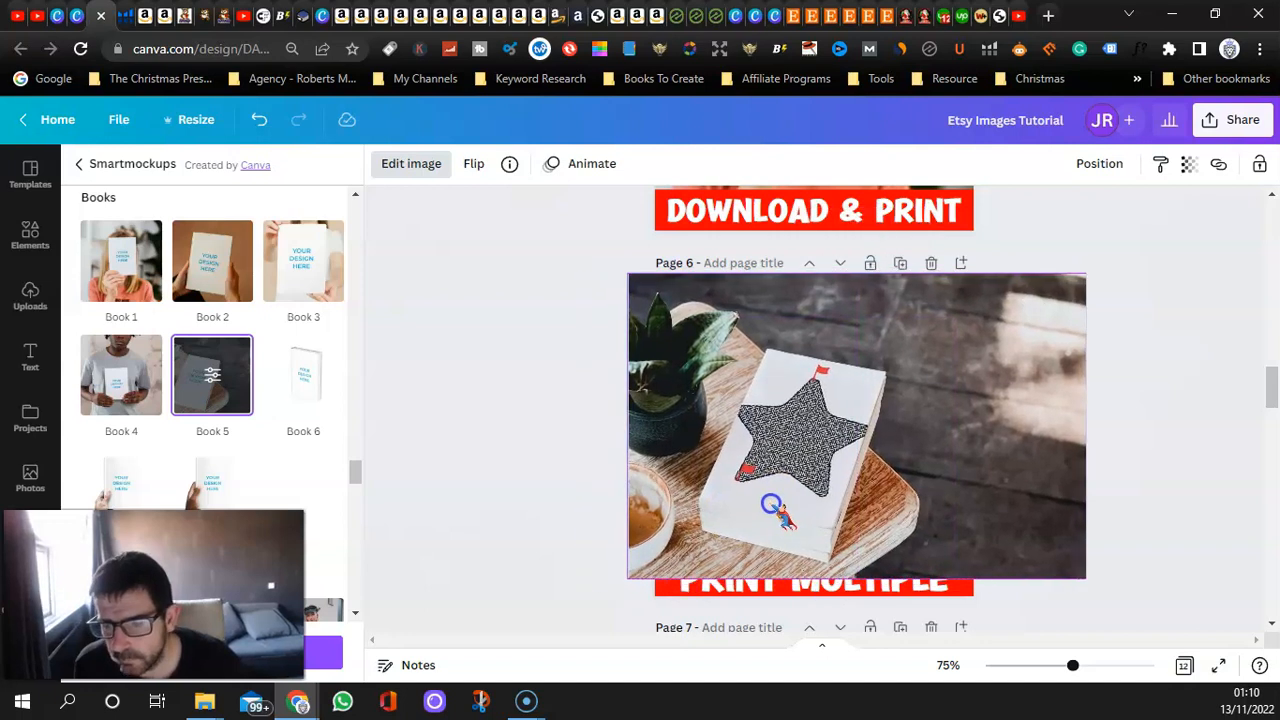
left_click(1115, 163)
left_click(1035, 215)
left_click(486, 429)
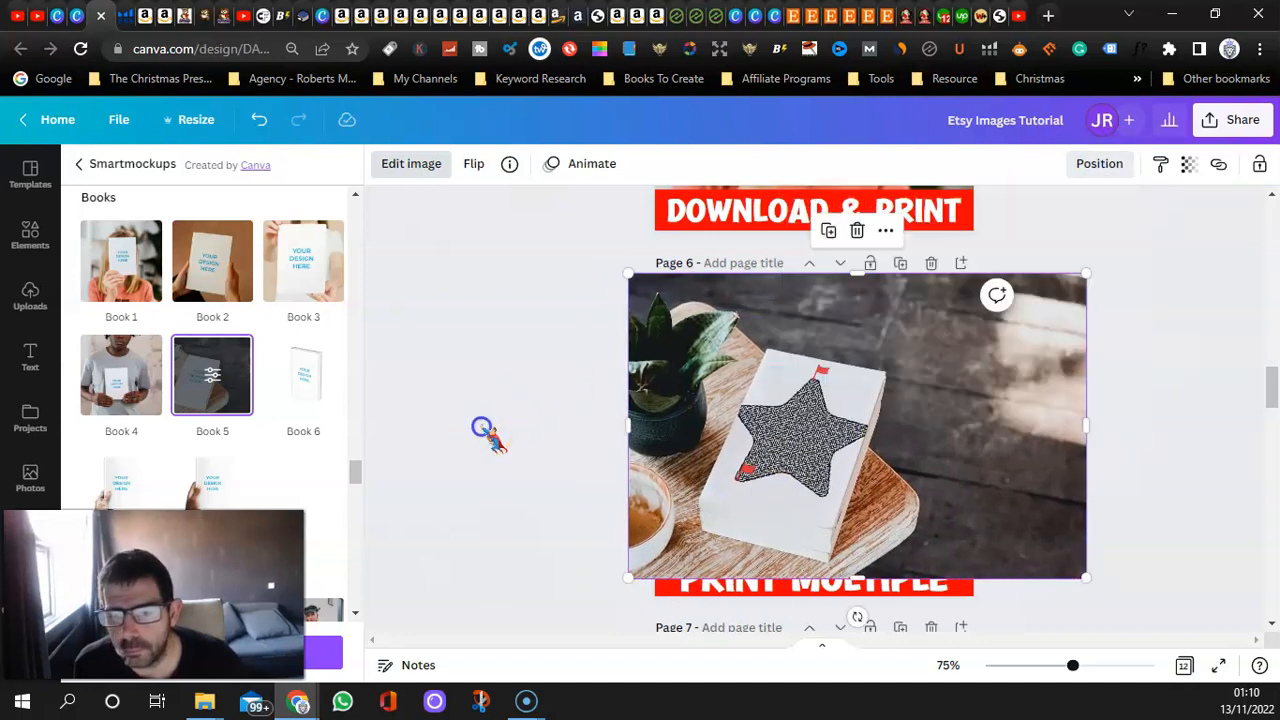
- Review the book mockups on pages 5 and 6 and the maze puzzles overview on page 7
scroll(516, 443, "up", 3)
scroll(516, 443, "up", 2)
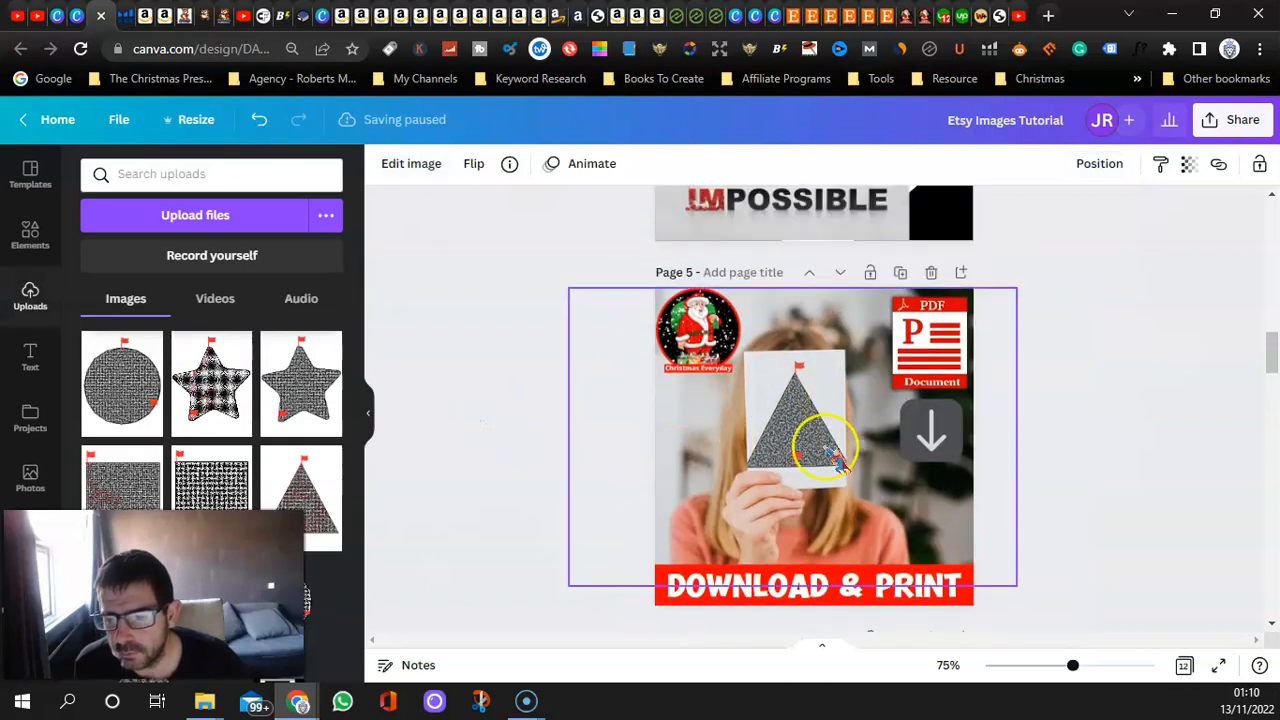
scroll(580, 440, "down", 2)
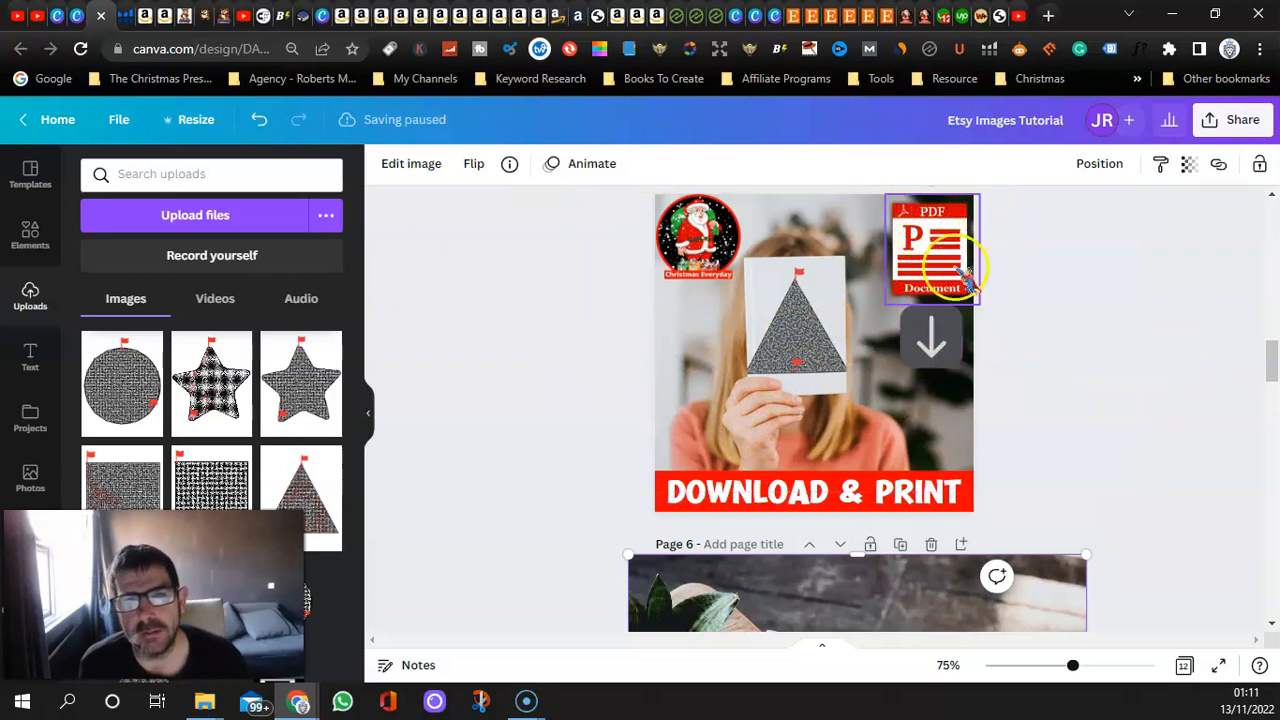
scroll(518, 380, "down", 3)
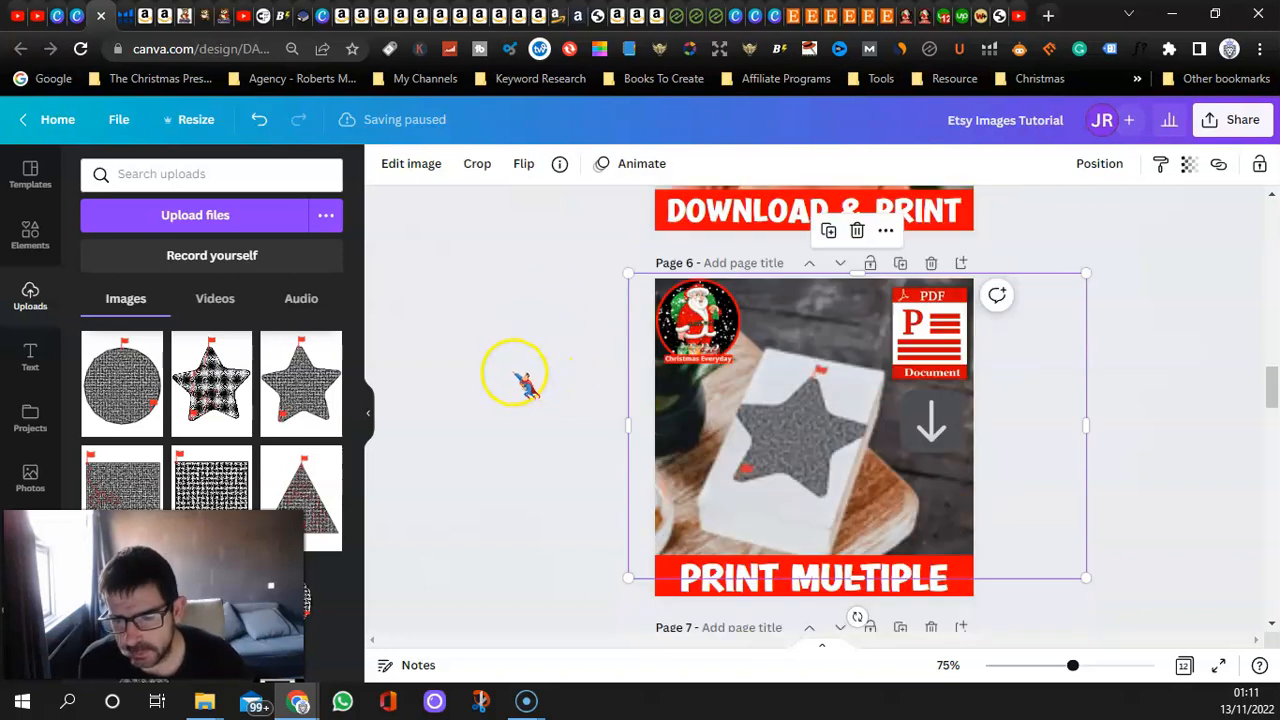
scroll(608, 391, "down", 4)
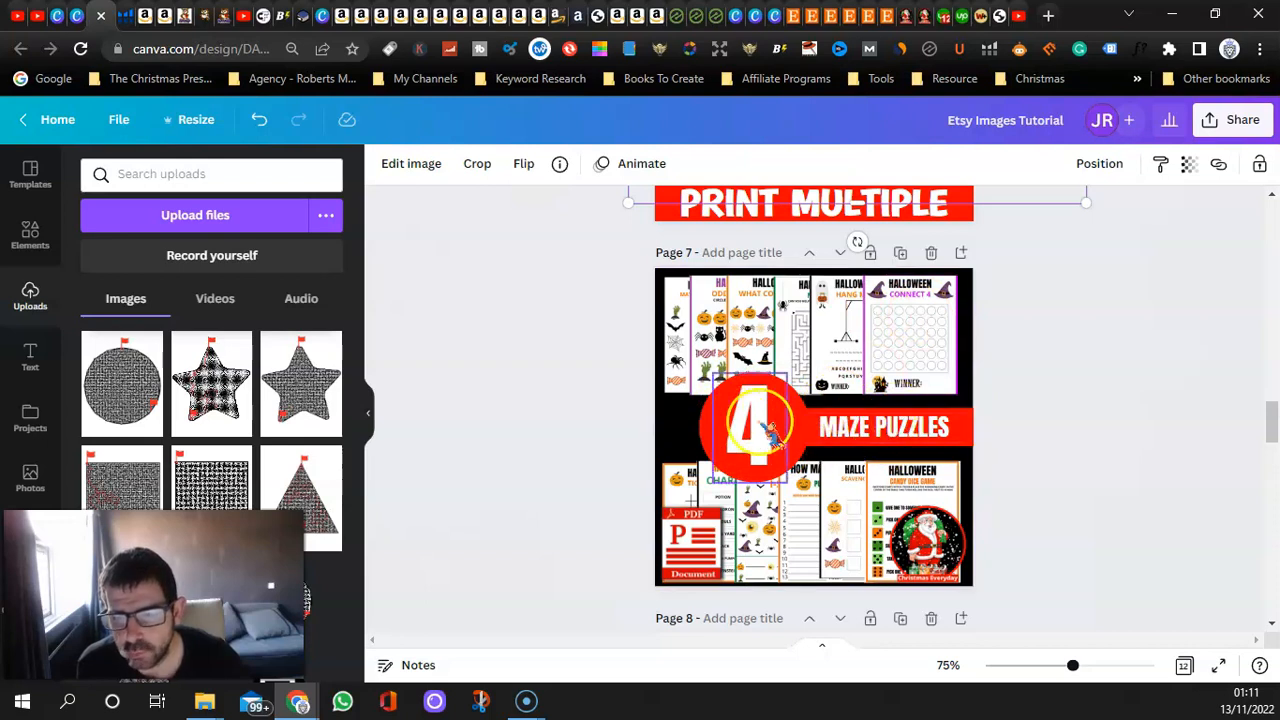
- Delete the Connect 4 and hangman sheets from page 7's upper row and shift the Maze 3 sheet towards the page's right edge
right_click(910, 320)
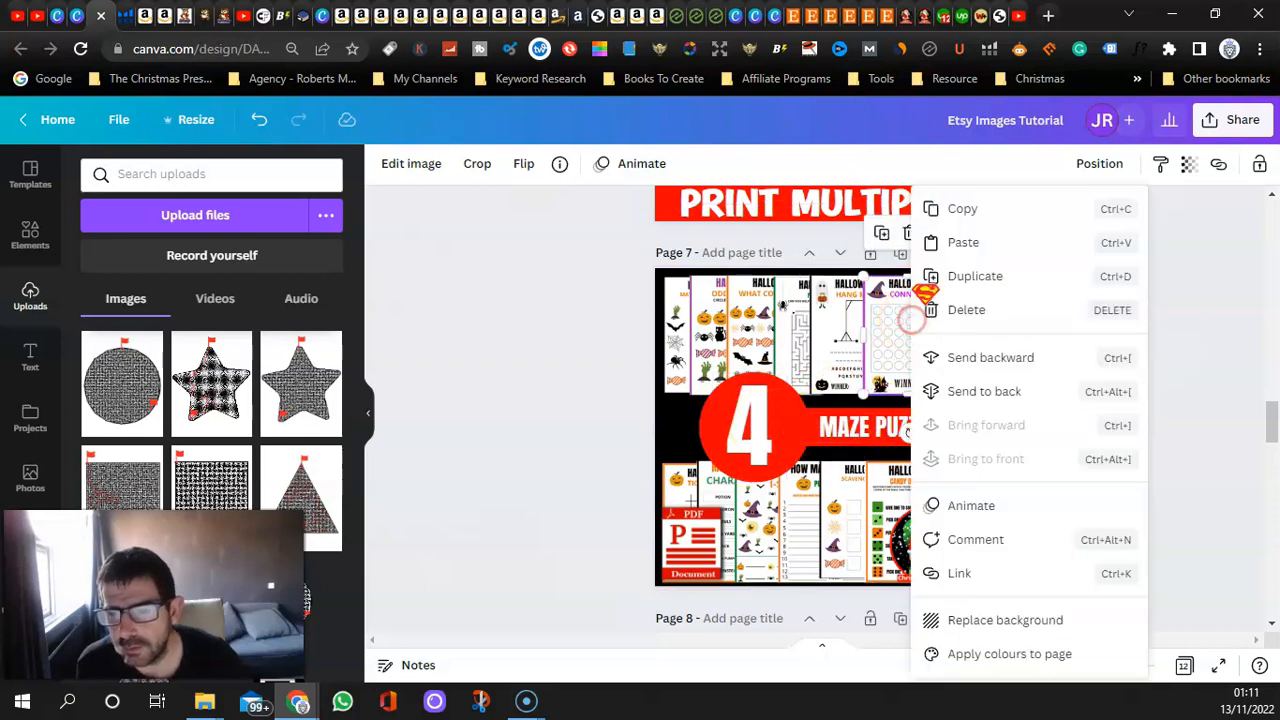
left_click(966, 310)
right_click(845, 312)
left_click(866, 309)
left_click(894, 319)
left_click_drag(894, 319, 905, 319)
- Delete the What Comes Next and Odd One Out sheets from page 7 and move the Match the Pictures sheet slightly inward
left_click(797, 331)
right_click(790, 326)
left_click(862, 310)
left_click(782, 323)
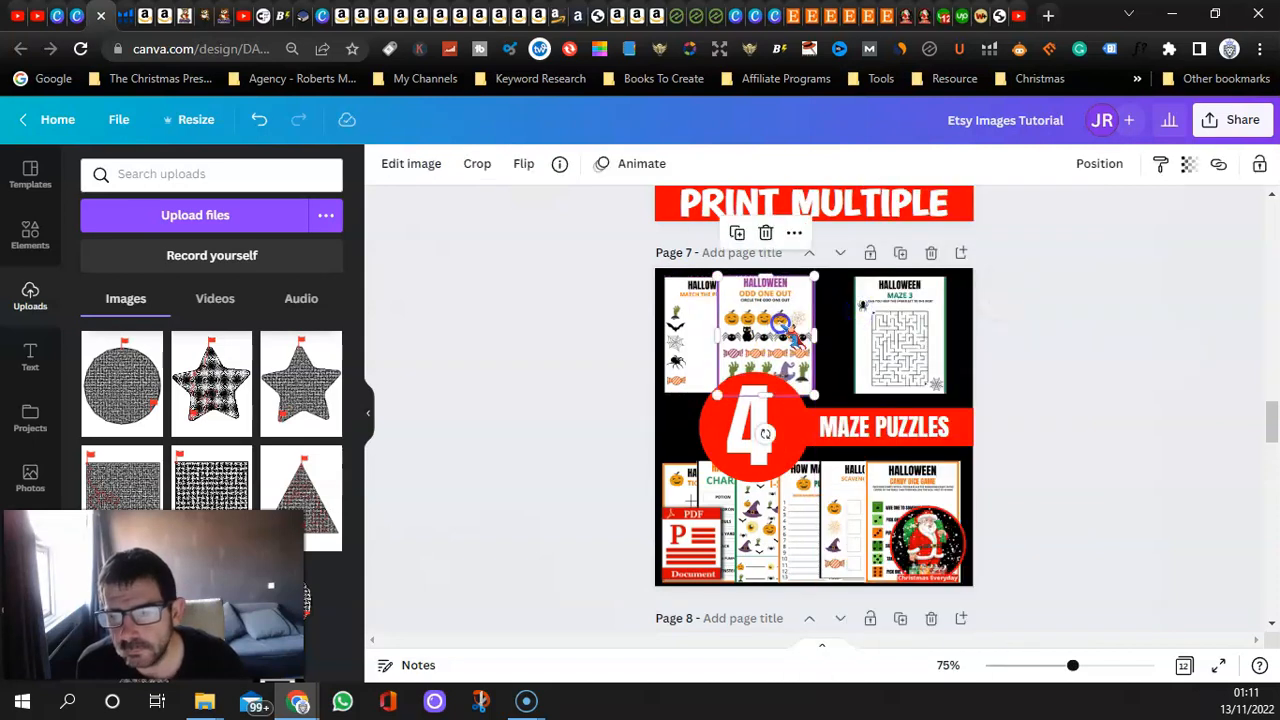
right_click(782, 323)
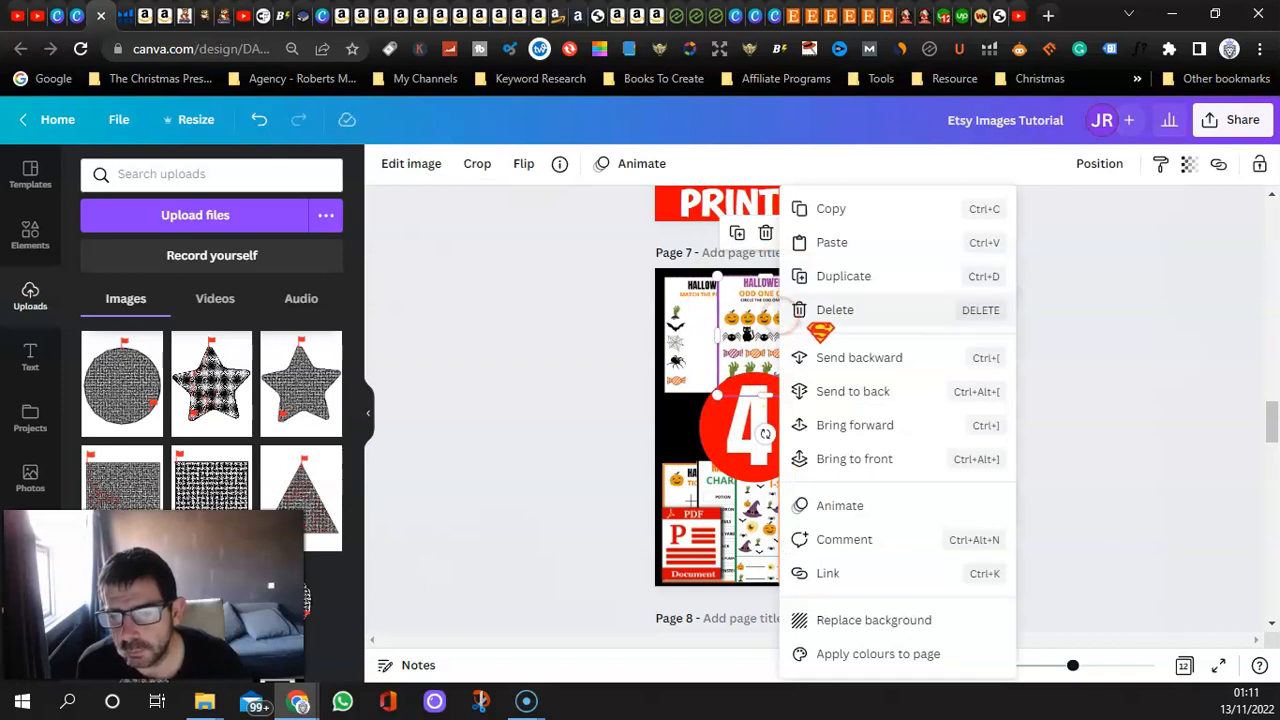
left_click(800, 310)
left_click(739, 330)
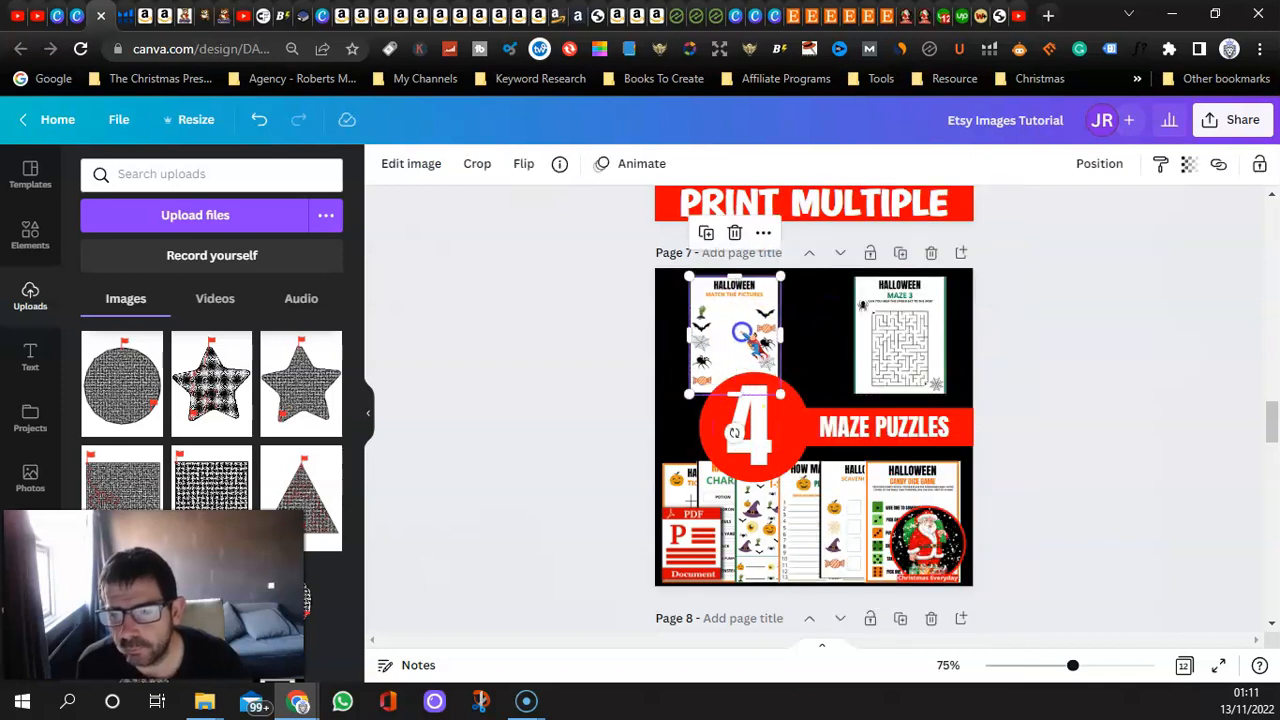
- Delete the candy dice game, scavenger and How Many Words sheets, and move the I-Spy sheet to page 7's lower right
right_click(876, 491)
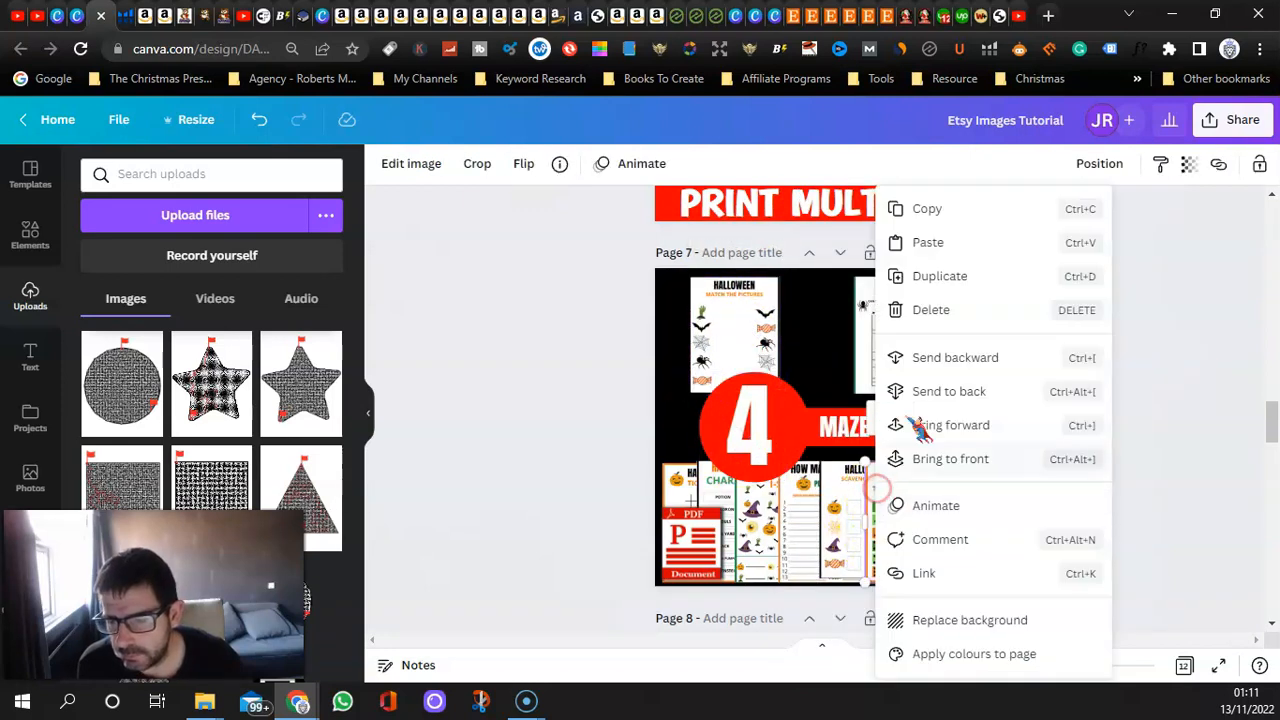
left_click(934, 308)
right_click(843, 501)
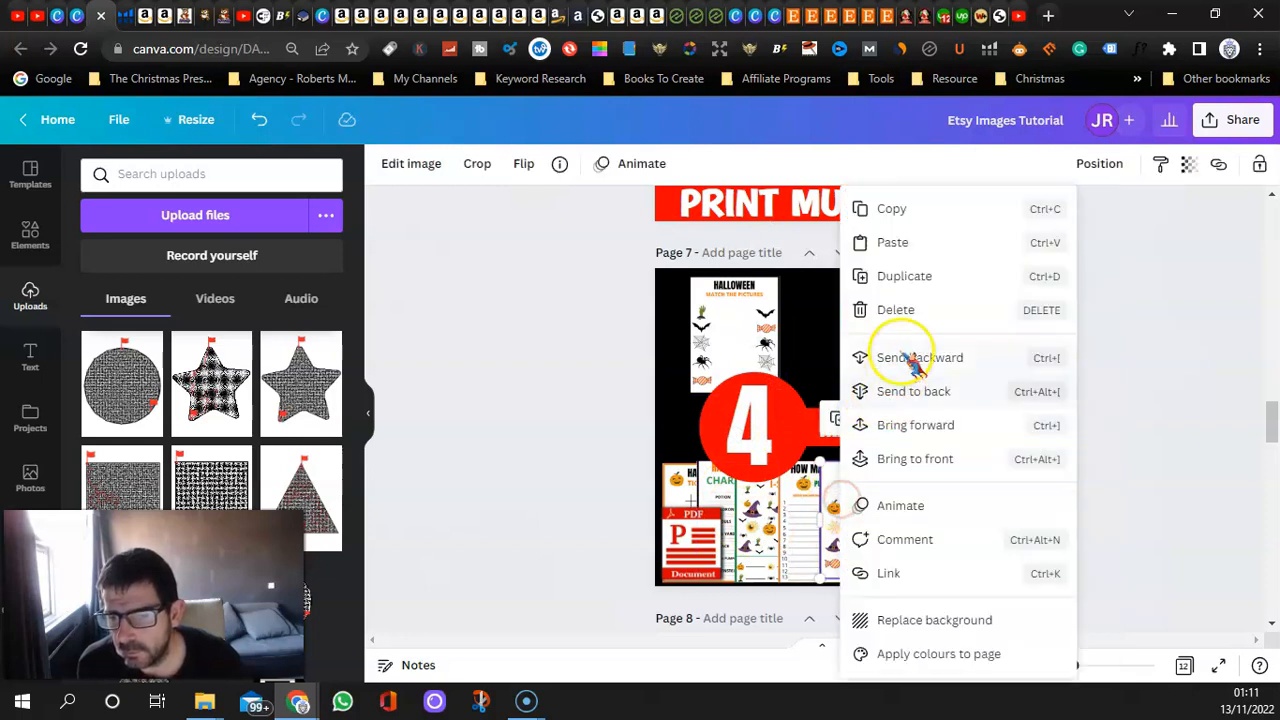
left_click(894, 310)
left_click(825, 476)
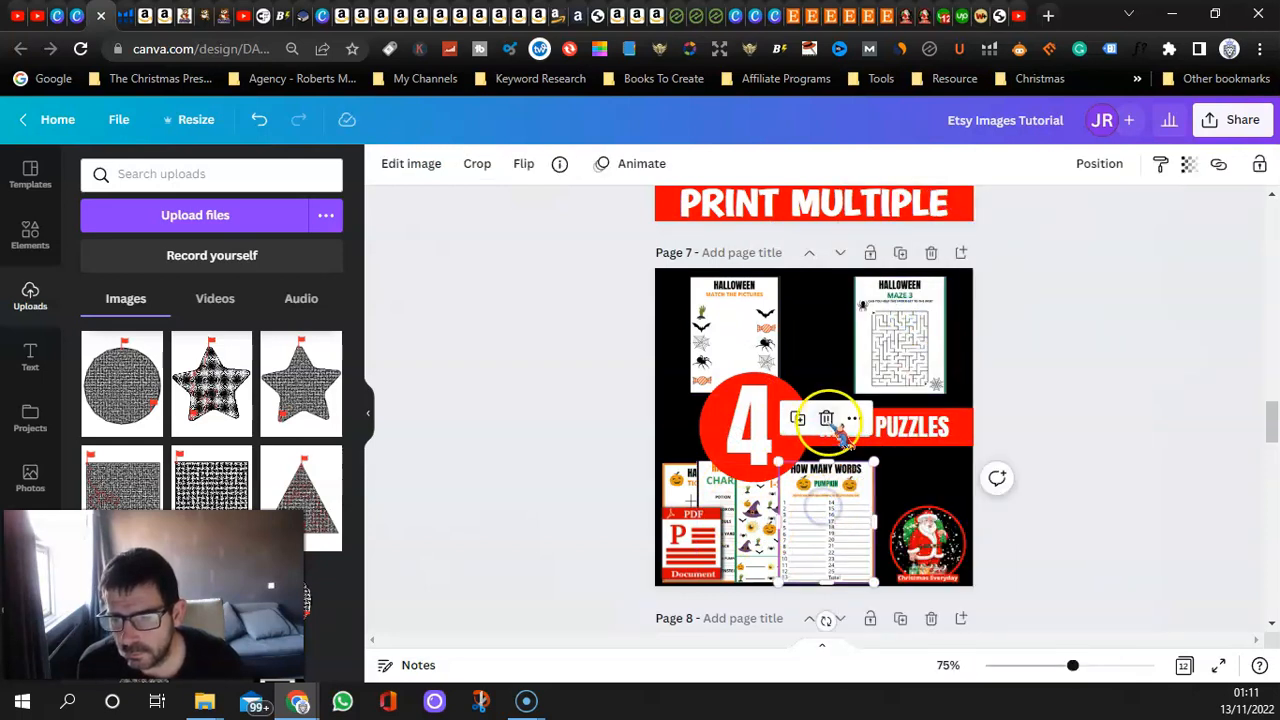
left_click(826, 418)
left_click_drag(782, 525, 908, 521)
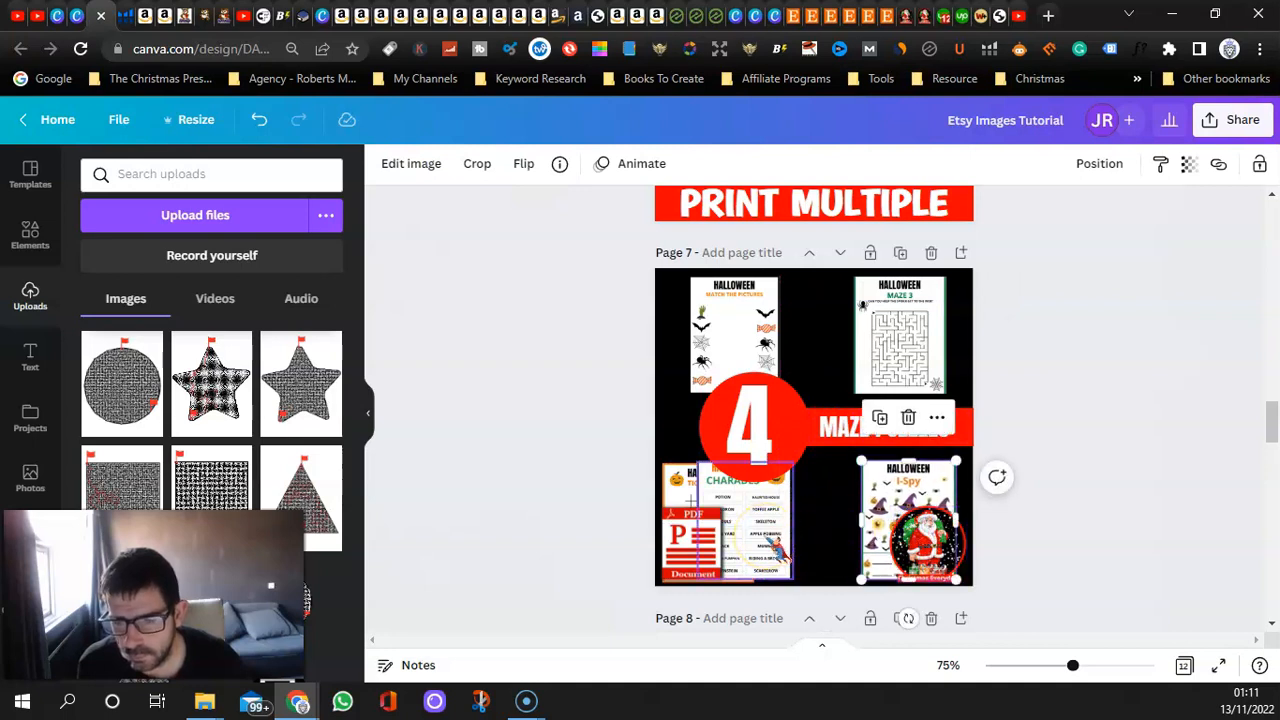
- Delete the Charades sheet from page 7 and move the Tic Tac Toe sheet under the Match the Pictures sheet
left_click(778, 548)
left_click(745, 418)
left_click_drag(692, 482, 735, 491)
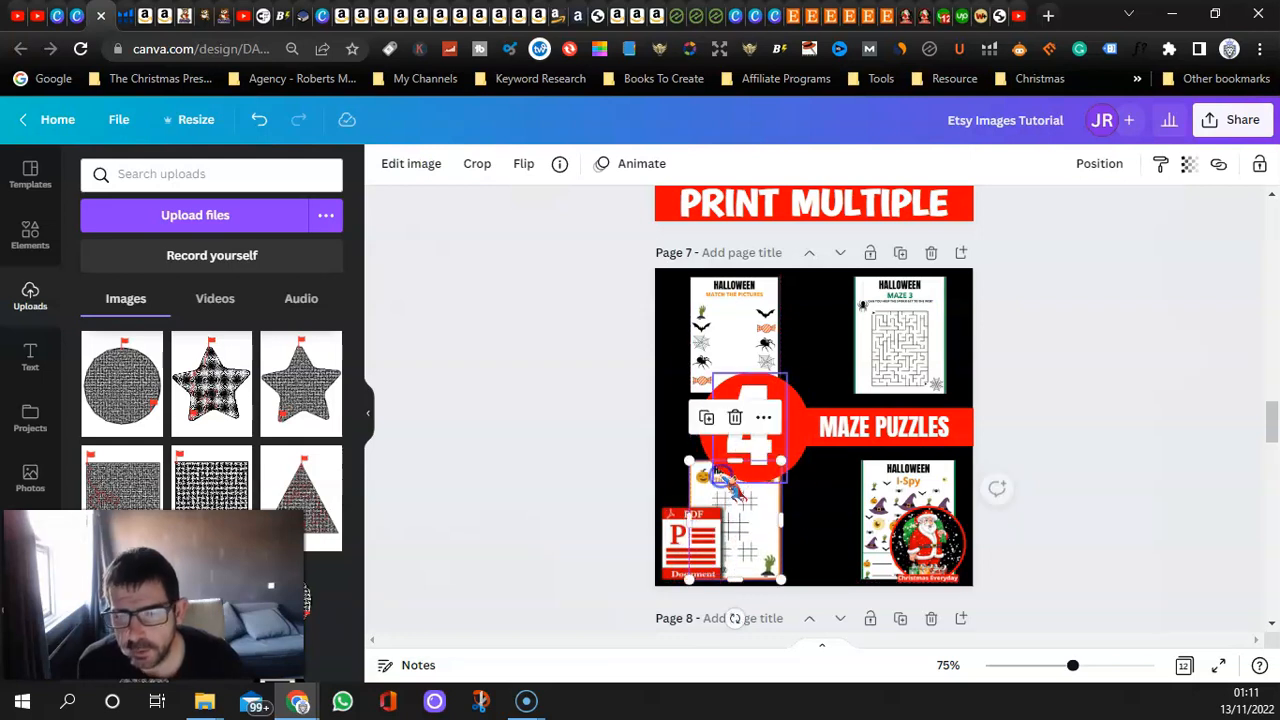
- Enlarge the Match the Pictures and Maze 3 sheets so they fill the upper half of page 7
left_click(726, 314)
left_click_drag(690, 395, 662, 423)
left_click(886, 365)
left_click_drag(848, 398, 821, 445)
left_click_drag(886, 378, 895, 376)
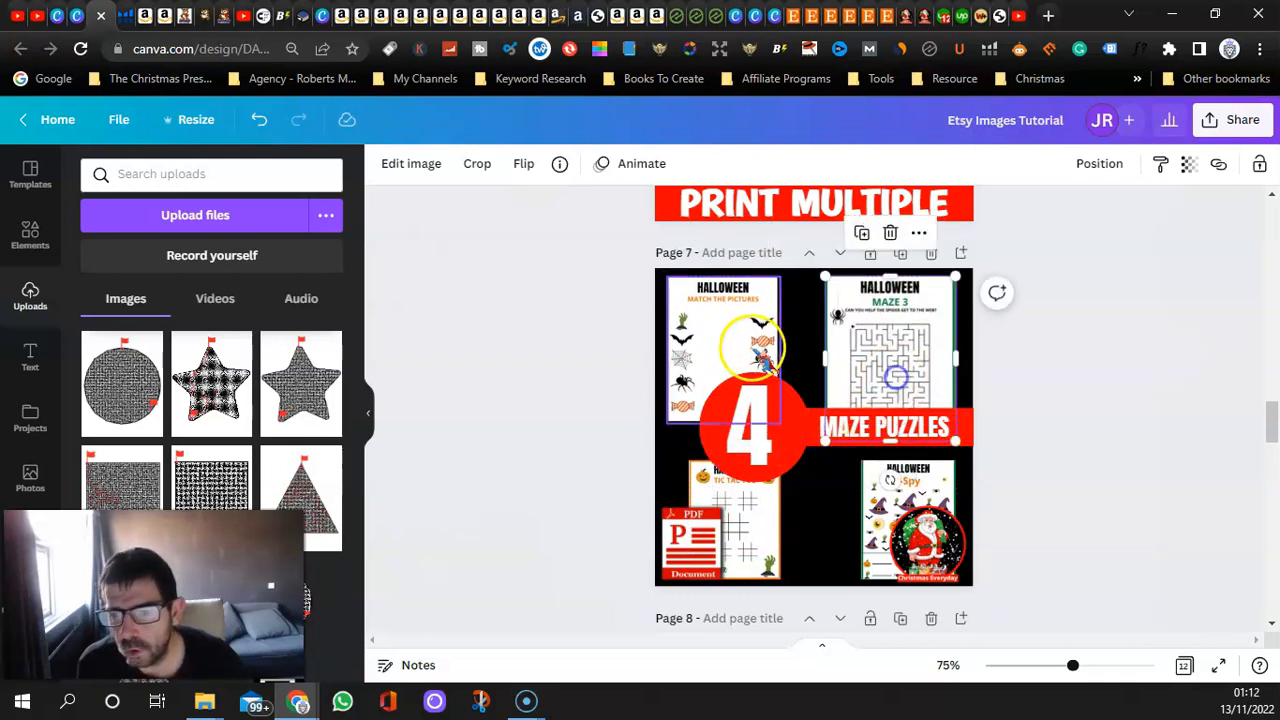
left_click(752, 340)
left_click_drag(781, 423, 800, 438)
- Enlarge the Tic Tac Toe and I-Spy sheets in the lower half of page 7
left_click(690, 465)
left_click_drag(686, 459, 666, 443)
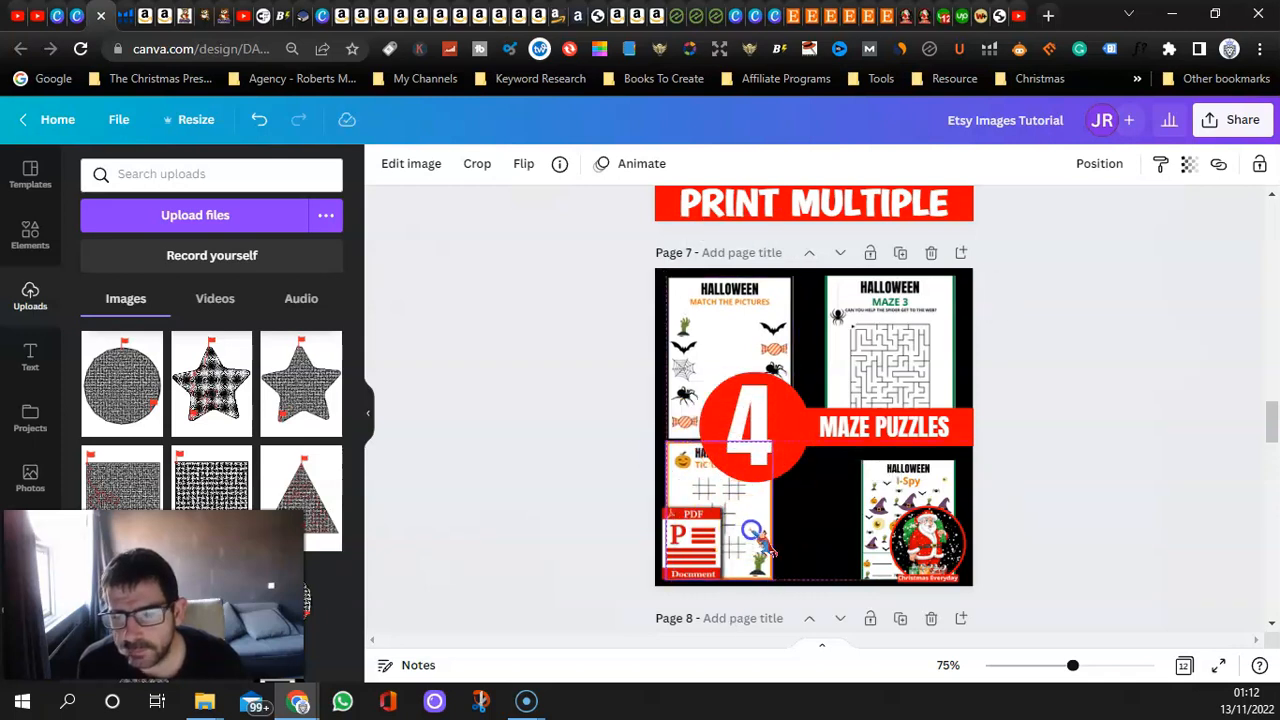
left_click(908, 510)
left_click_drag(861, 458, 882, 497)
left_click_drag(958, 595, 942, 590)
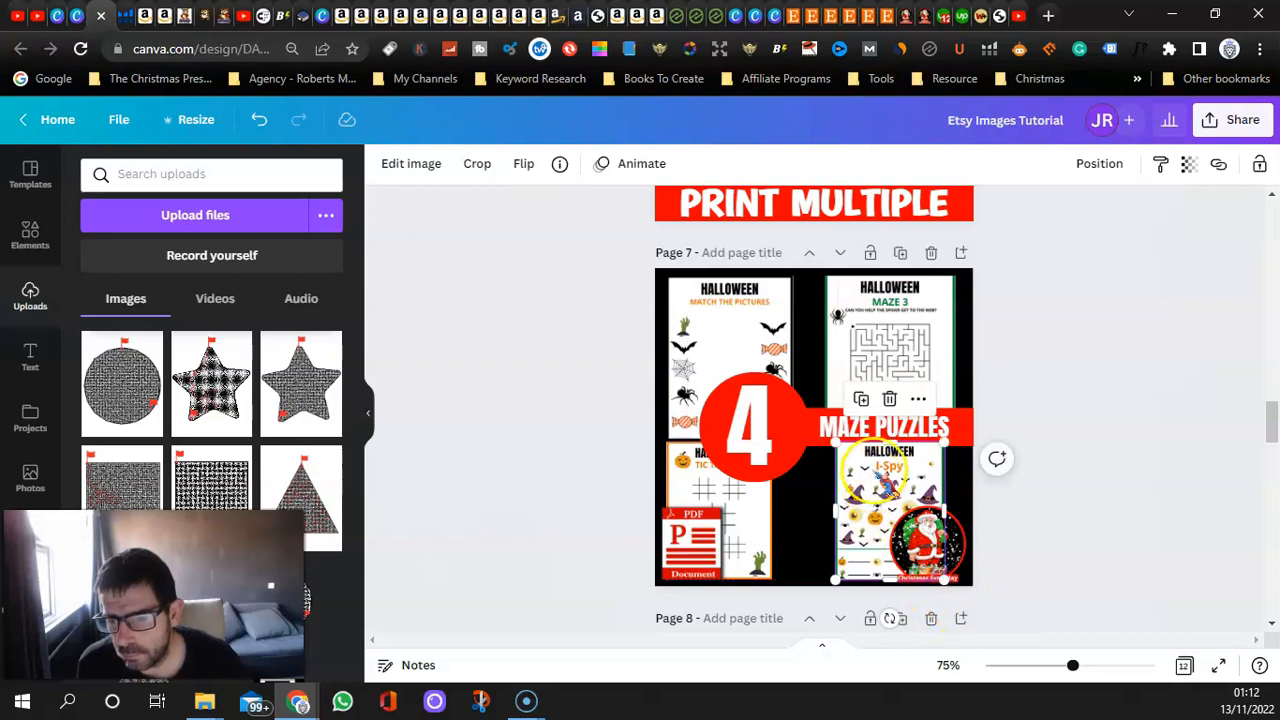
- Enlarge the I-Spy sheet to match the Maze 3 sheet's width and lower it beneath the MAZE PUZZLES banner
left_click(1099, 165)
left_click(1036, 216)
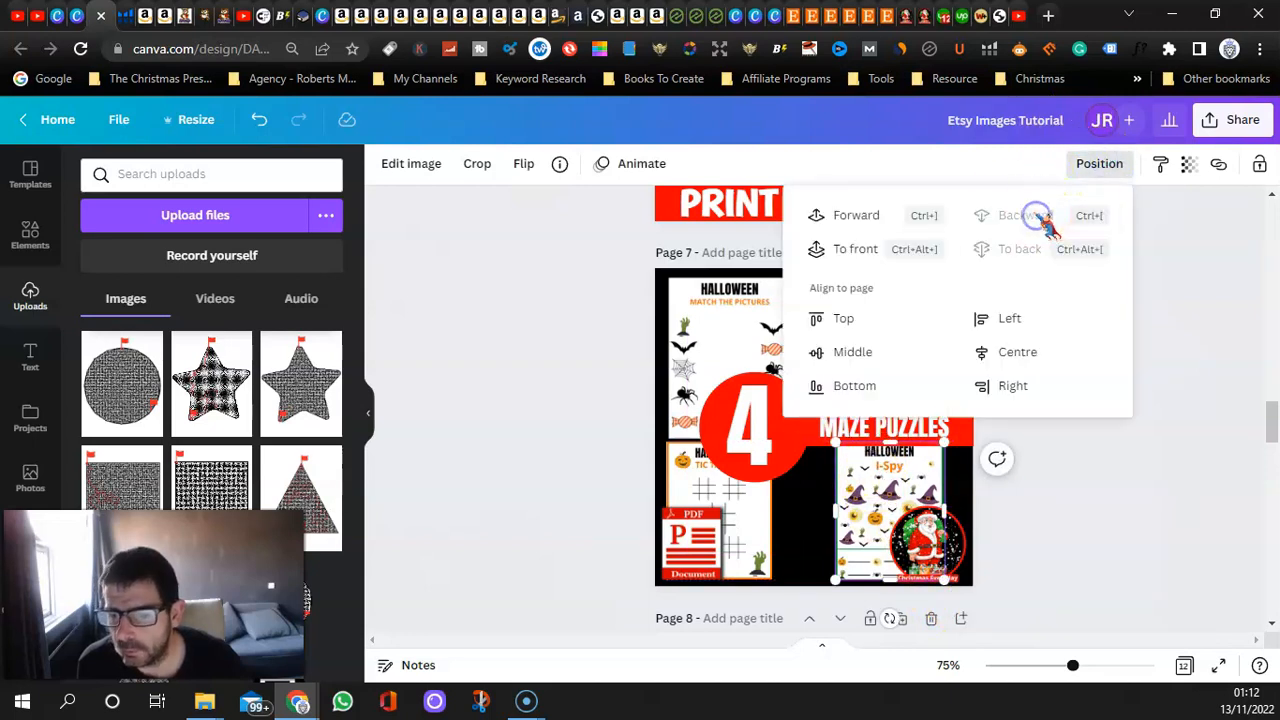
left_click(530, 468)
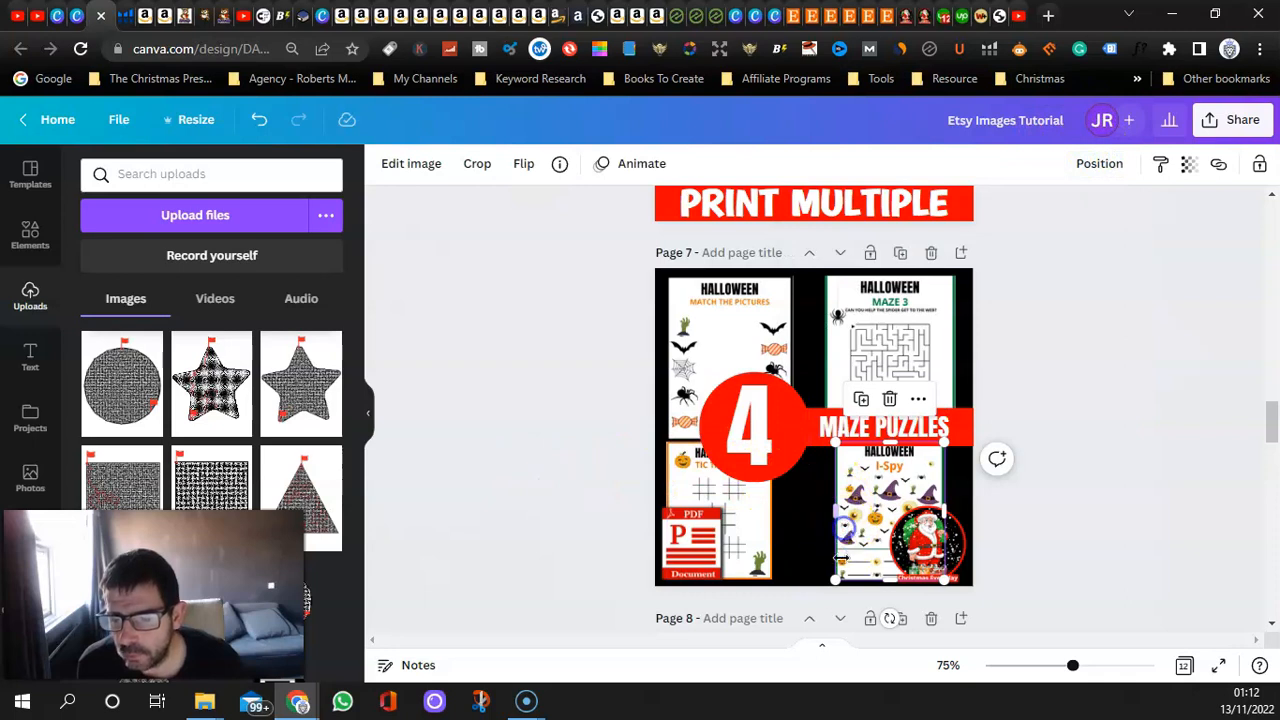
left_click_drag(838, 580, 826, 590)
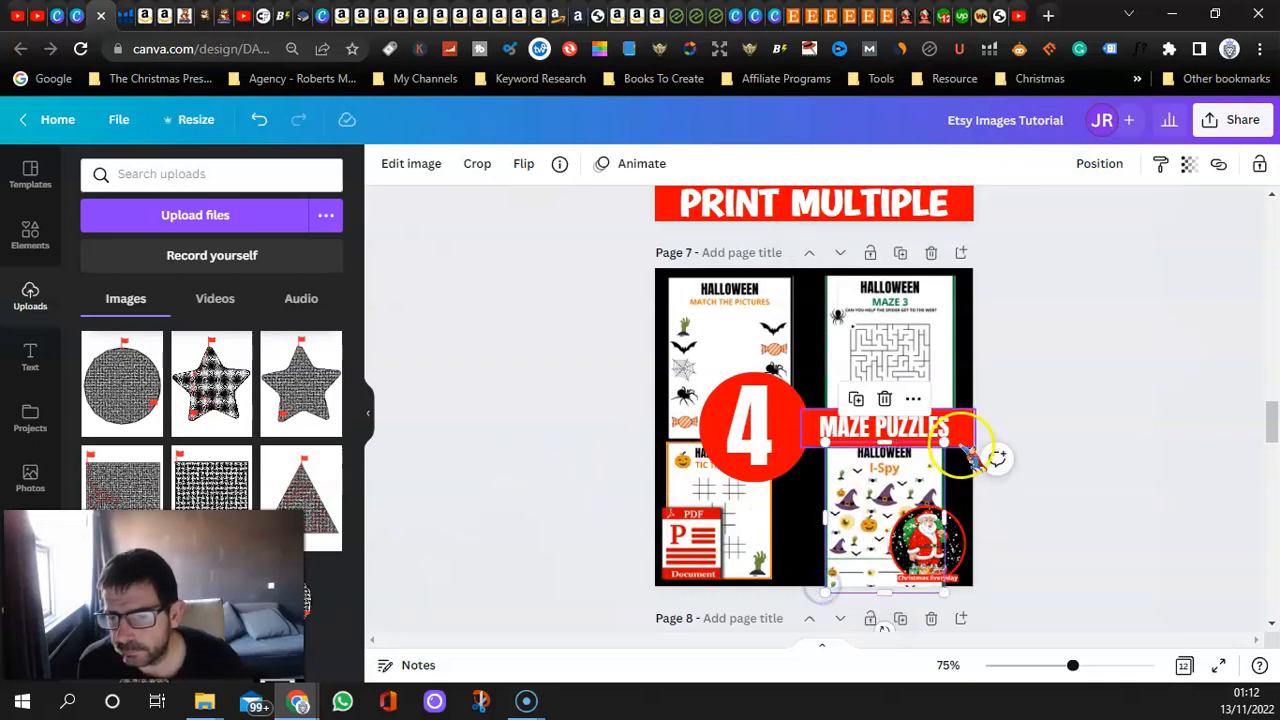
mouse_move(945, 440)
left_mouse_down()
mouse_move(968, 443)
mouse_move(957, 430)
left_mouse_up()
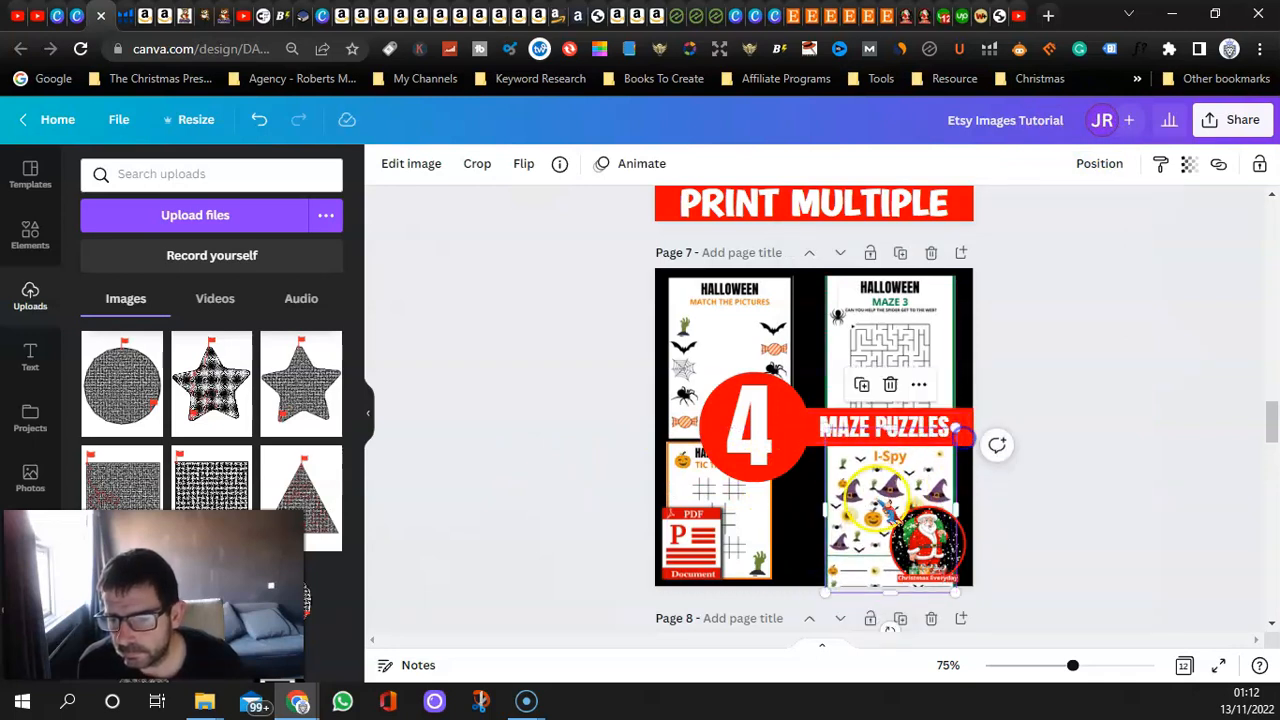
left_click_drag(872, 500, 870, 527)
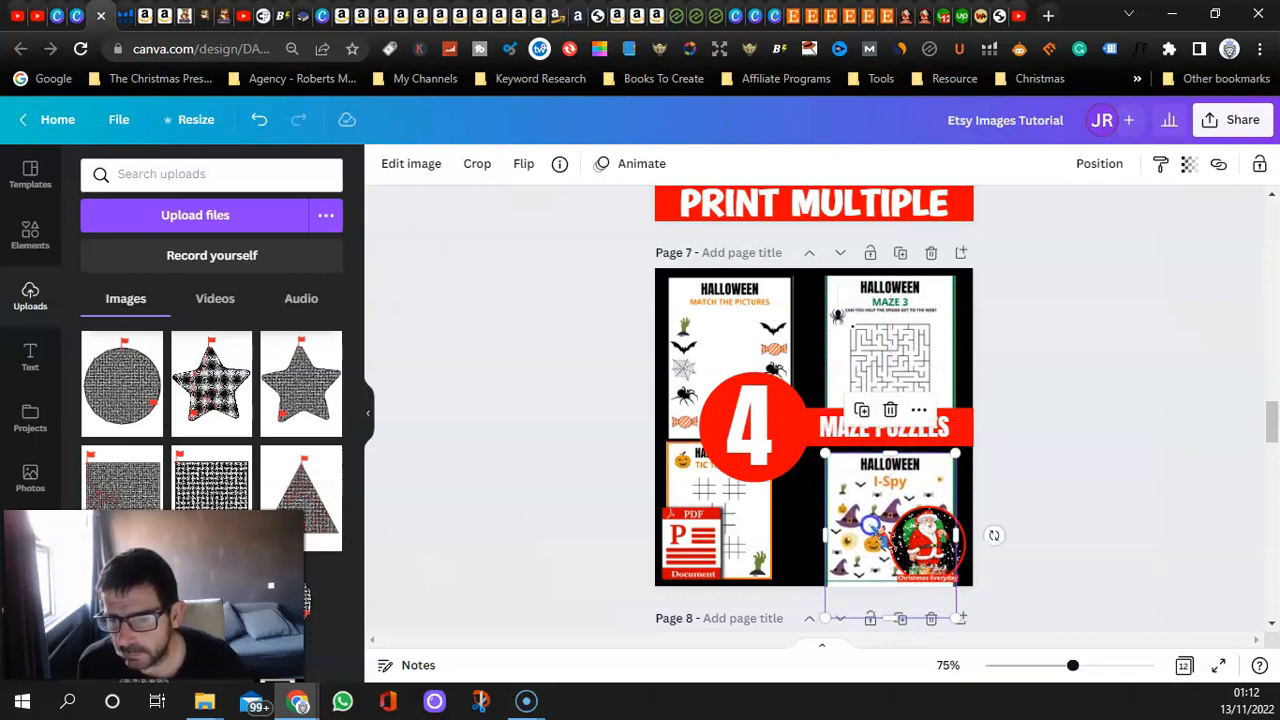
- Enlarge the Tic Tac Toe sheet to the width of the sheet above and lower it level with the I-Spy sheet
left_click(745, 468)
left_click(741, 505)
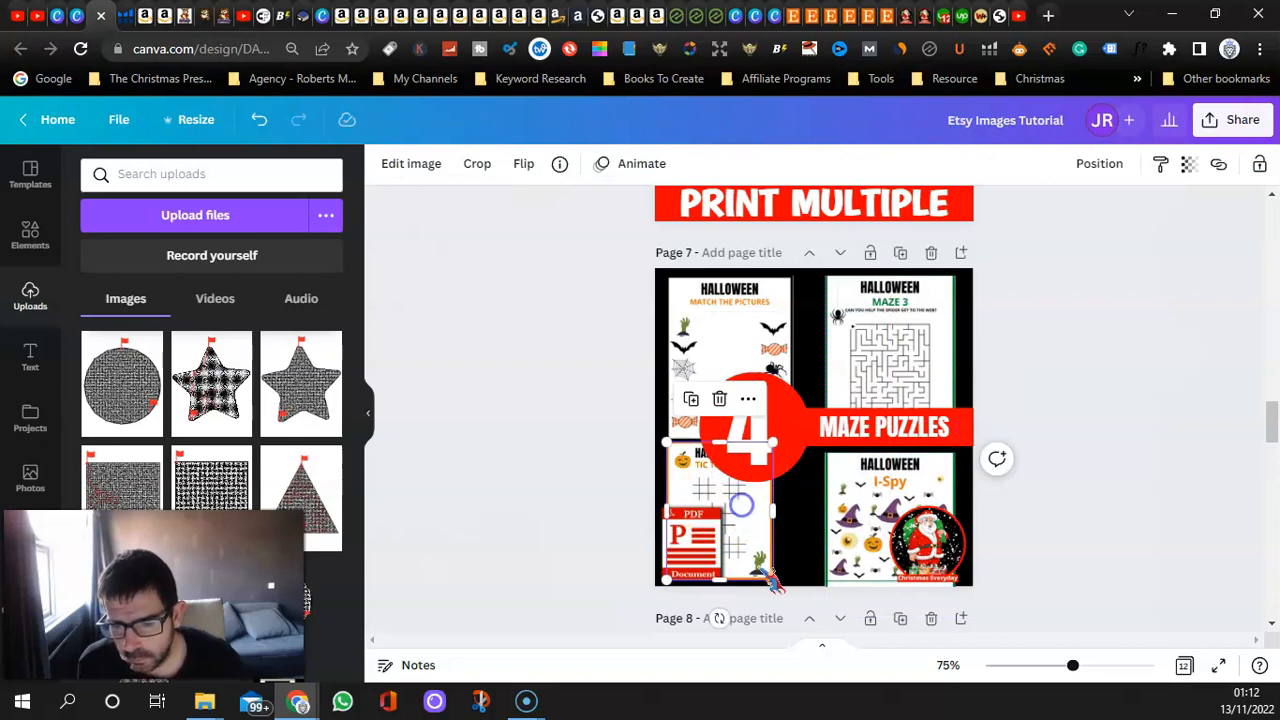
left_click_drag(787, 592, 808, 600)
left_click_drag(752, 538, 757, 556)
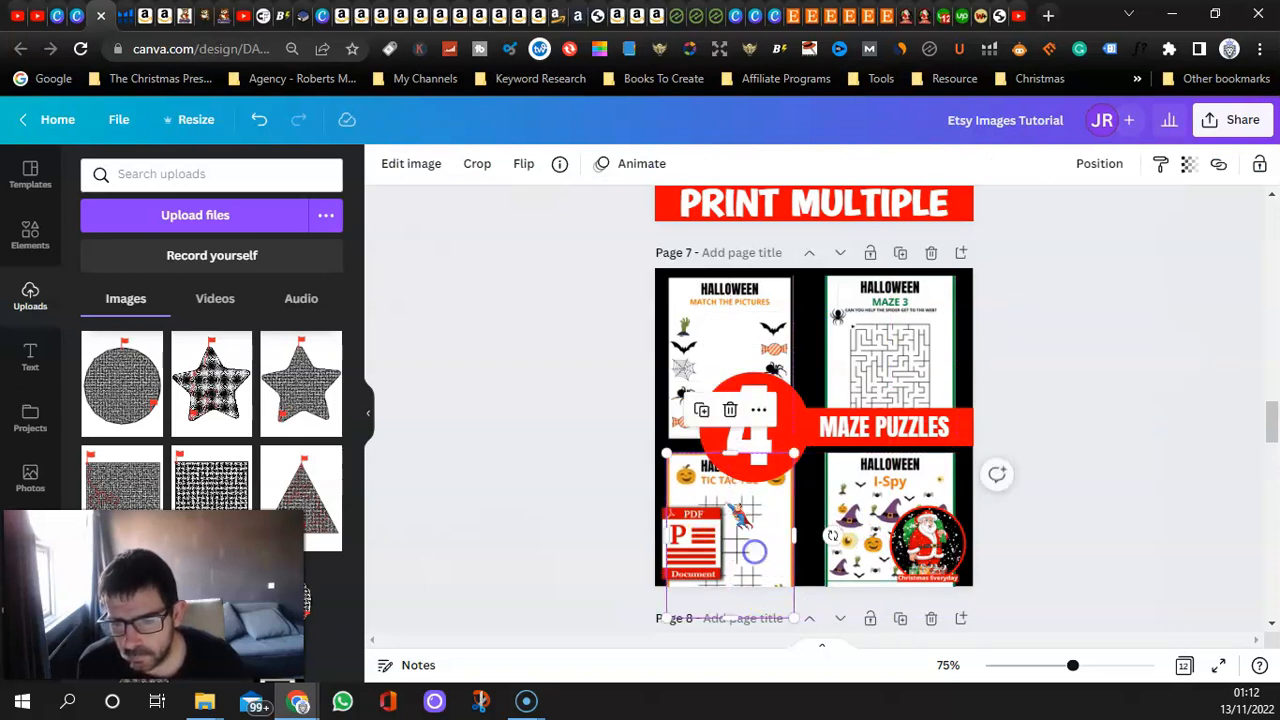
left_click(560, 413)
- Replace the four Halloween sheets on page 7 with the uploaded circle, star, square and triangle mazes
left_click_drag(108, 395, 677, 352)
left_click_drag(280, 382, 841, 336)
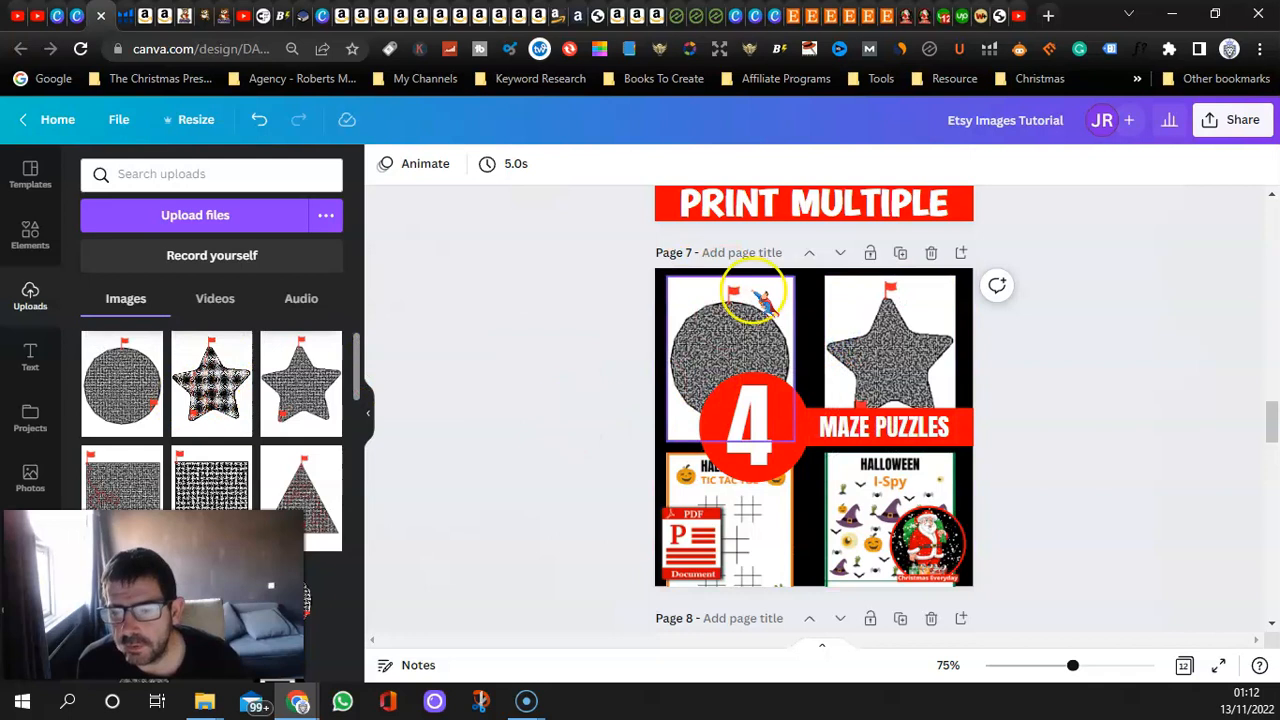
left_click_drag(212, 480, 725, 512)
scroll(205, 470, "down", 1)
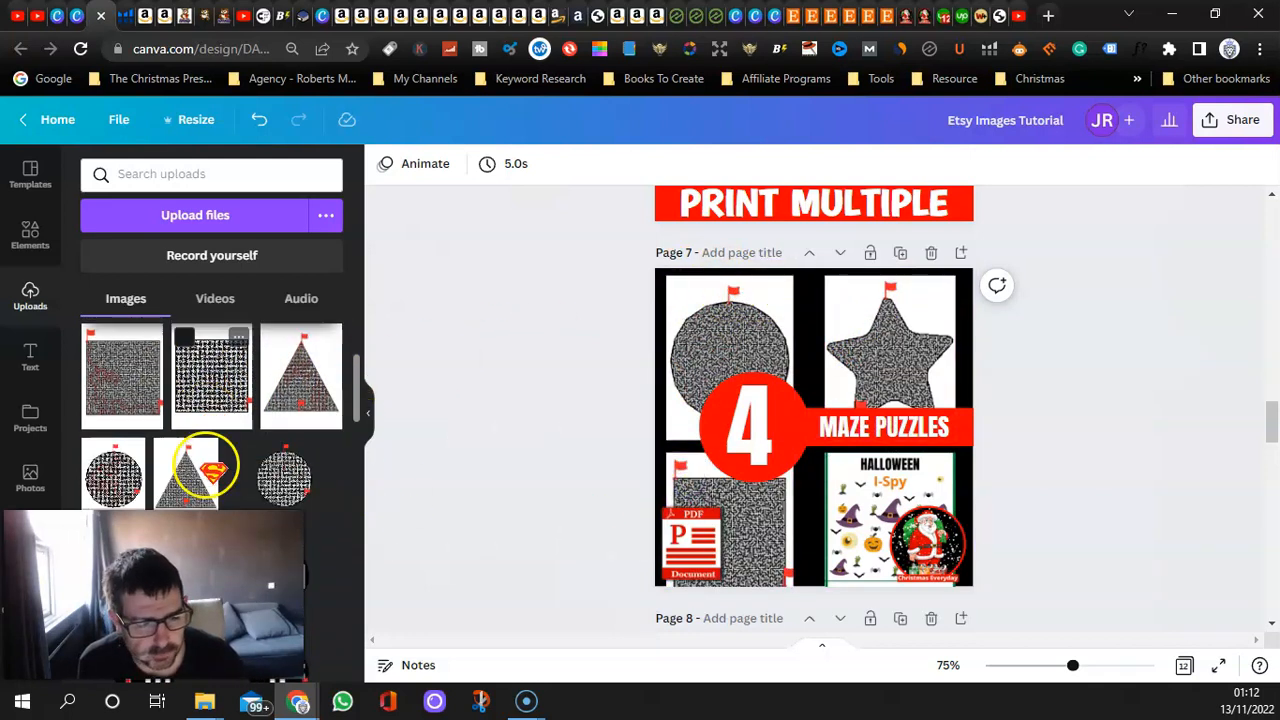
scroll(205, 470, "down", 1)
left_click_drag(200, 418, 846, 463)
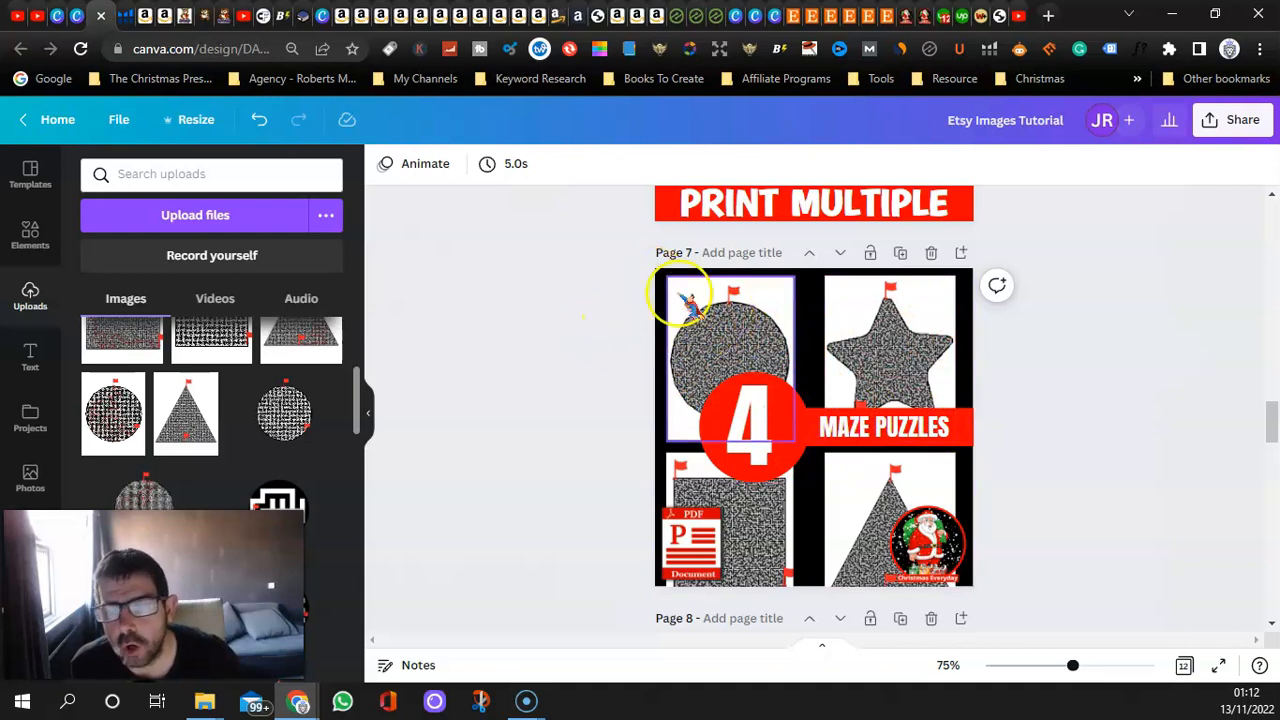
- Review the listing images from page 1 through the maze overview on page 7
scroll(537, 451, "up", 10)
scroll(671, 392, "up", 10)
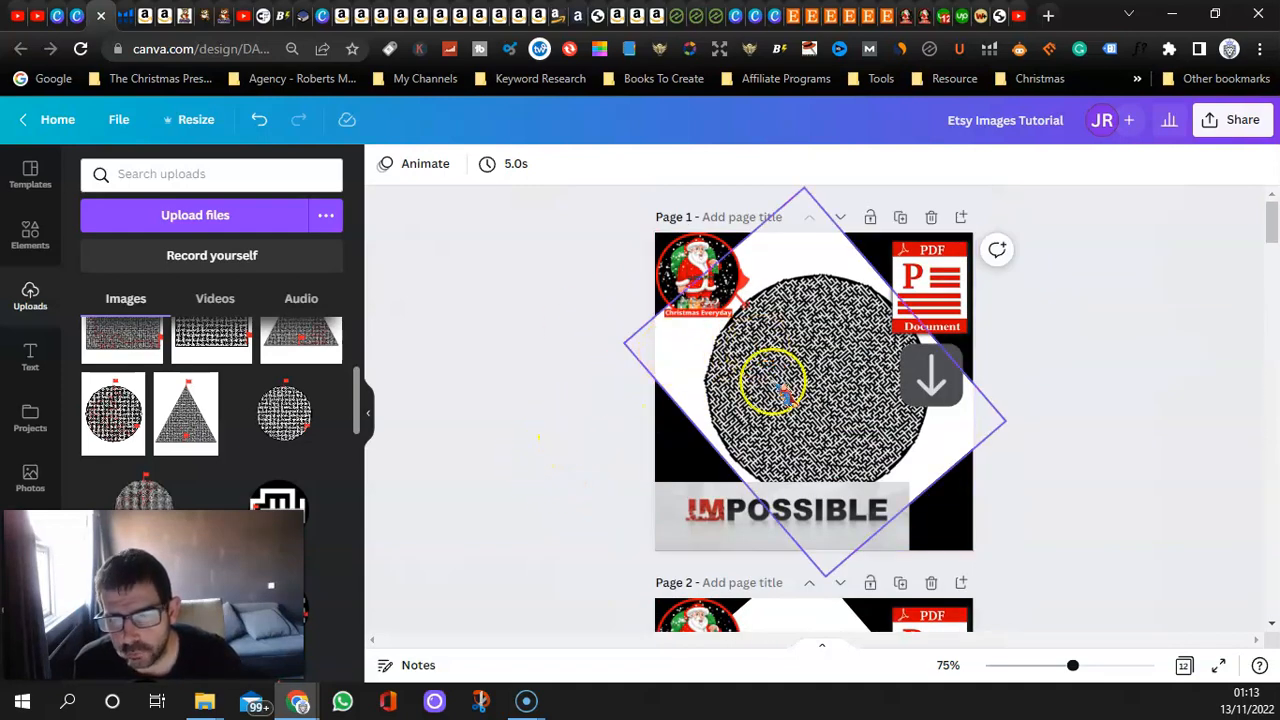
scroll(623, 463, "down", 10)
scroll(633, 472, "down", 5)
scroll(735, 400, "up", 2)
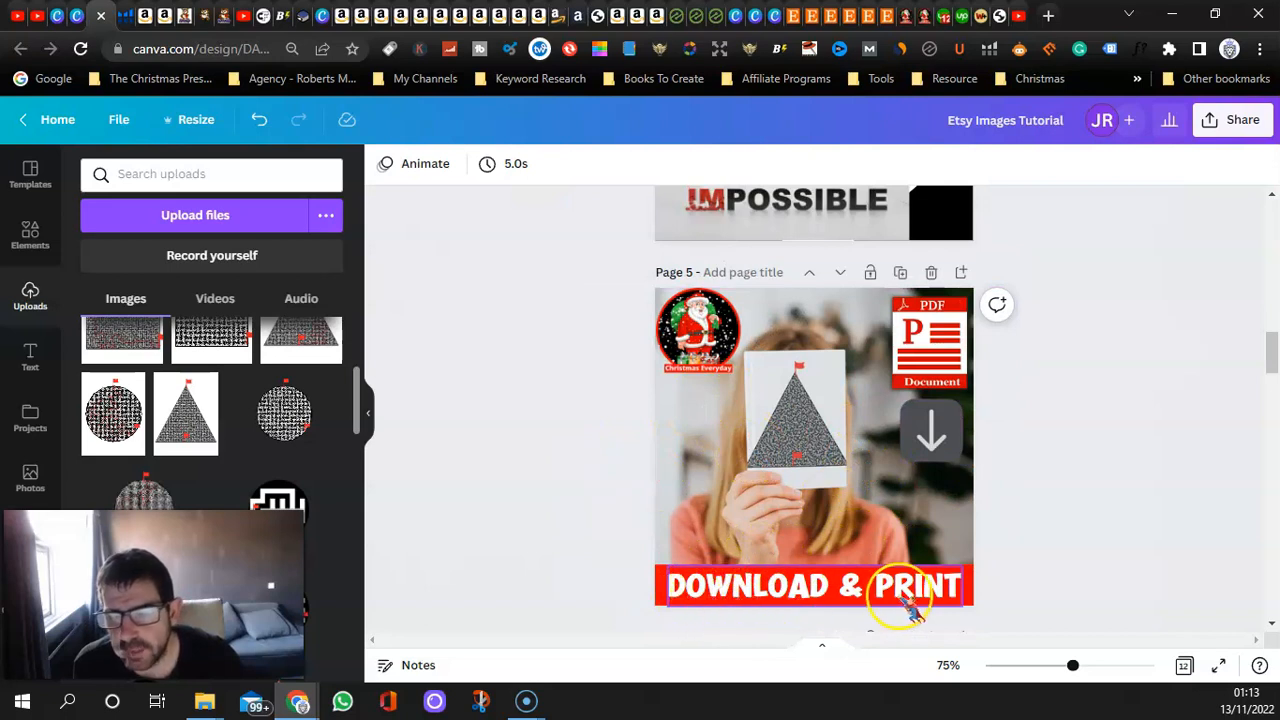
scroll(514, 486, "down", 5)
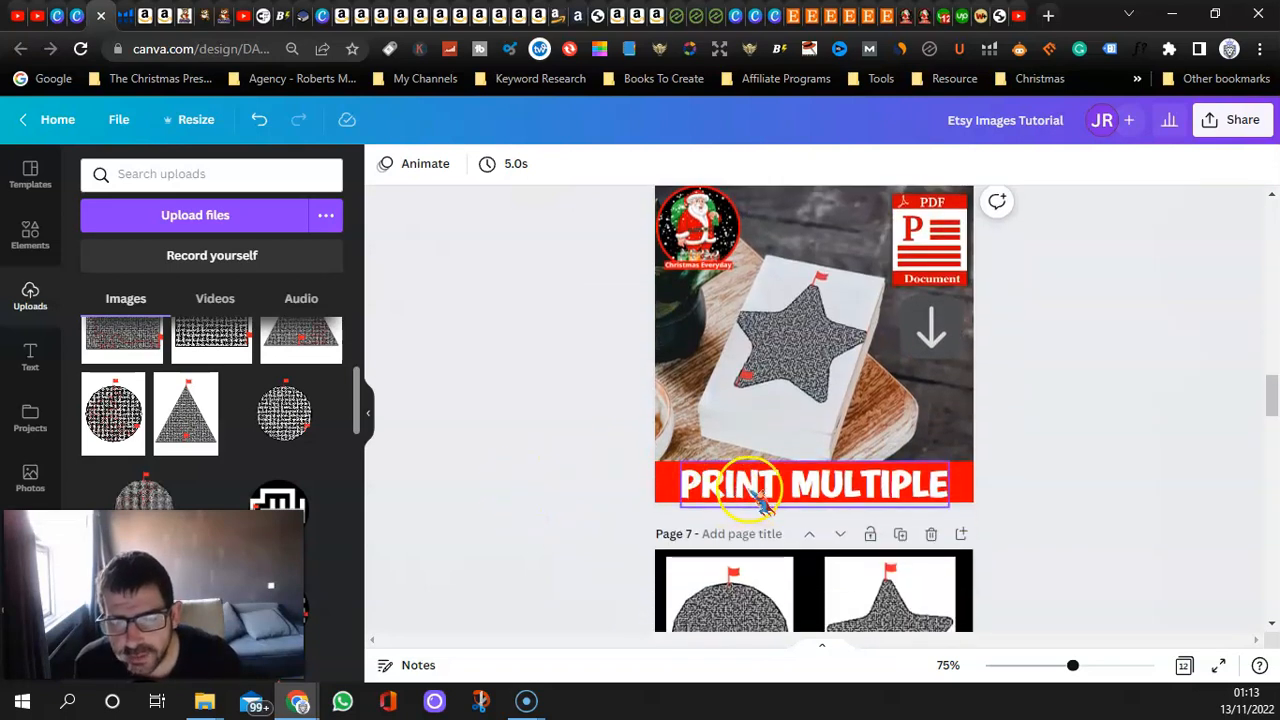
scroll(514, 340, "down", 4)
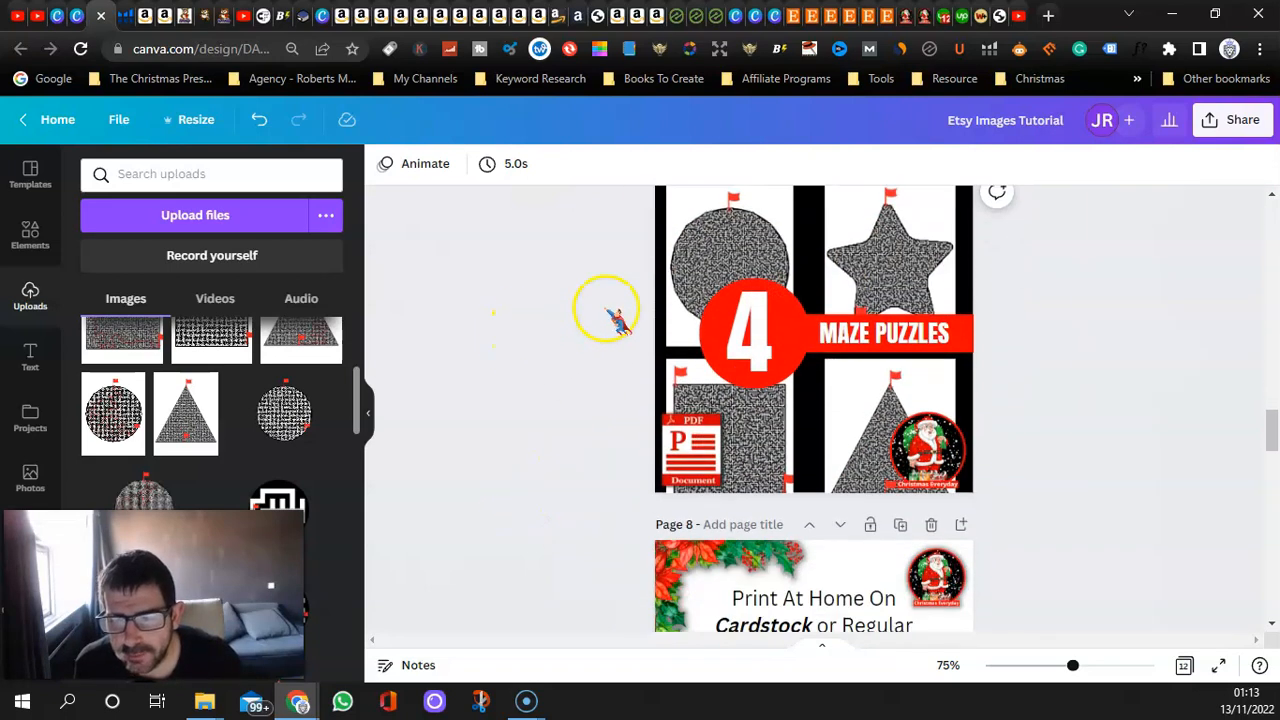
- Examine the printing, download steps and cut-and-colour pages 8 to 12, and return to the maze overview page
scroll(710, 288, "down", 2)
scroll(710, 342, "down", 1)
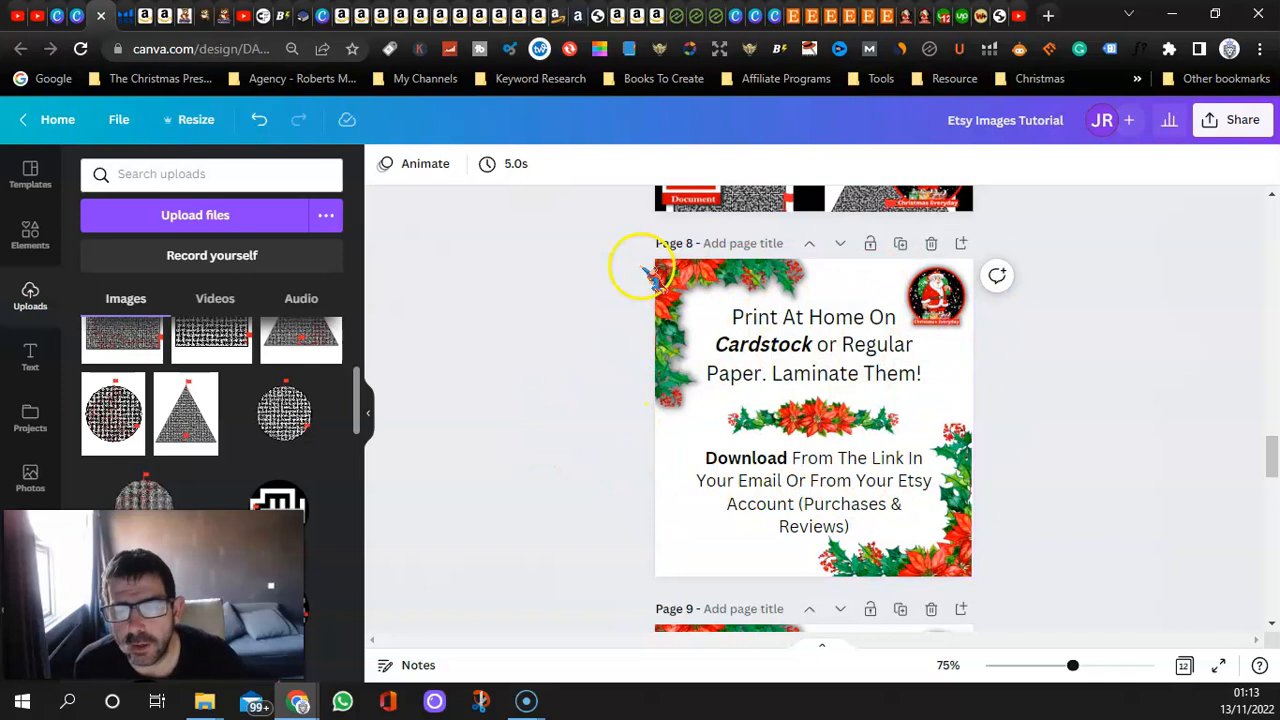
scroll(540, 395, "down", 4)
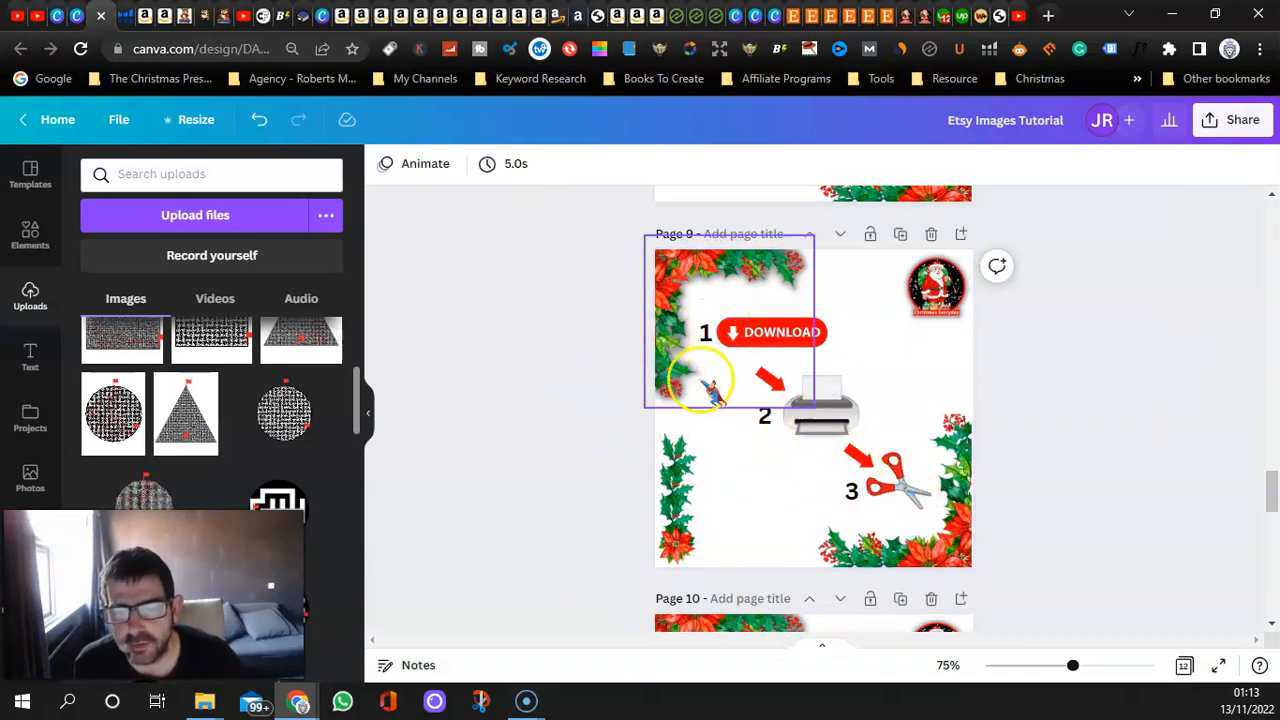
scroll(645, 310, "up", 6)
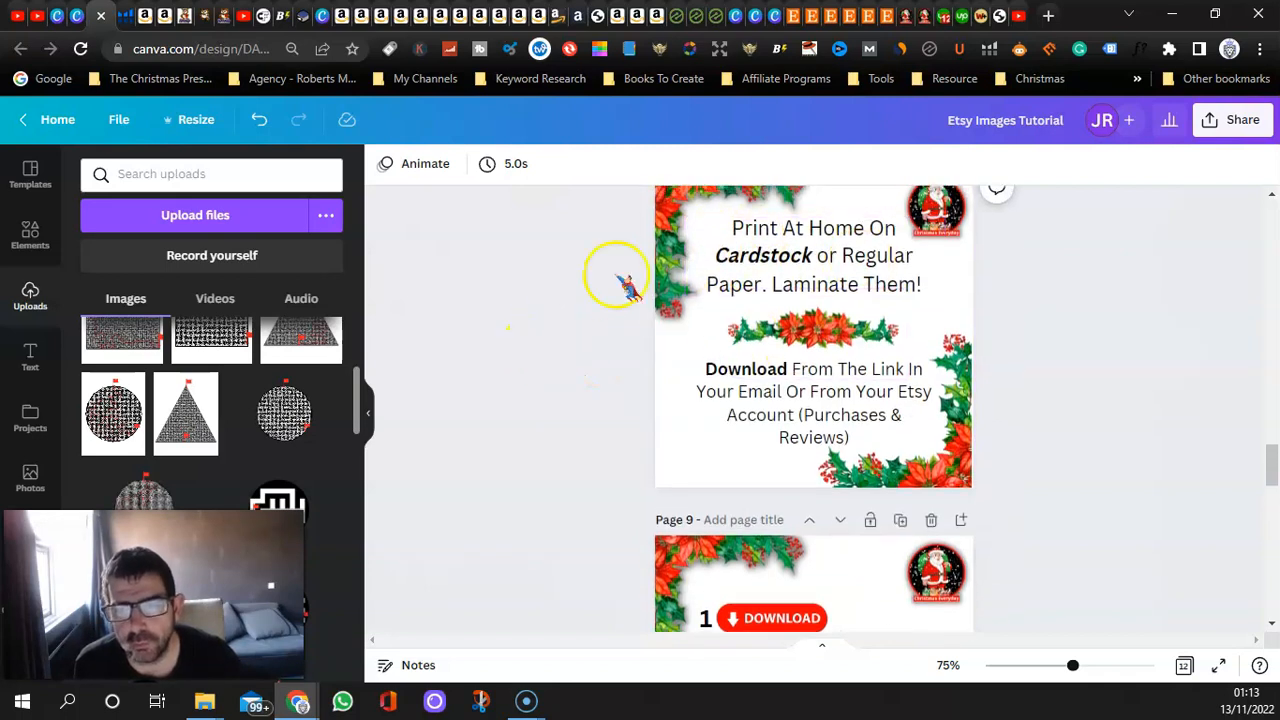
scroll(655, 355, "down", 9)
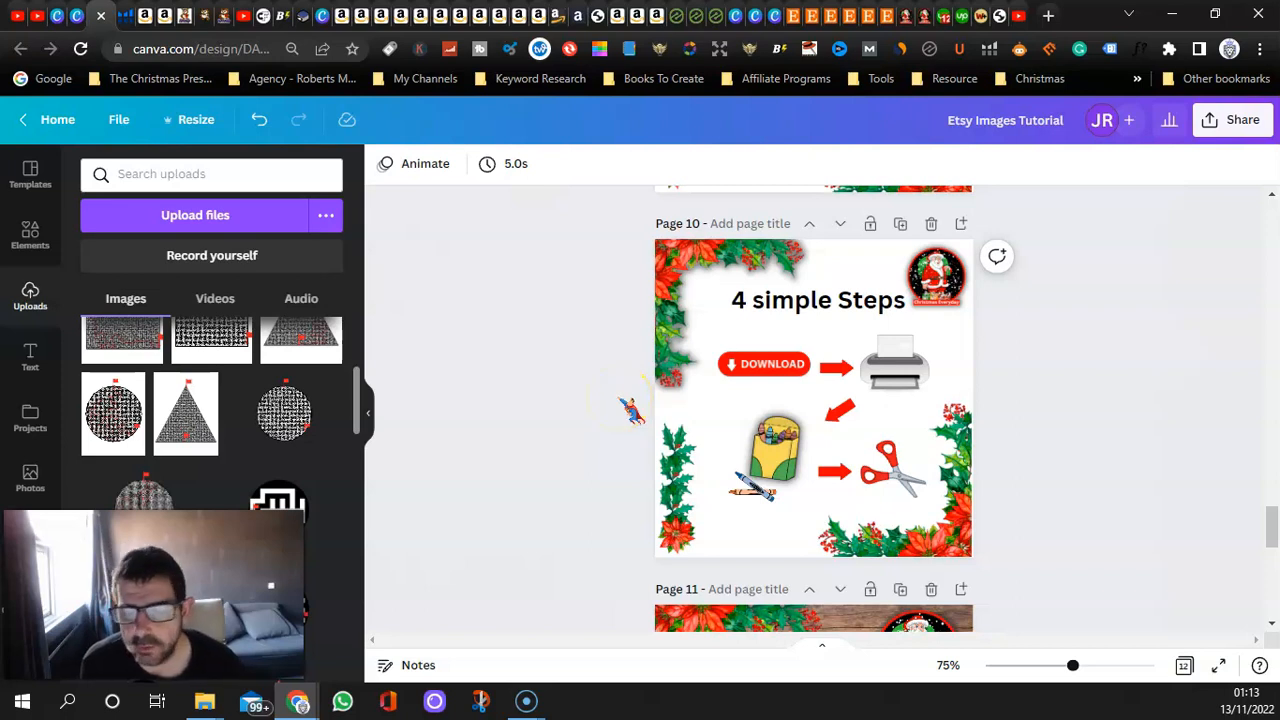
scroll(598, 428, "down", 4)
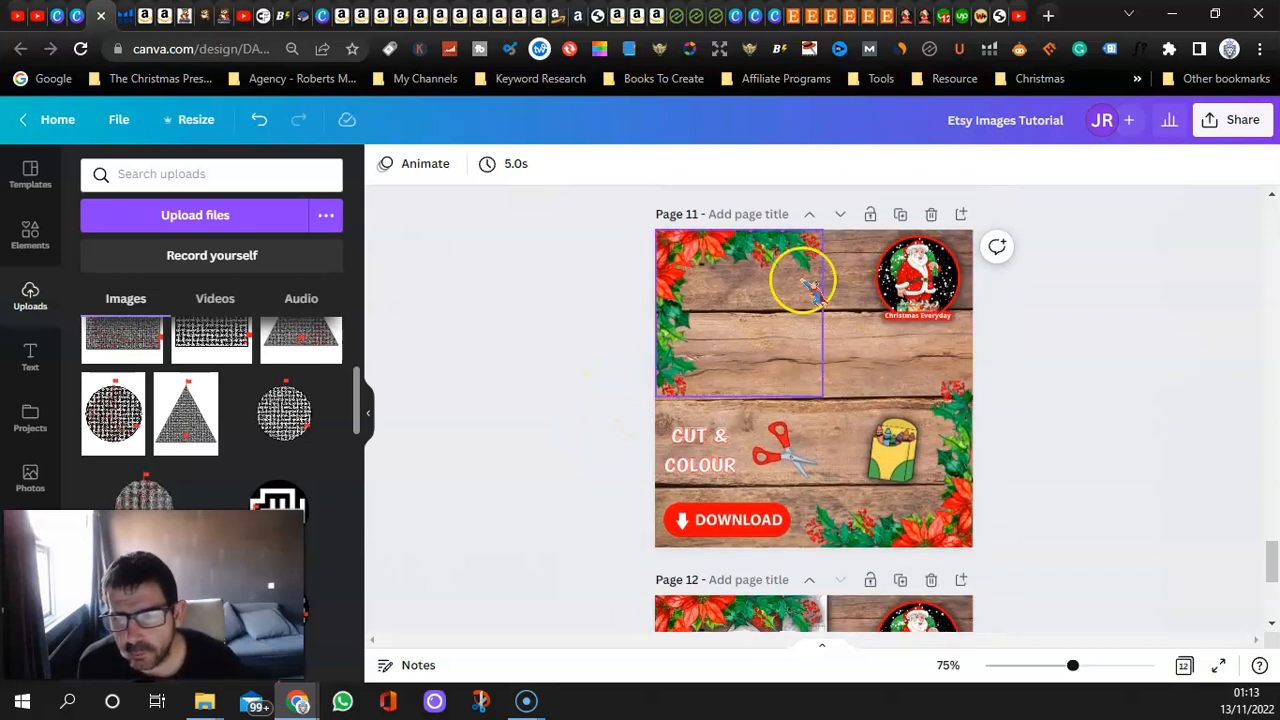
scroll(557, 377, "down", 2)
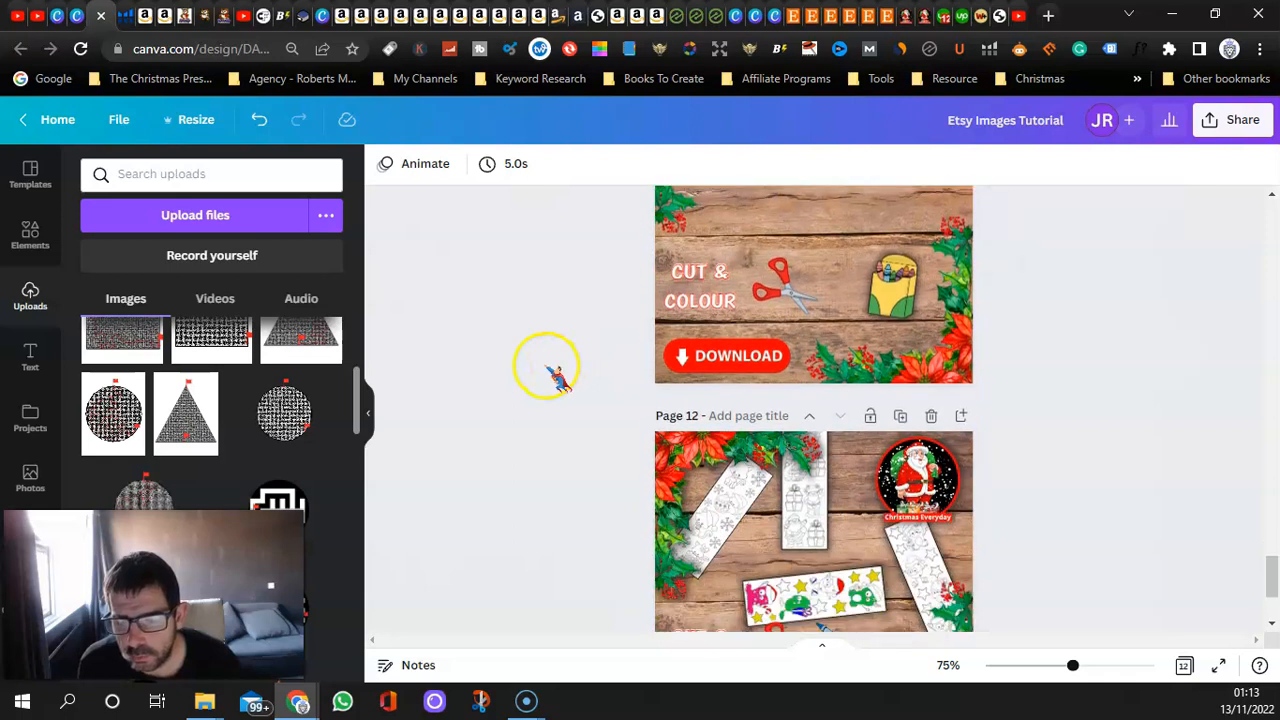
scroll(557, 365, "down", 2)
scroll(675, 430, "down", 1)
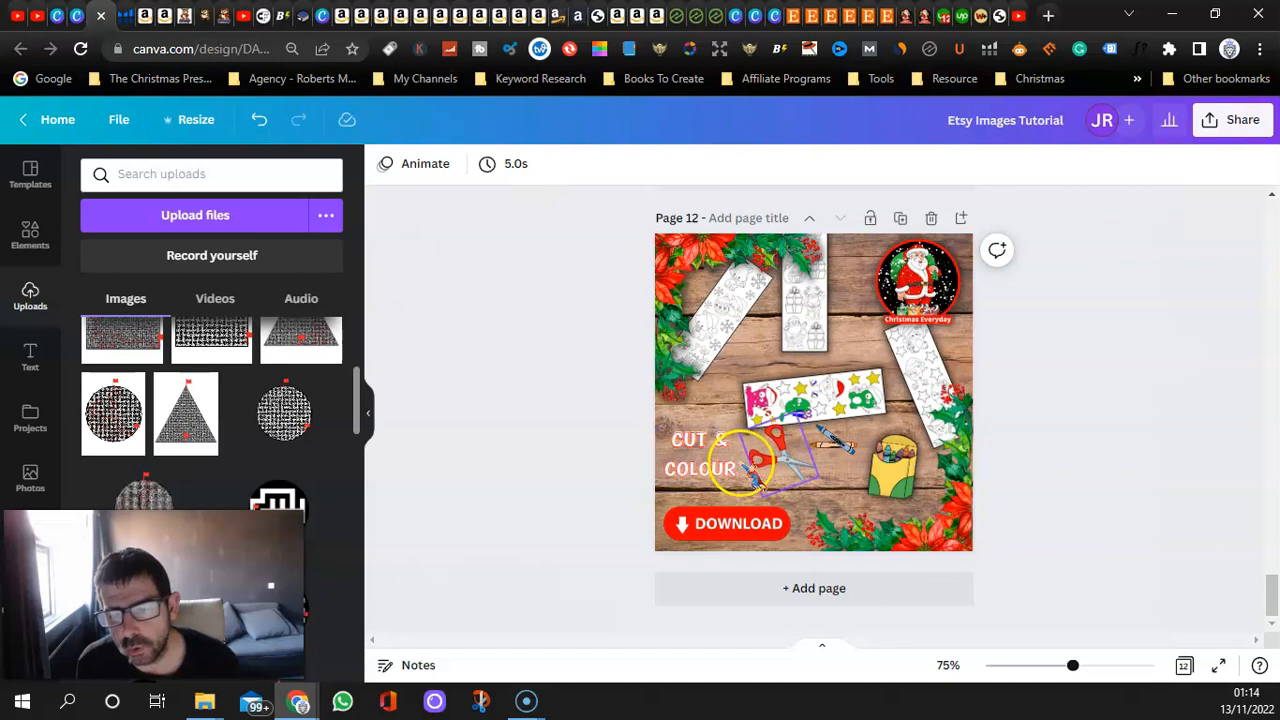
scroll(428, 486, "up", 15)
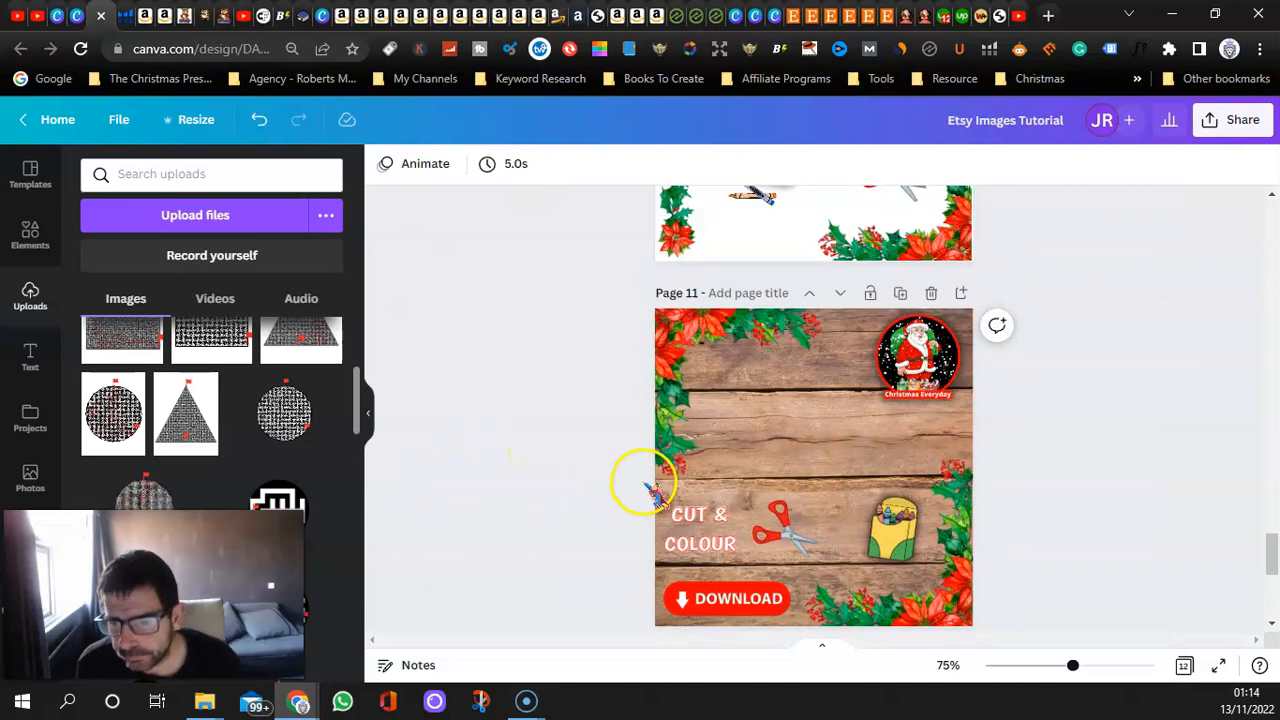
scroll(600, 454, "up", 5)
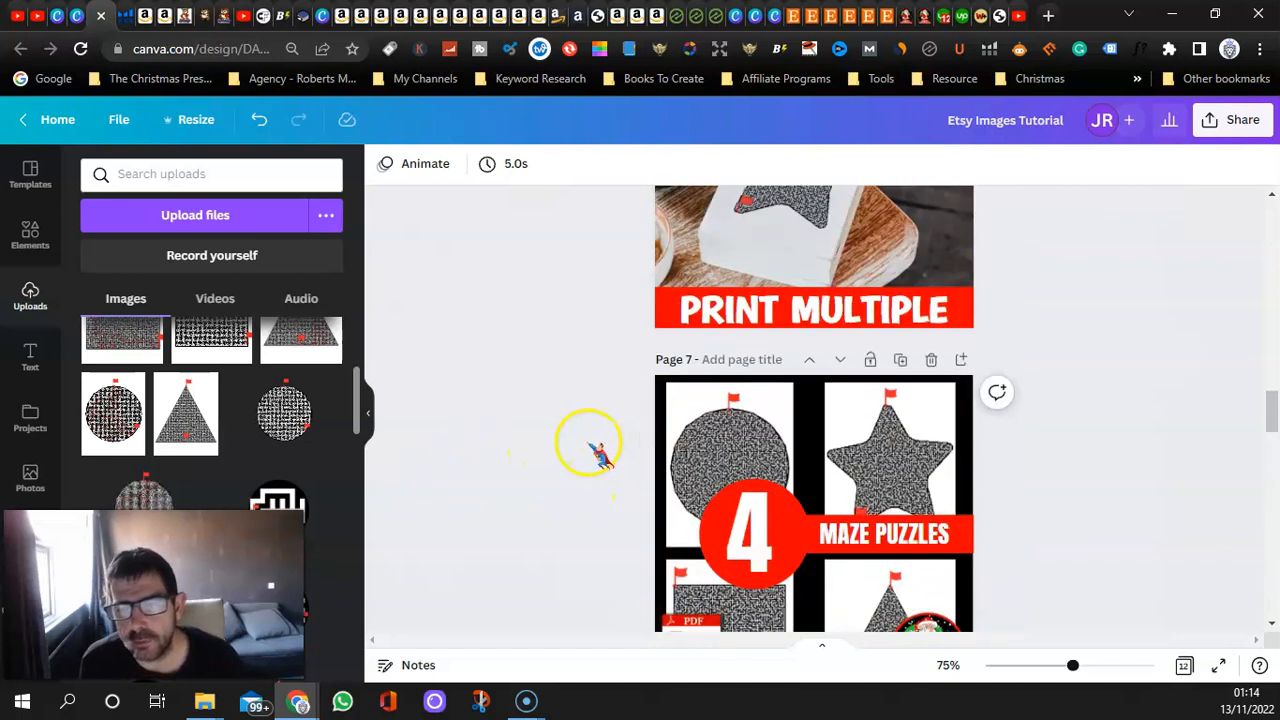
- Recolour the red "Download & Print" banner on page 5 to black
scroll(600, 454, "down", 2)
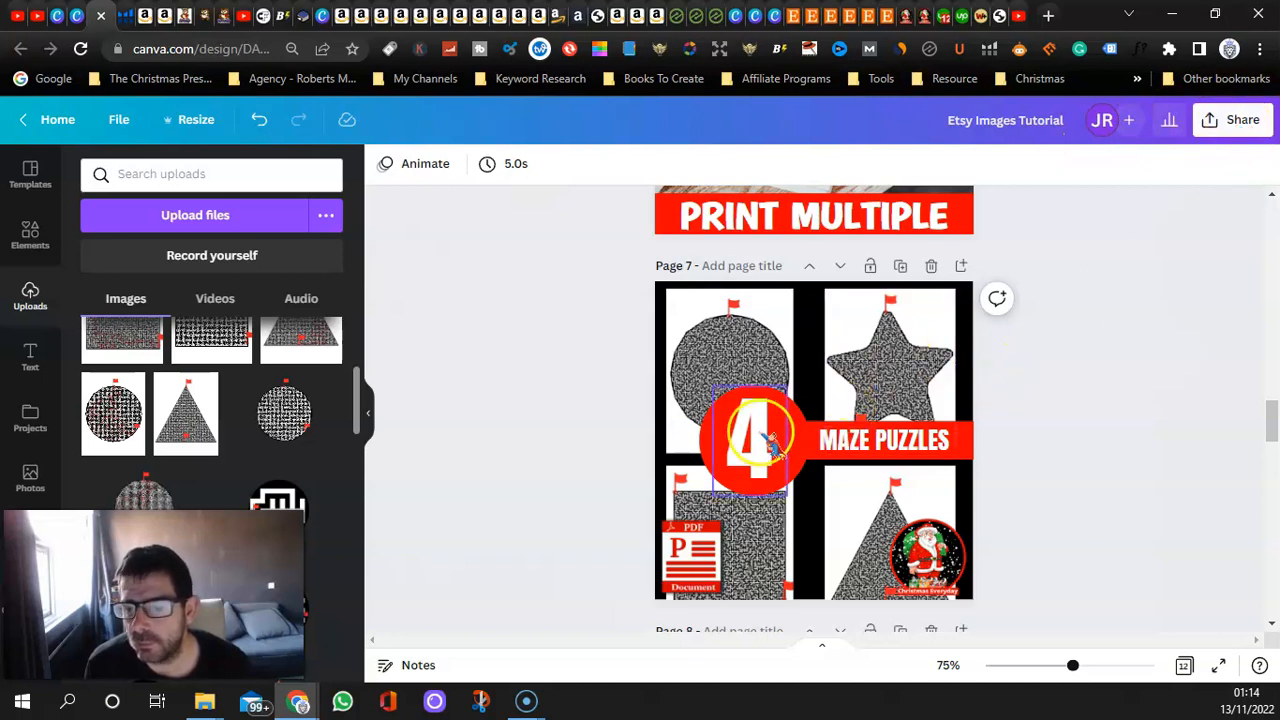
scroll(611, 414, "up", 20)
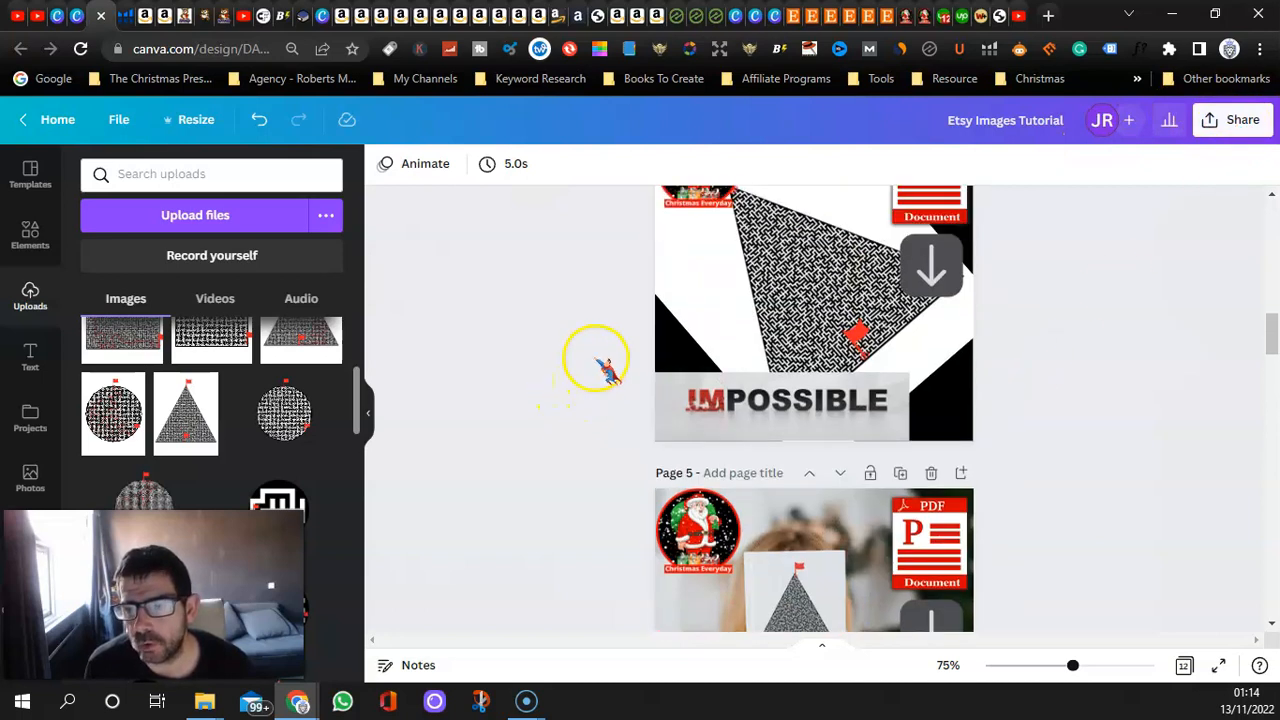
scroll(608, 366, "down", 4)
scroll(609, 362, "up", 4)
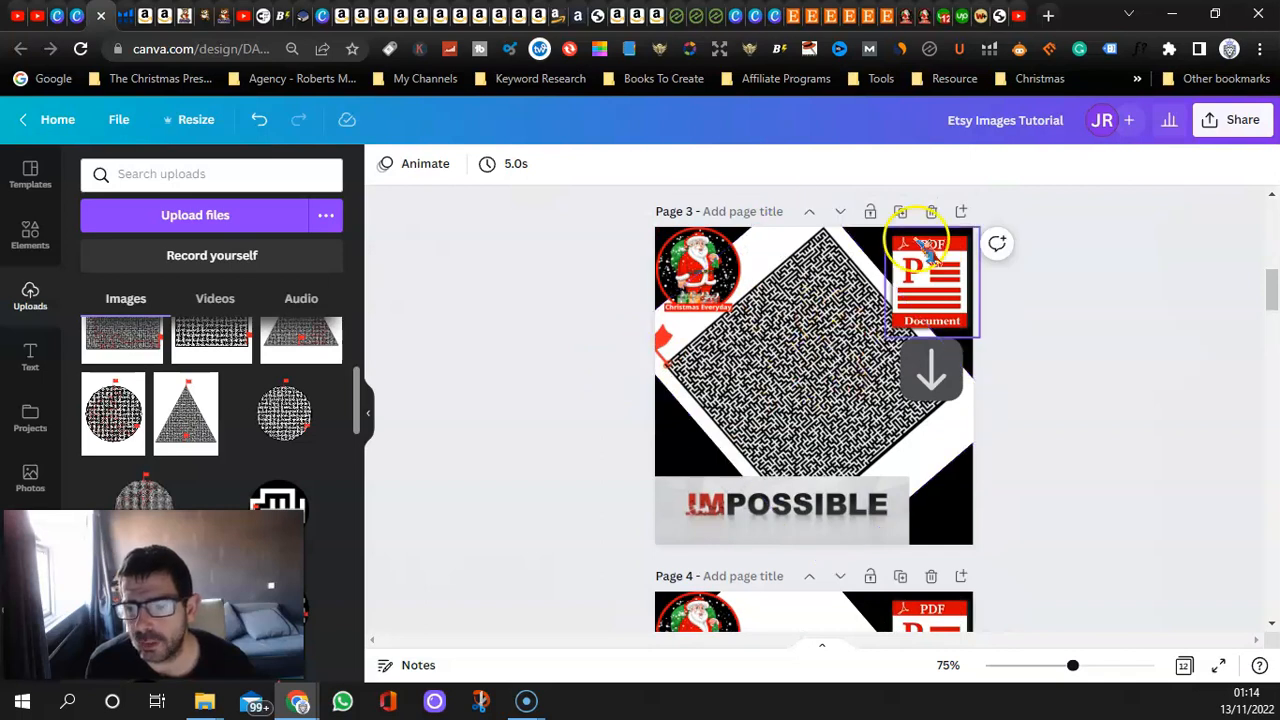
scroll(565, 395, "down", 12)
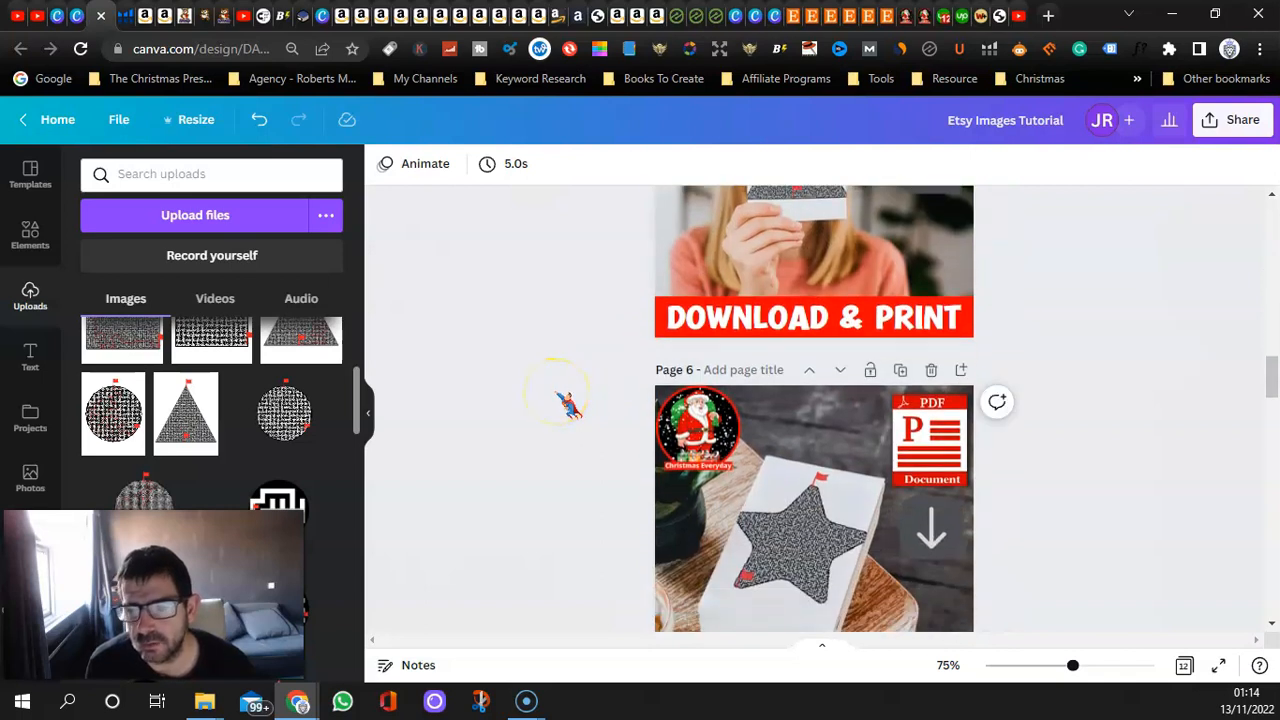
scroll(560, 400, "up", 3)
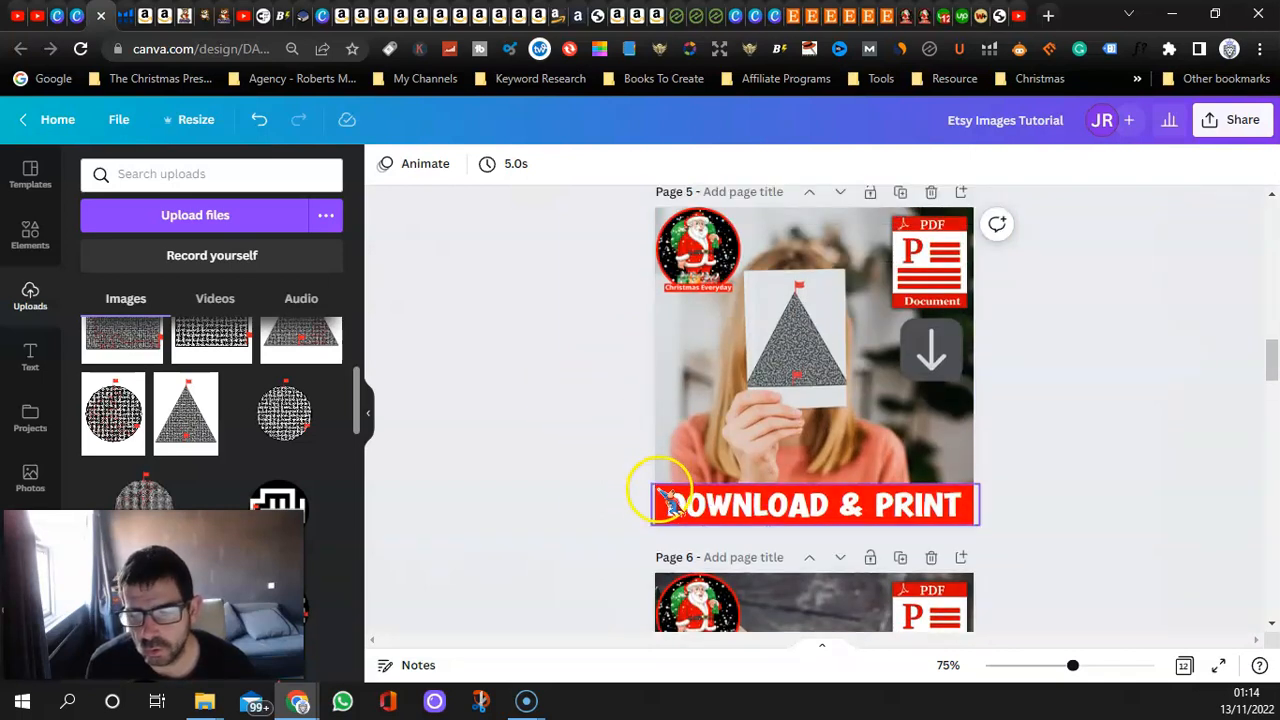
left_click(660, 497)
left_click(476, 165)
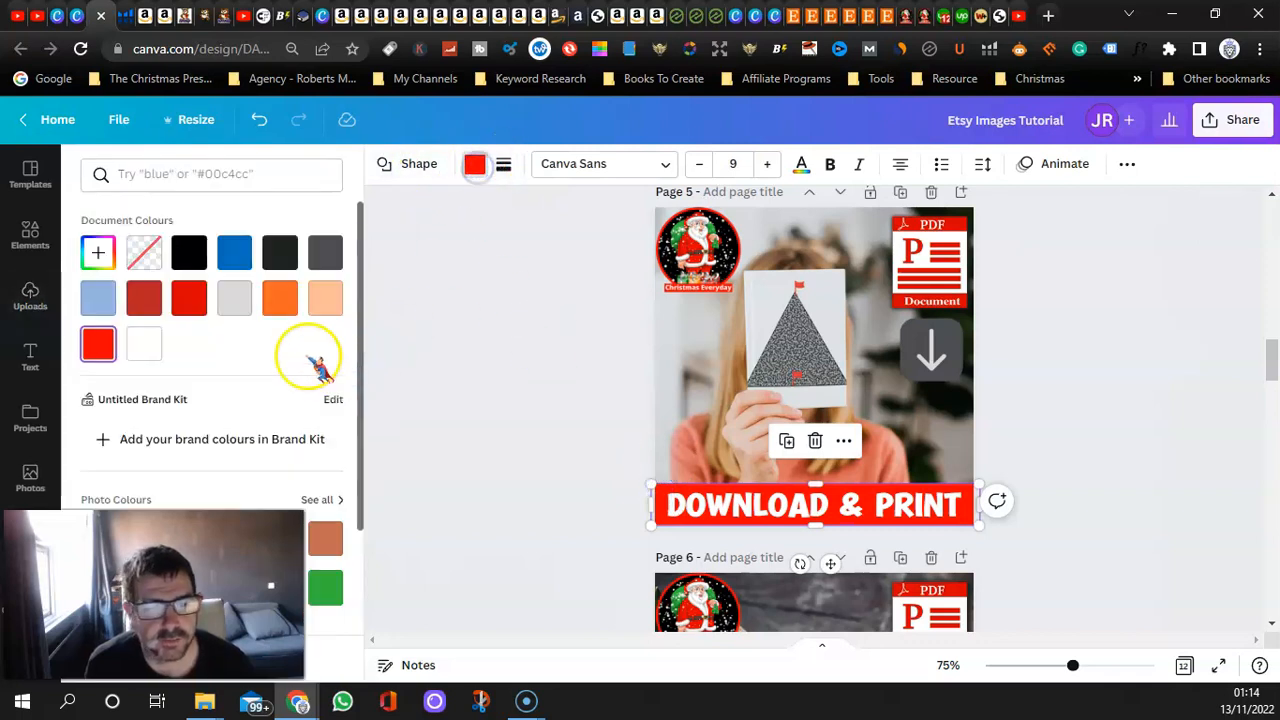
left_click(189, 252)
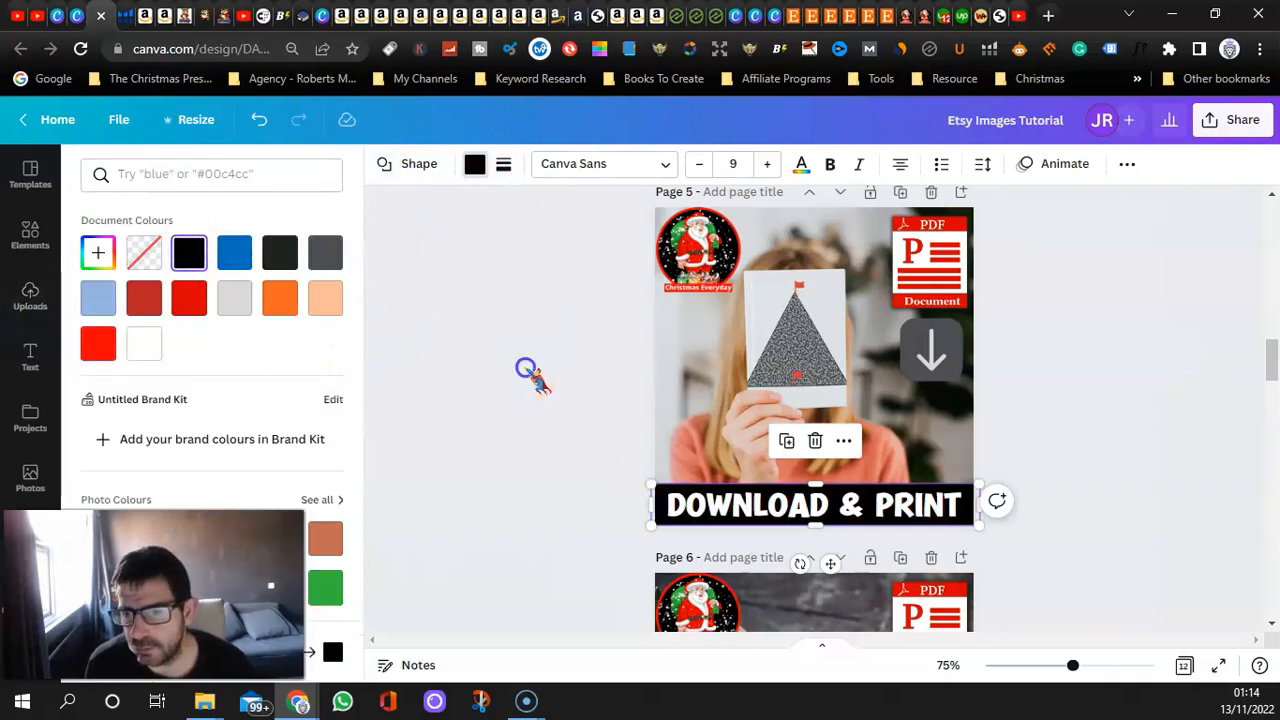
- Change the fill of the "Print Multiple" banner on page 6 to black
scroll(530, 375, "down", 4)
left_click(663, 492)
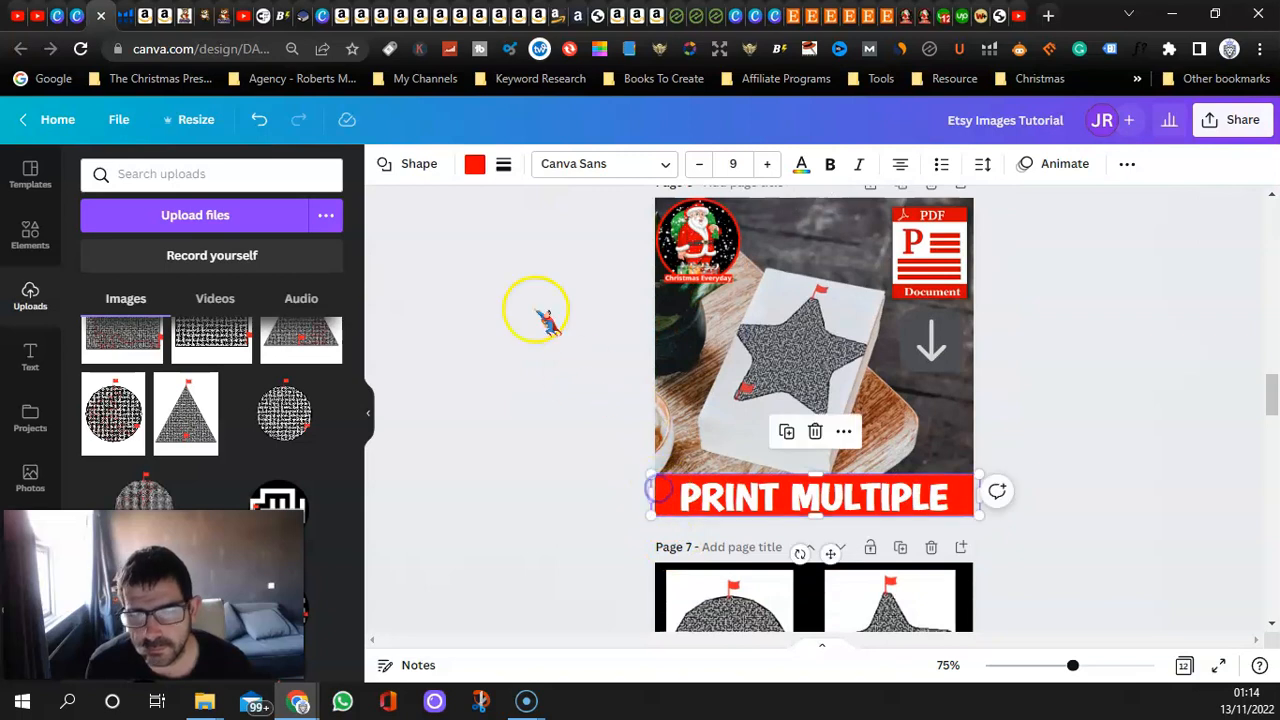
left_click(475, 164)
left_click(189, 252)
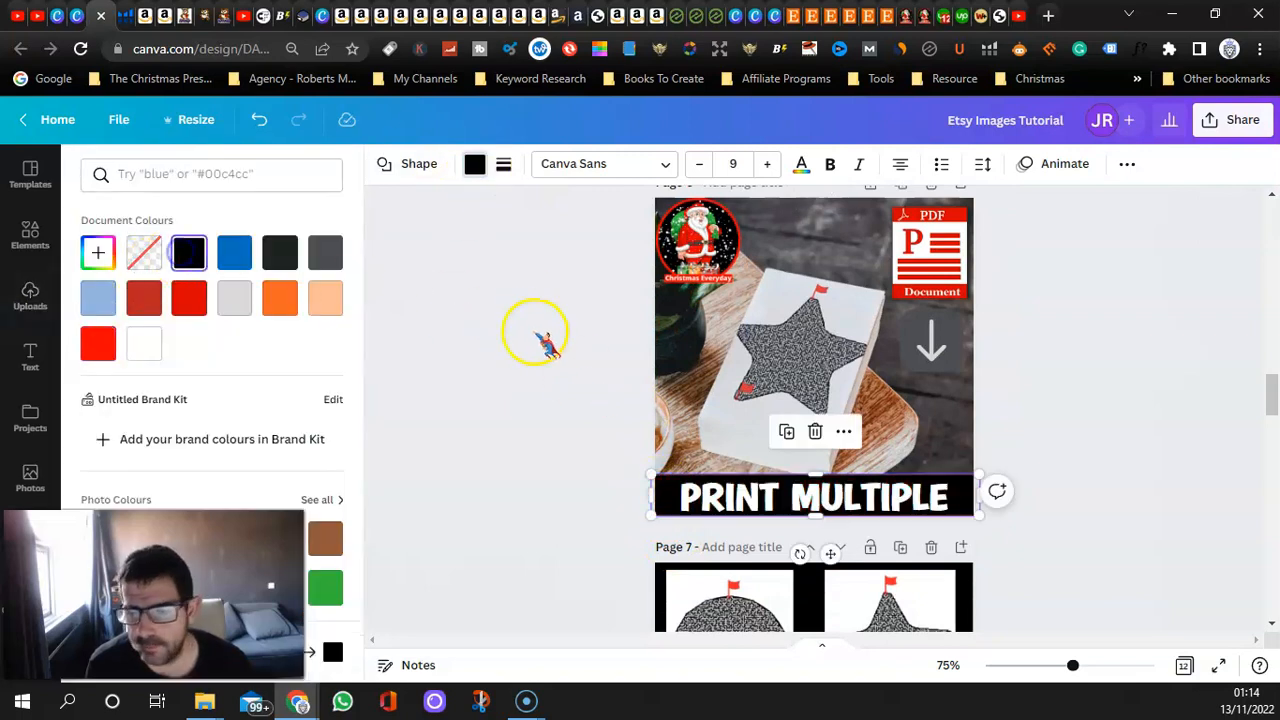
- Try a black fill on the circle behind the number 4 on page 7, and return it to bright red
scroll(547, 343, "down", 3)
left_click(712, 446)
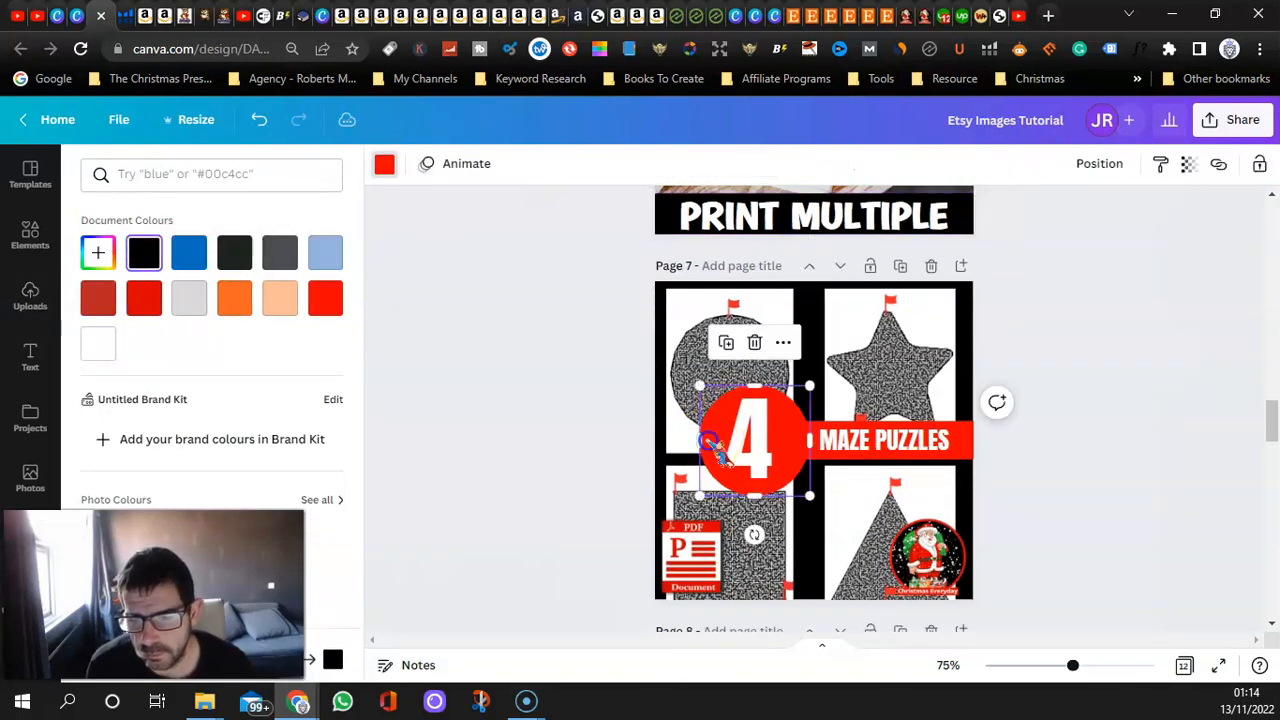
left_click(145, 256)
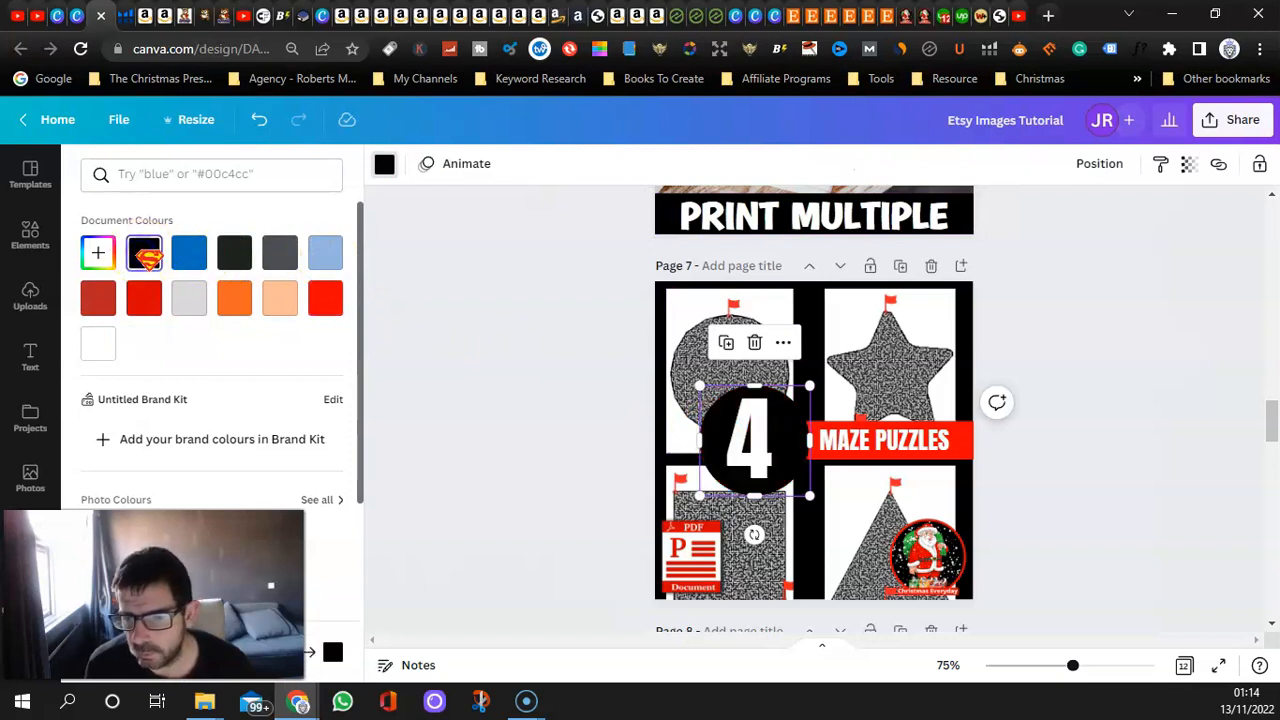
left_click(958, 440)
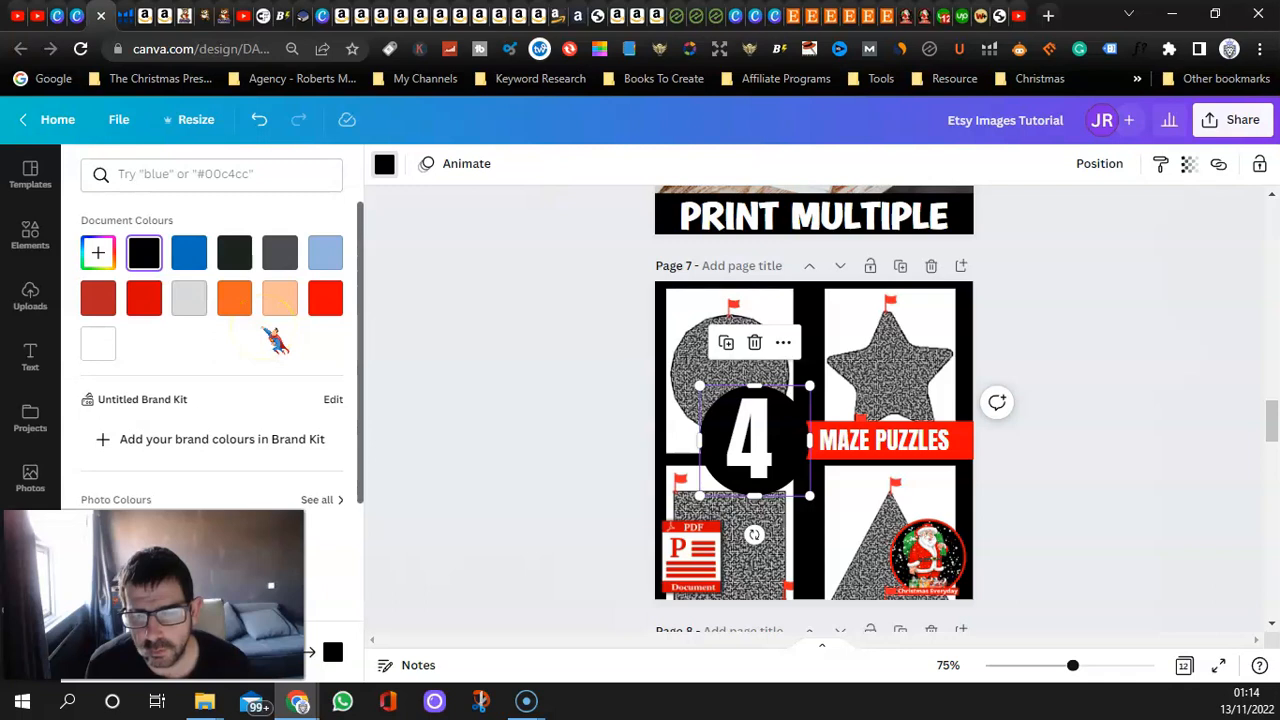
left_click(325, 298)
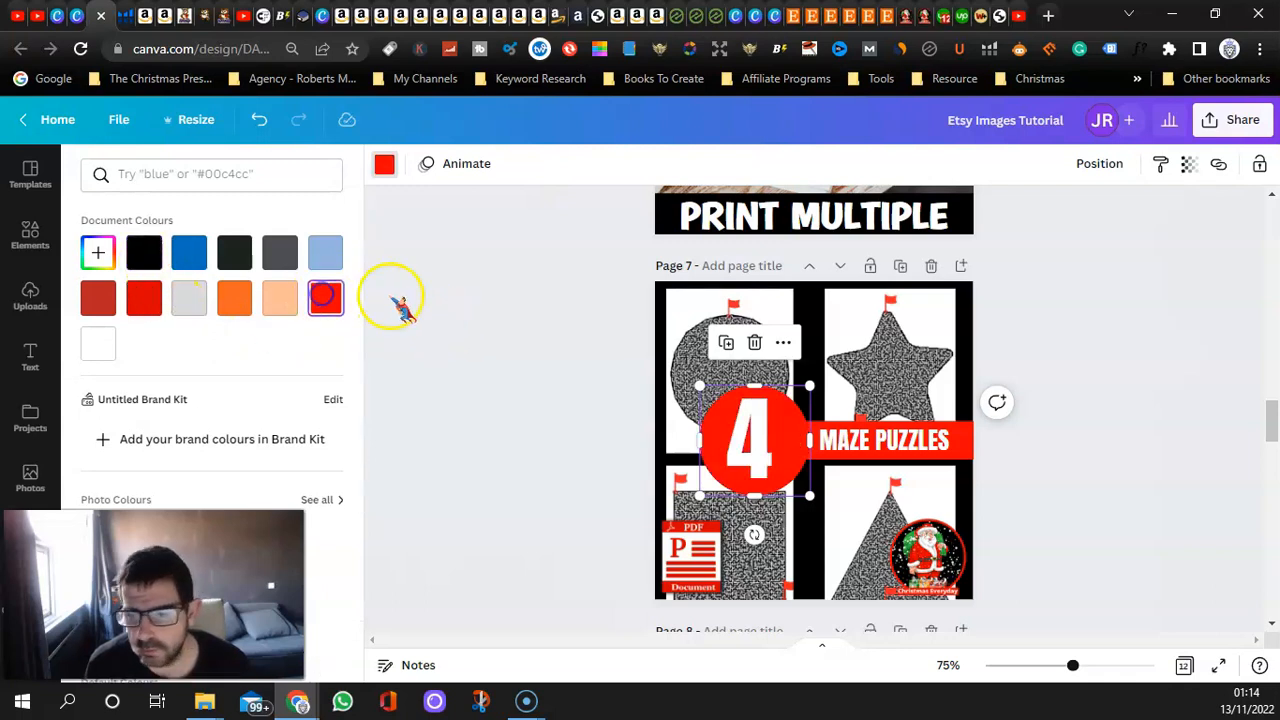
- Open the design's download settings with PNG as the file type and clear the all-pages selection
scroll(423, 457, "down", 3)
scroll(494, 420, "up", 7)
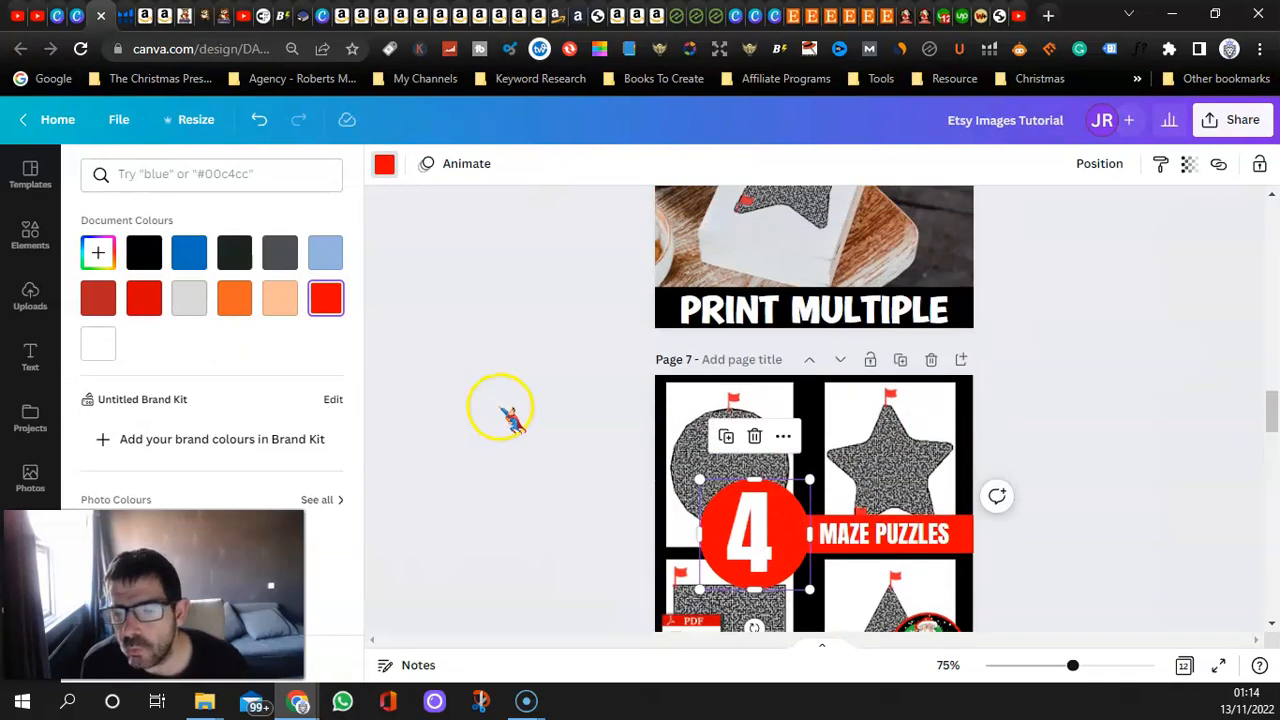
scroll(518, 396, "up", 3)
left_click(1232, 119)
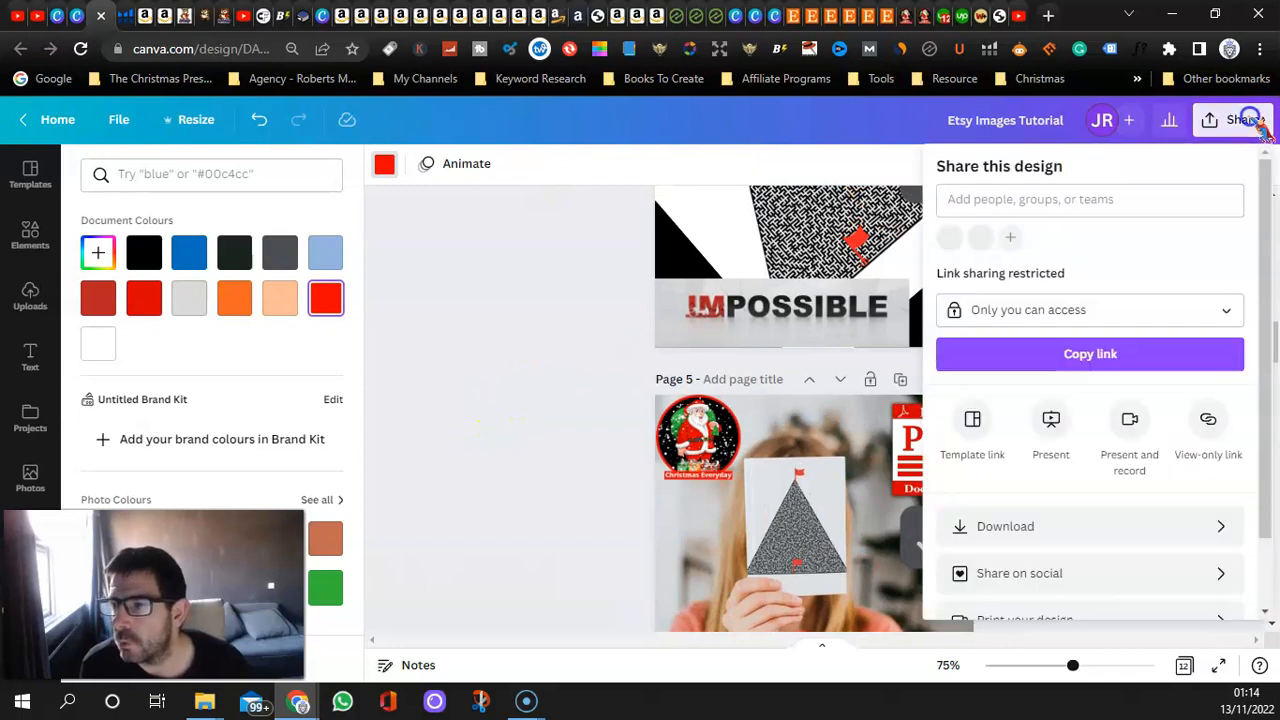
left_click(1030, 527)
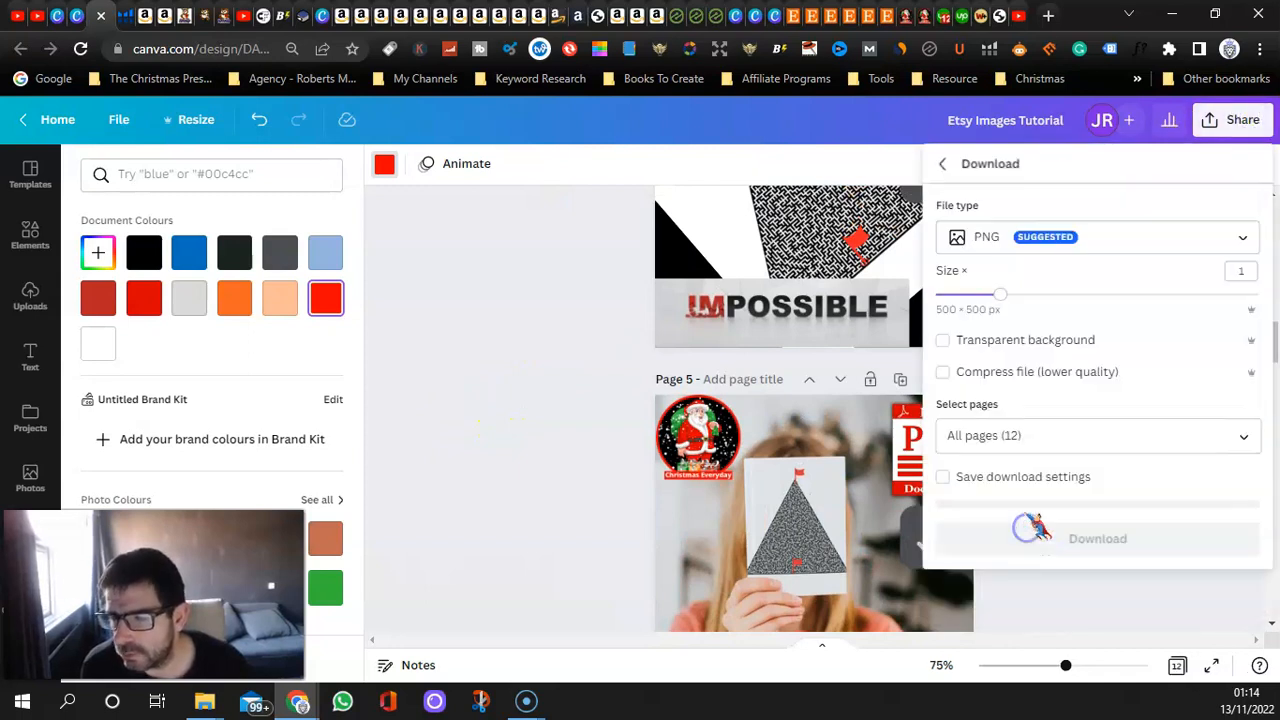
left_click(1046, 436)
left_click(1086, 164)
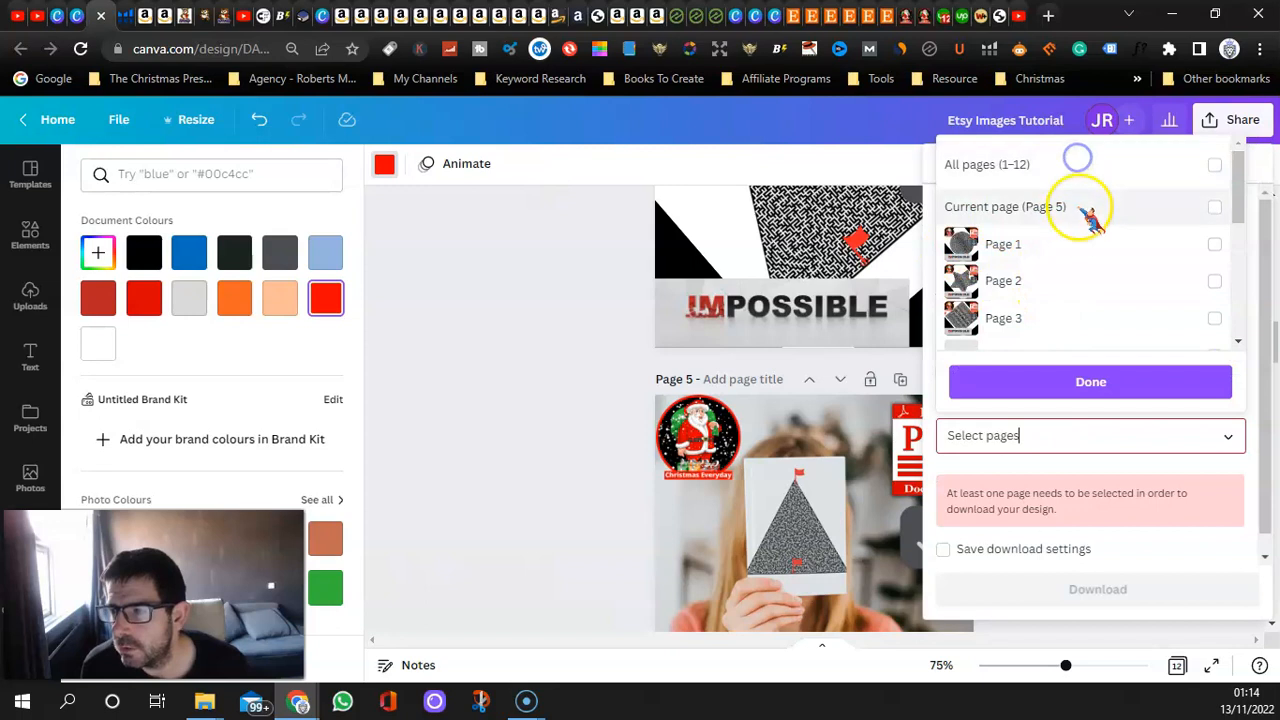
- Select pages 1 to 7 for the download
left_click(1066, 250)
left_click(1060, 285)
left_click(1064, 321)
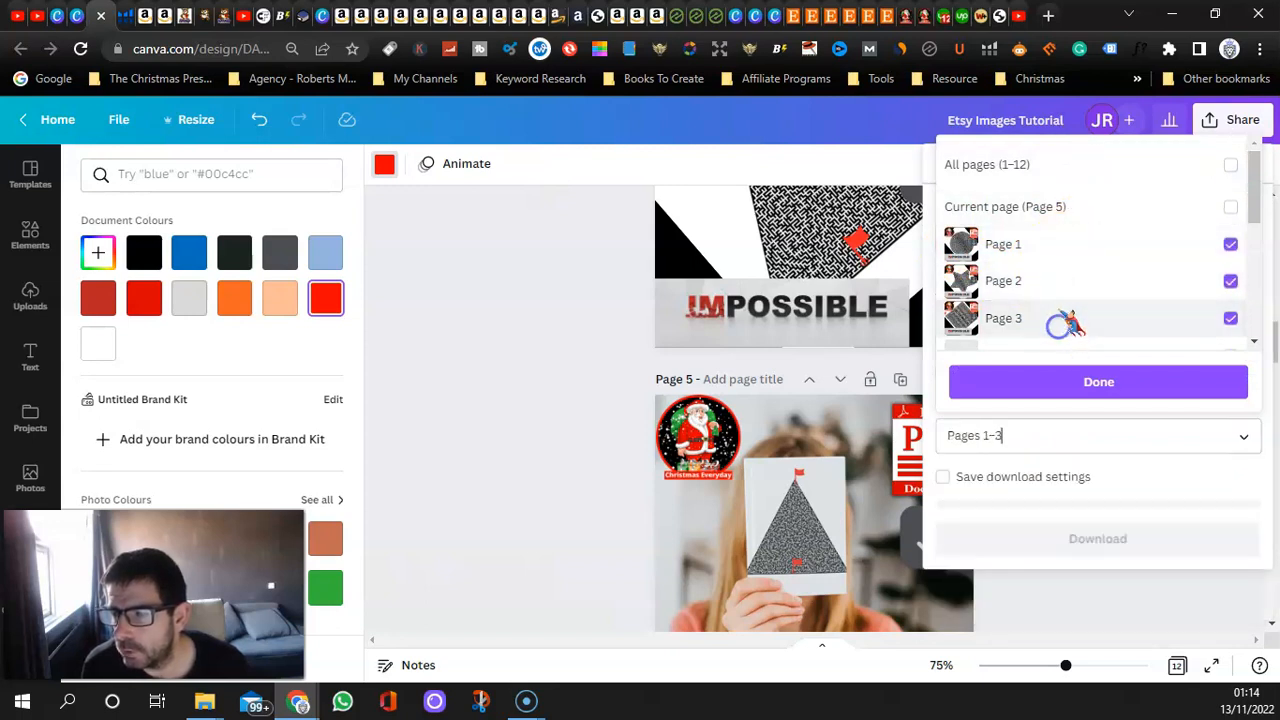
scroll(1075, 298, "down", 1)
left_click(1070, 264)
left_click(1074, 297)
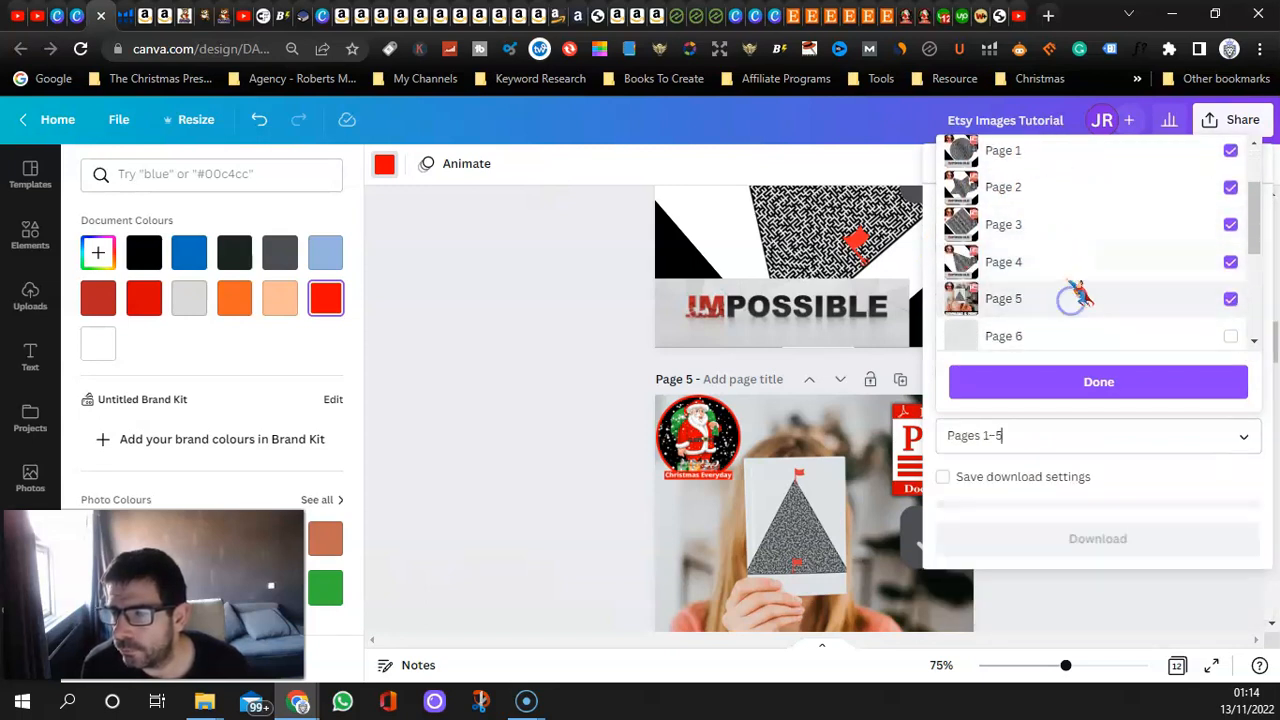
scroll(1005, 245, "down", 2)
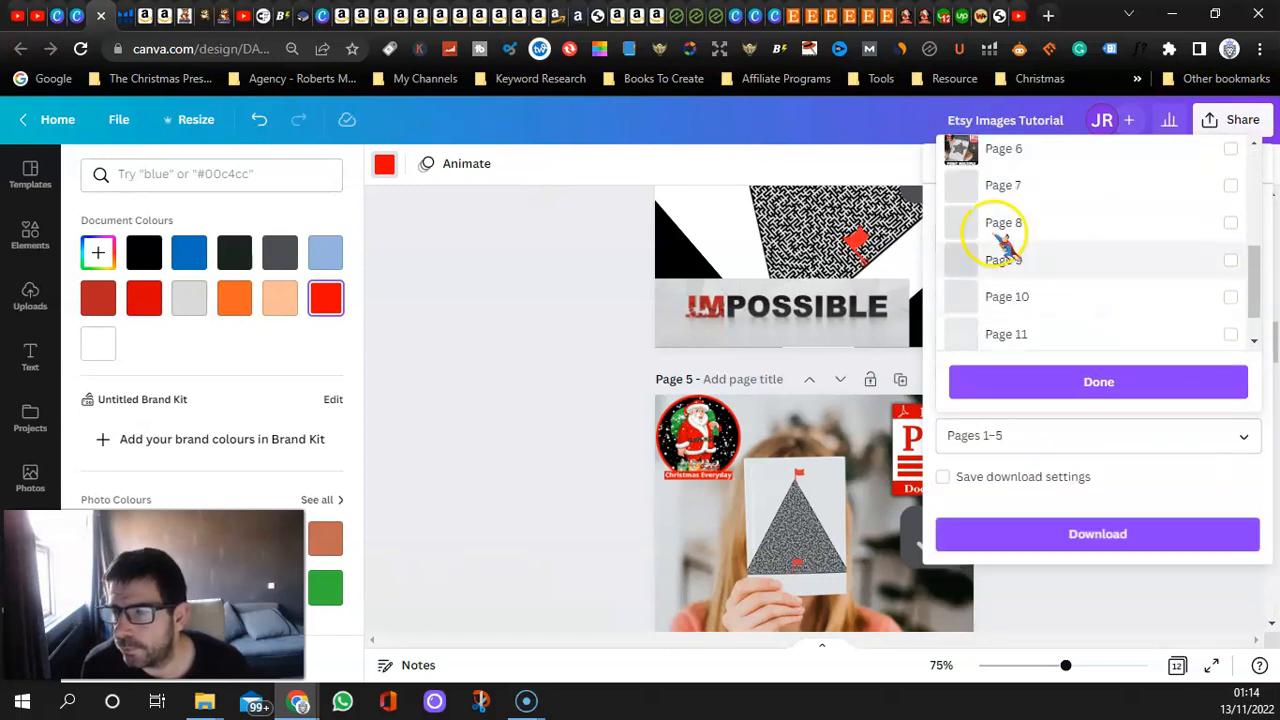
left_click(1068, 150)
left_click(1078, 186)
- Add pages 8 and 9 to the page selection and download pages 1 to 9 as PNG
scroll(1080, 160, "up", 3)
scroll(1100, 245, "down", 1)
scroll(1100, 245, "down", 3)
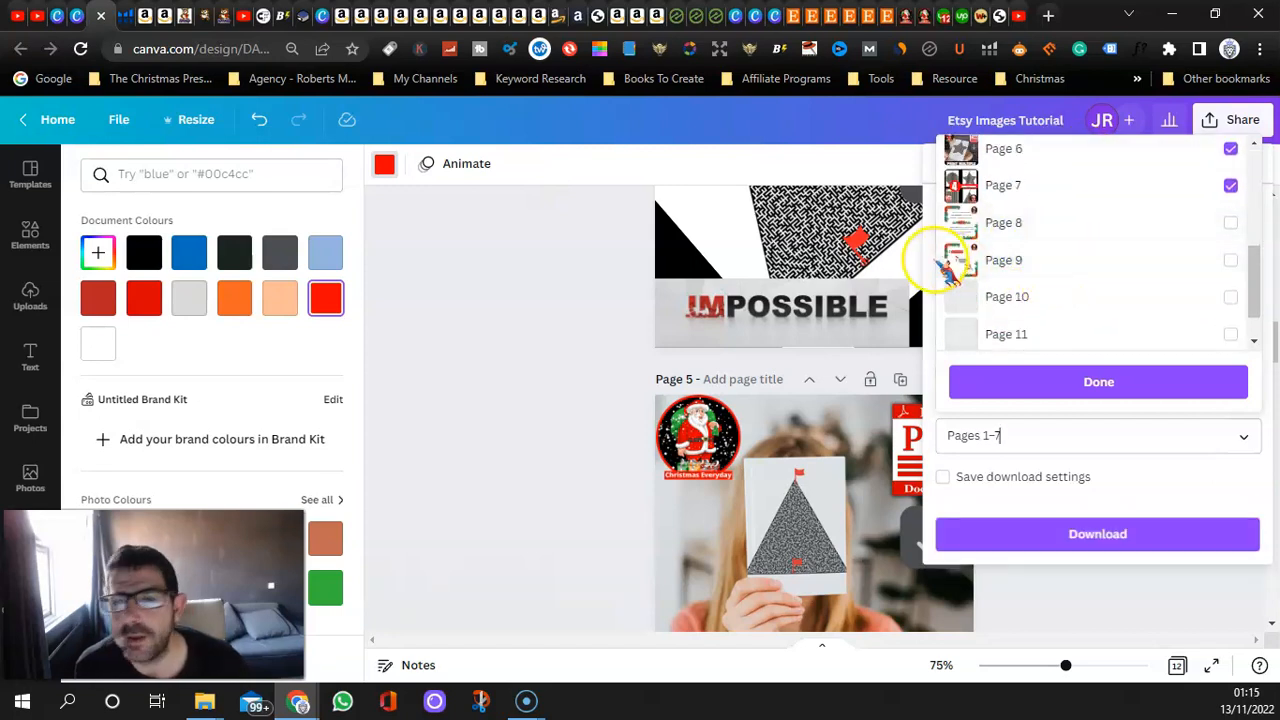
left_click(1100, 236)
left_click(1090, 262)
scroll(1088, 280, "down", 1)
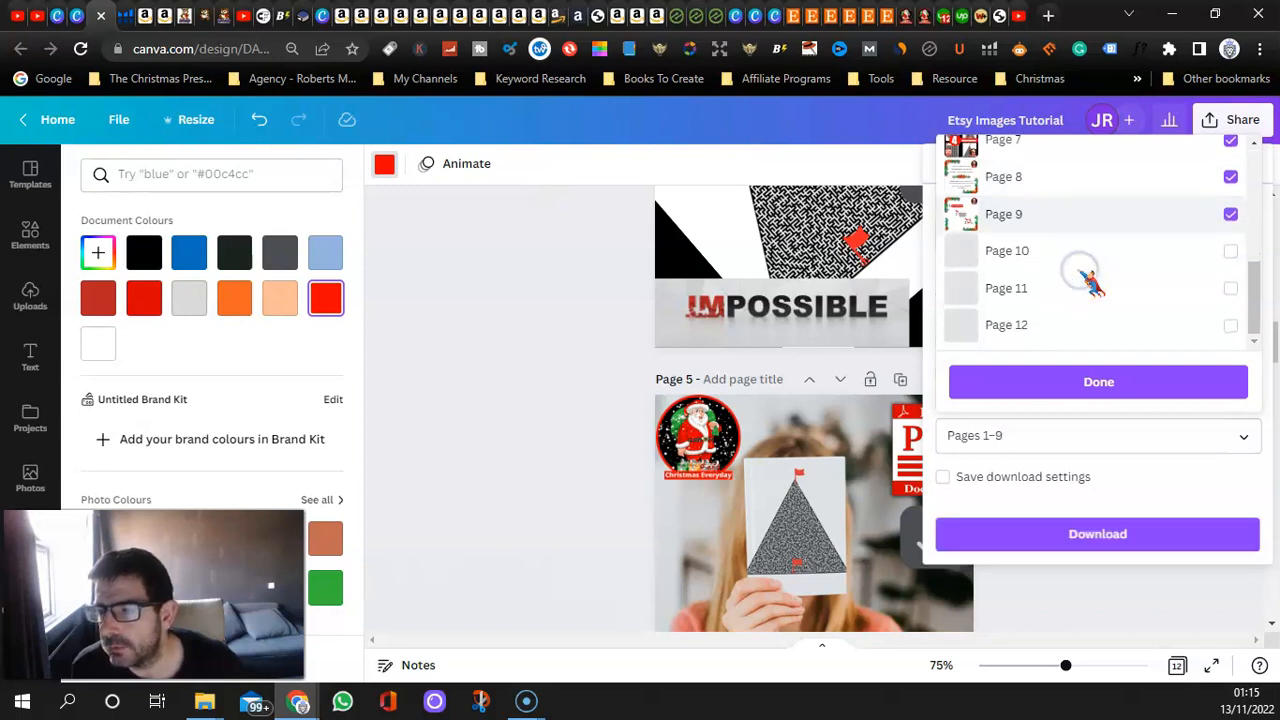
left_click(952, 263)
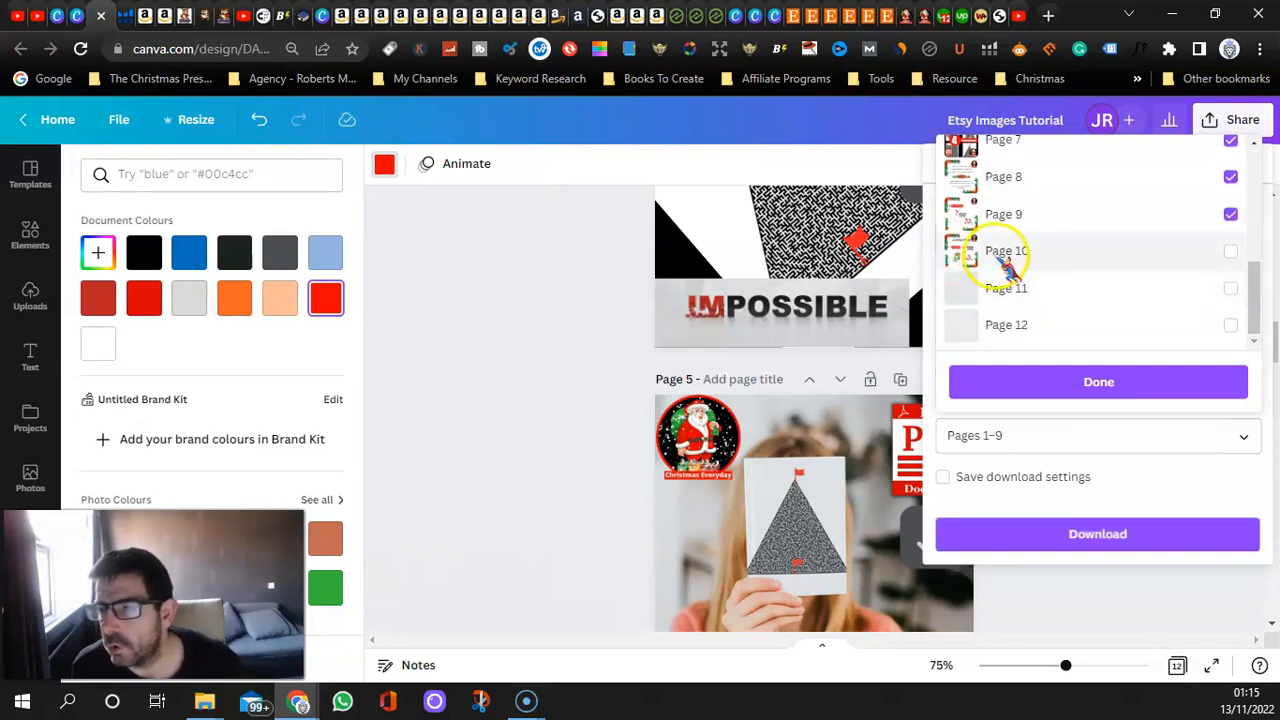
left_click(1095, 380)
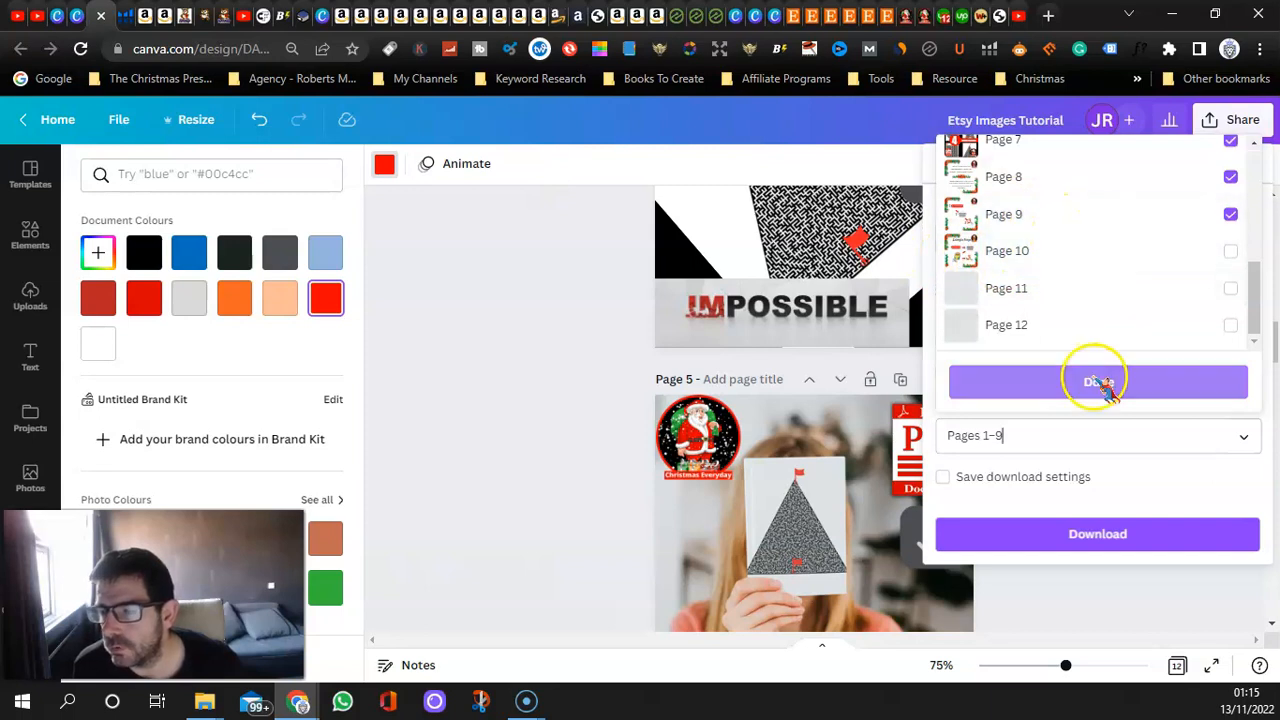
left_click(1088, 537)
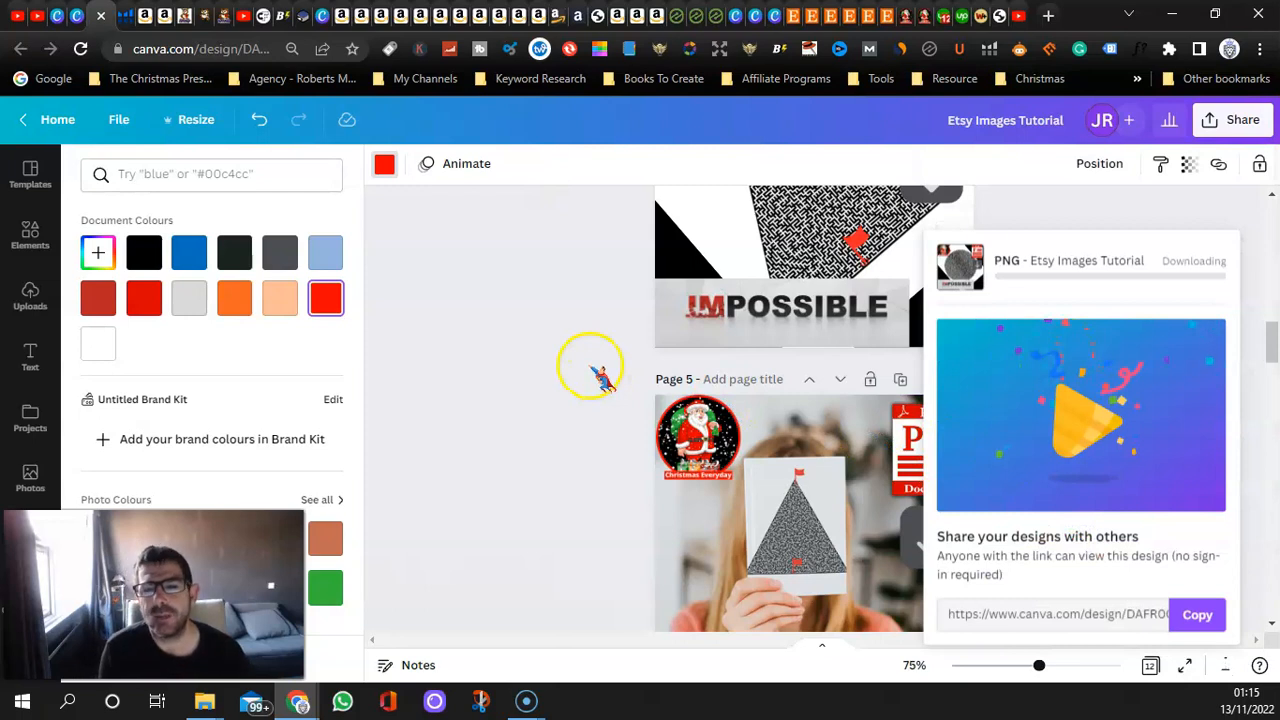
scroll(610, 520, "up", 3)
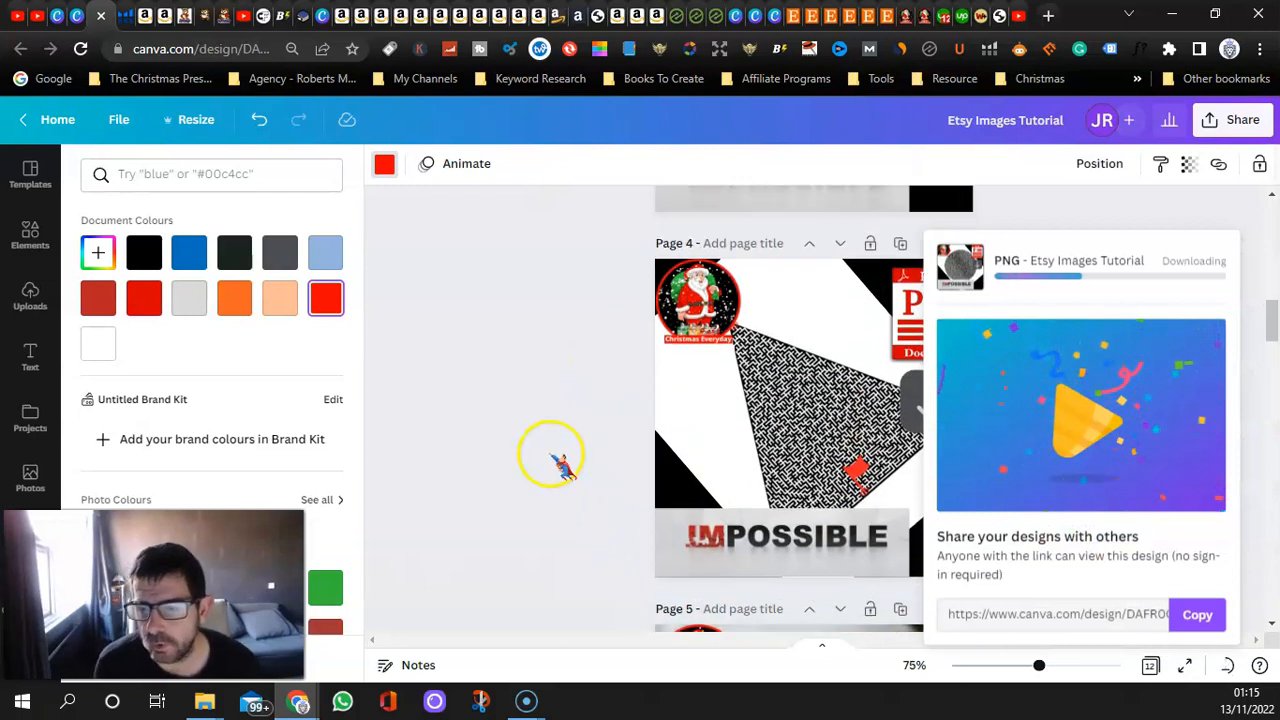
scroll(558, 462, "up", 5)
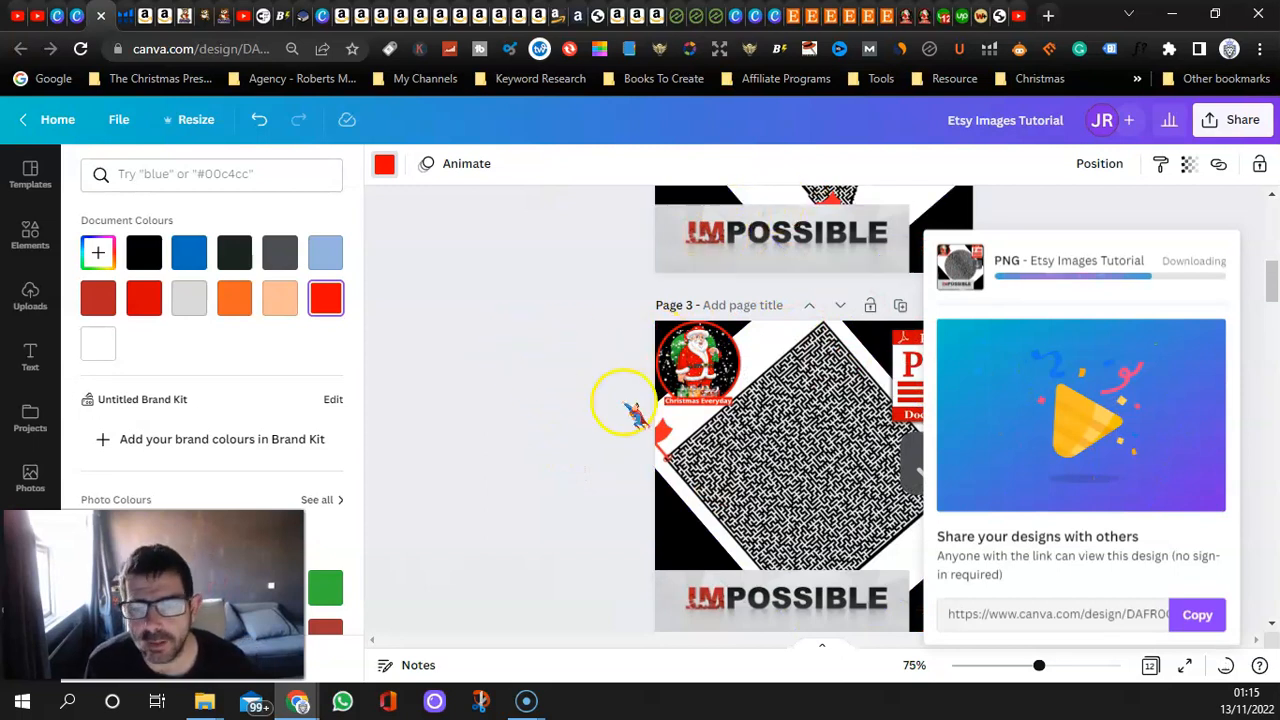
scroll(740, 435, "up", 3)
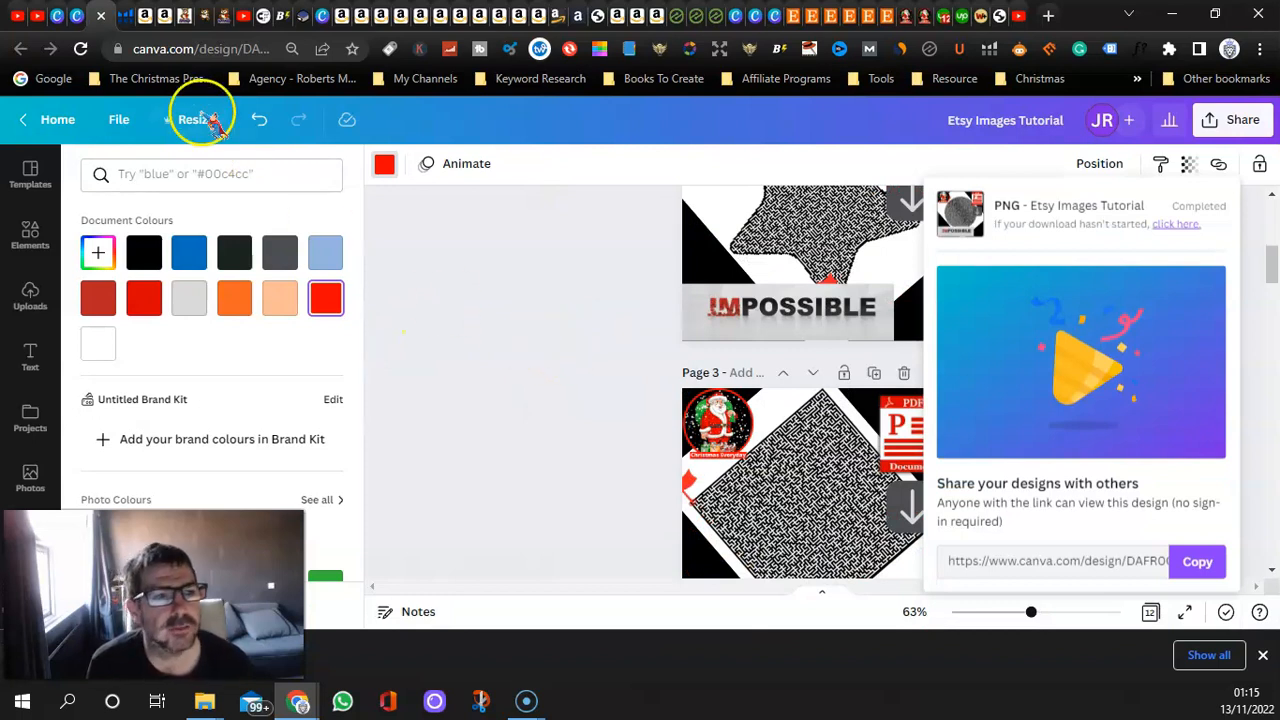
- Switch to the YouTube channel page, collapse the side navigation and browse the recently uploaded videos
left_click(37, 18)
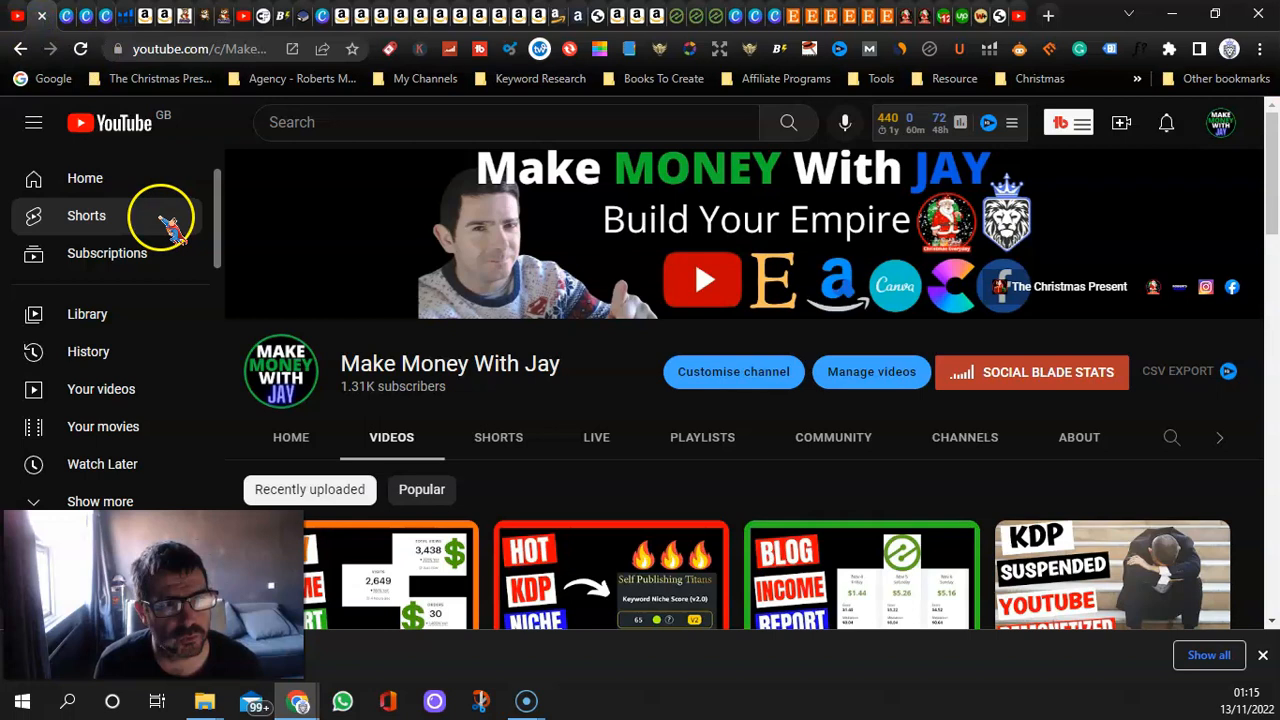
left_click(36, 125)
scroll(451, 366, "down", 2)
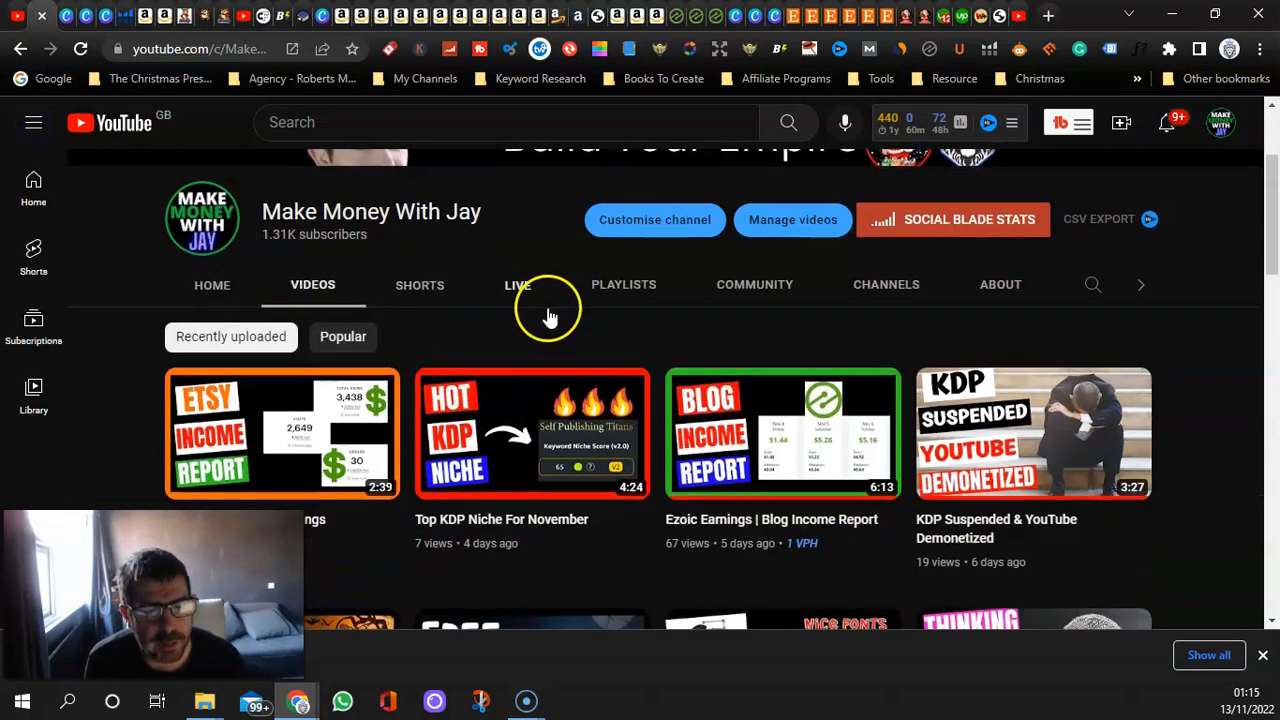
scroll(548, 316, "down", 1)
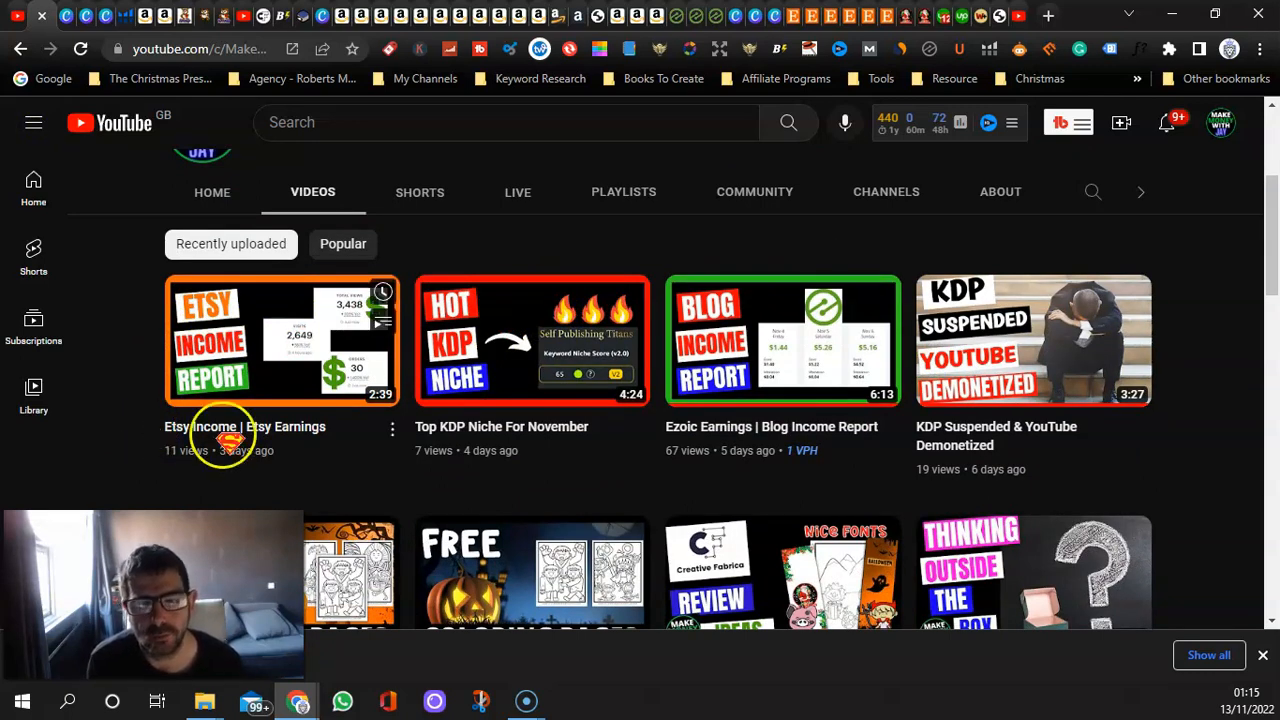
mouse_move(497, 420)
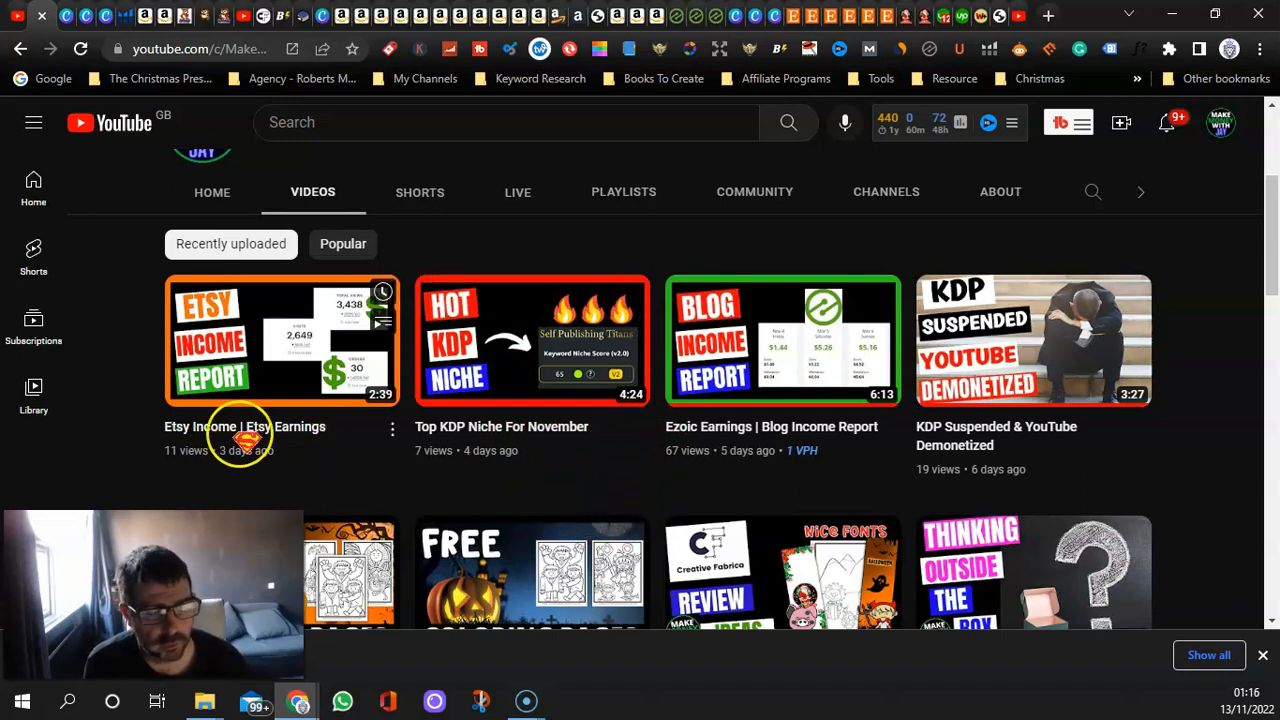
mouse_move(177, 444)
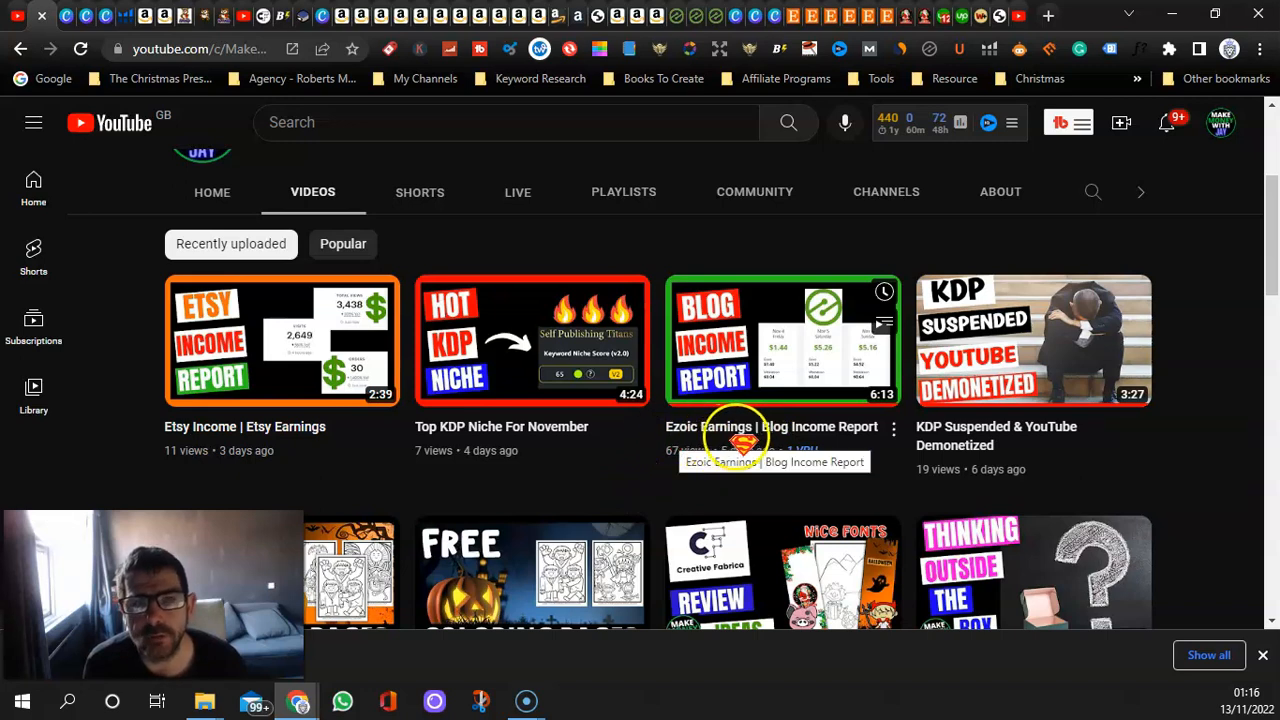
scroll(429, 449, "down", 2)
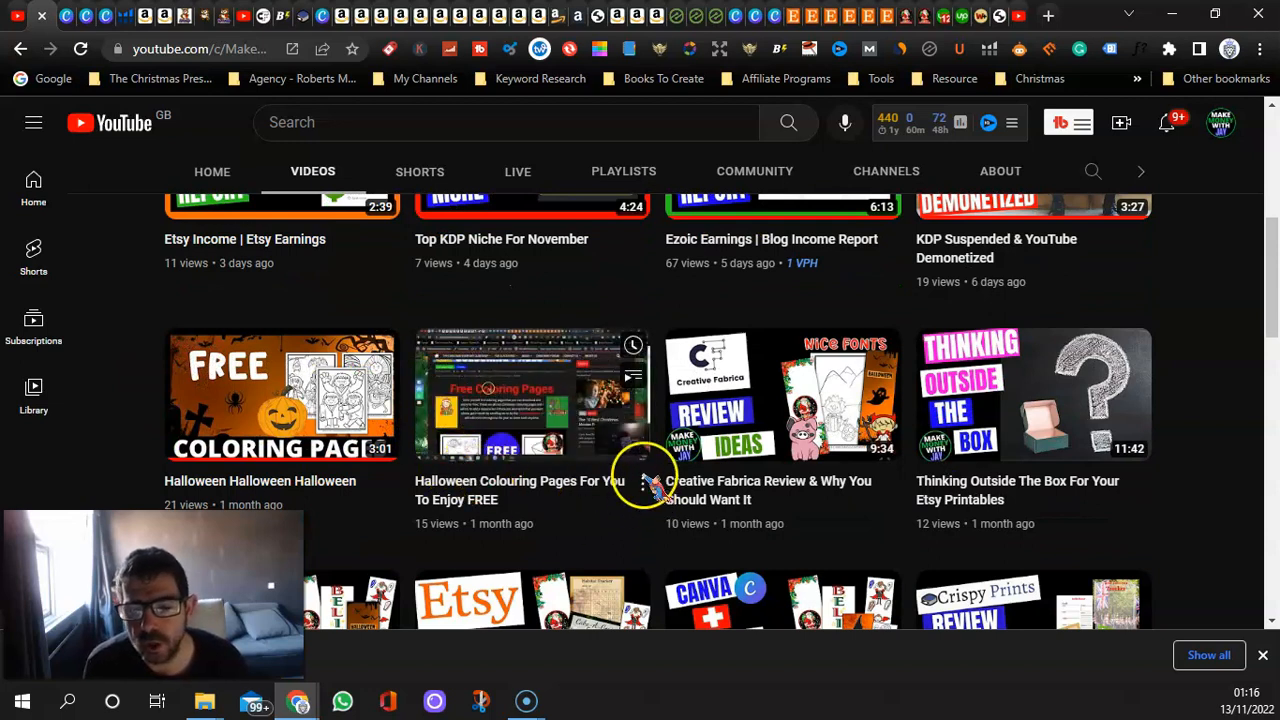
scroll(645, 483, "up", 5)
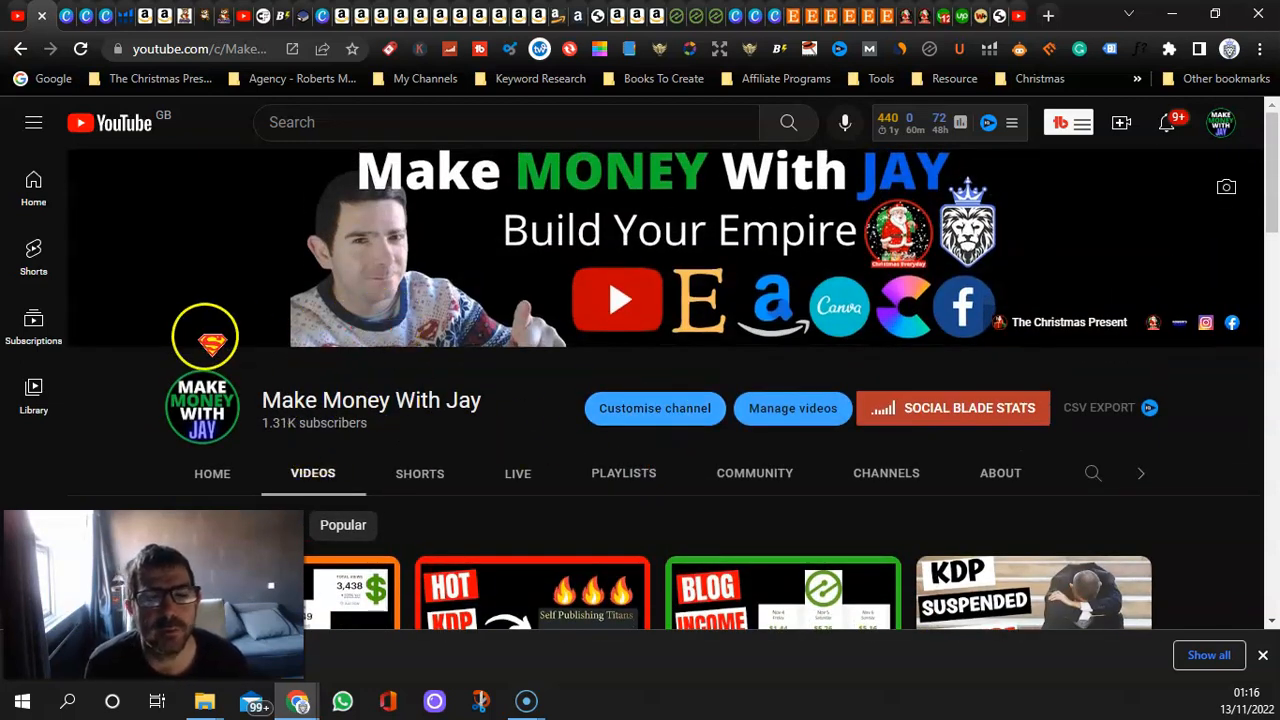